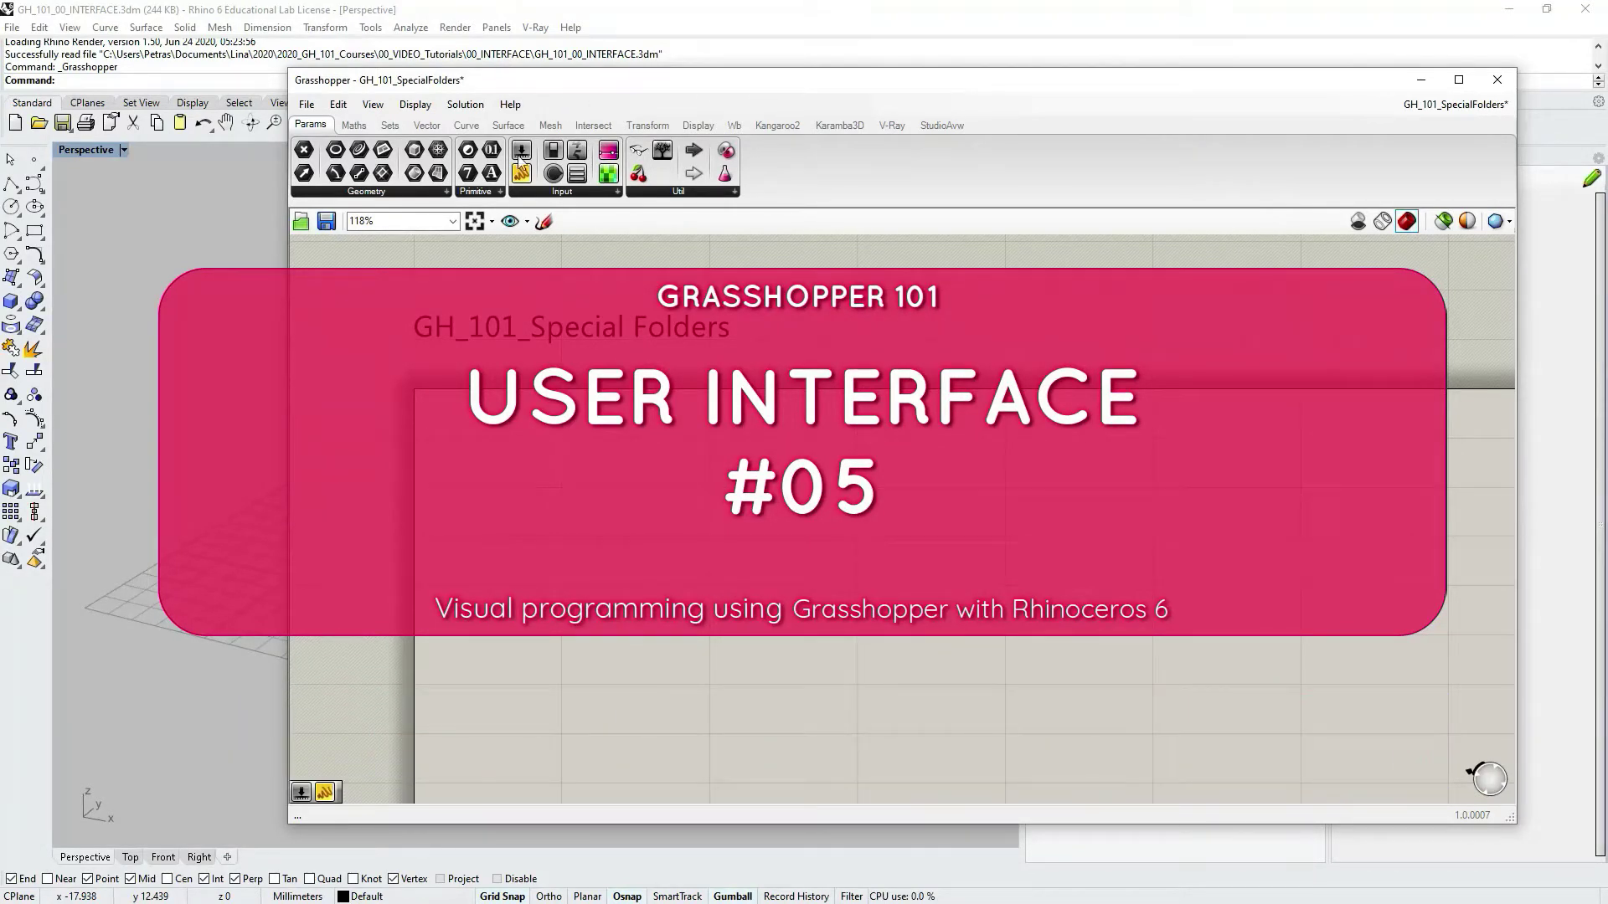
Step: Bring up the Special Folders submenu from Grasshopper's File menu
left_click(307, 106)
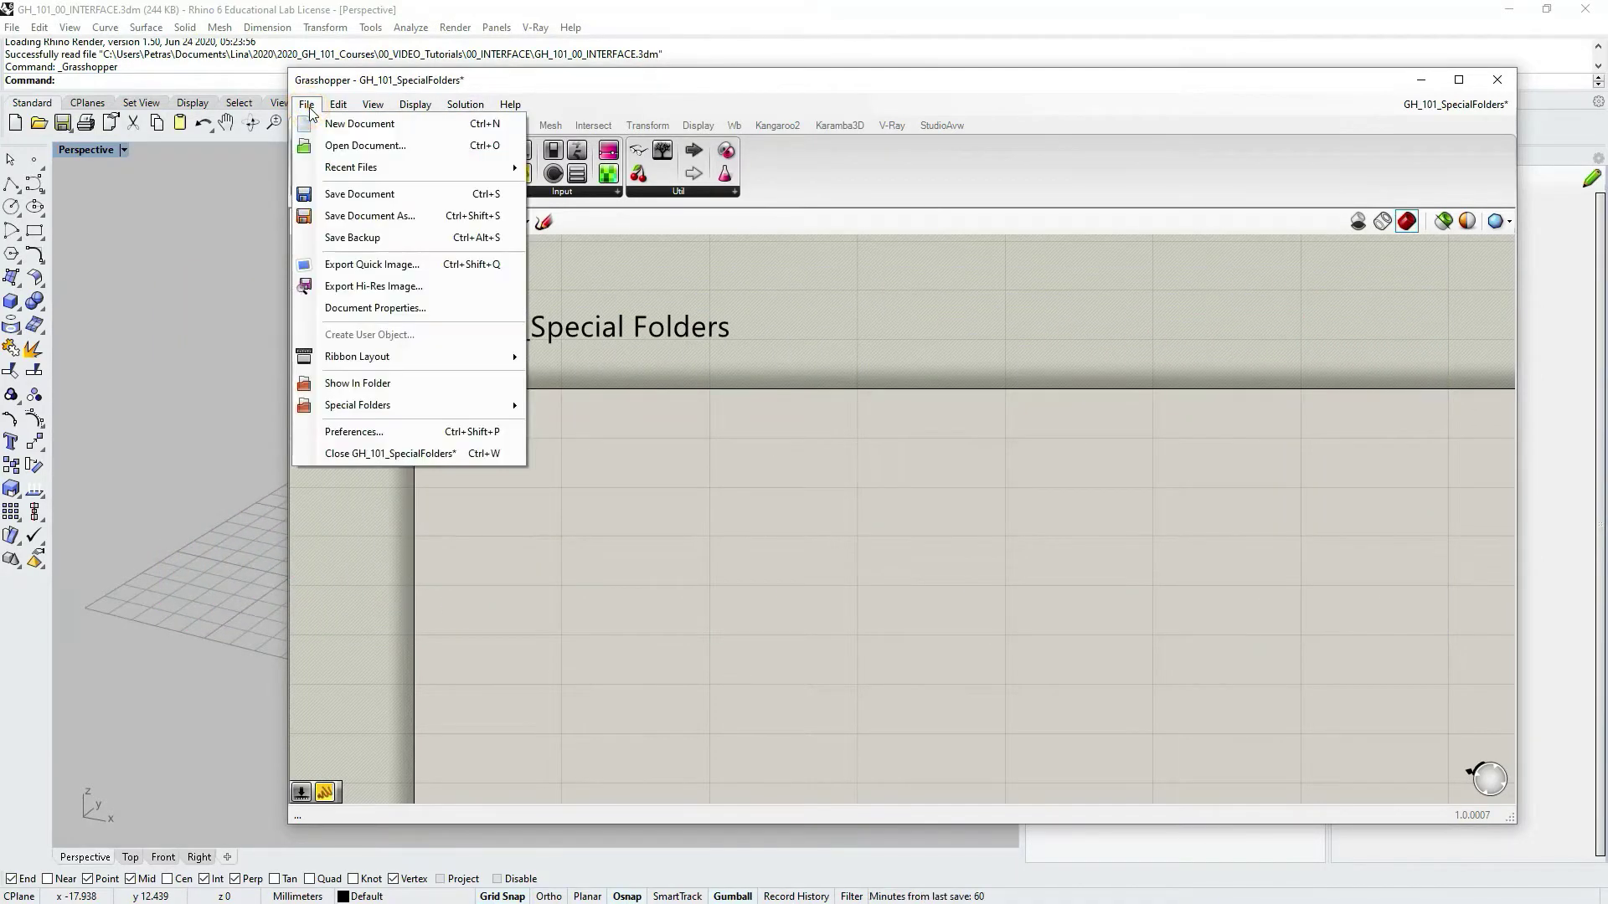
mouse_move(341, 409)
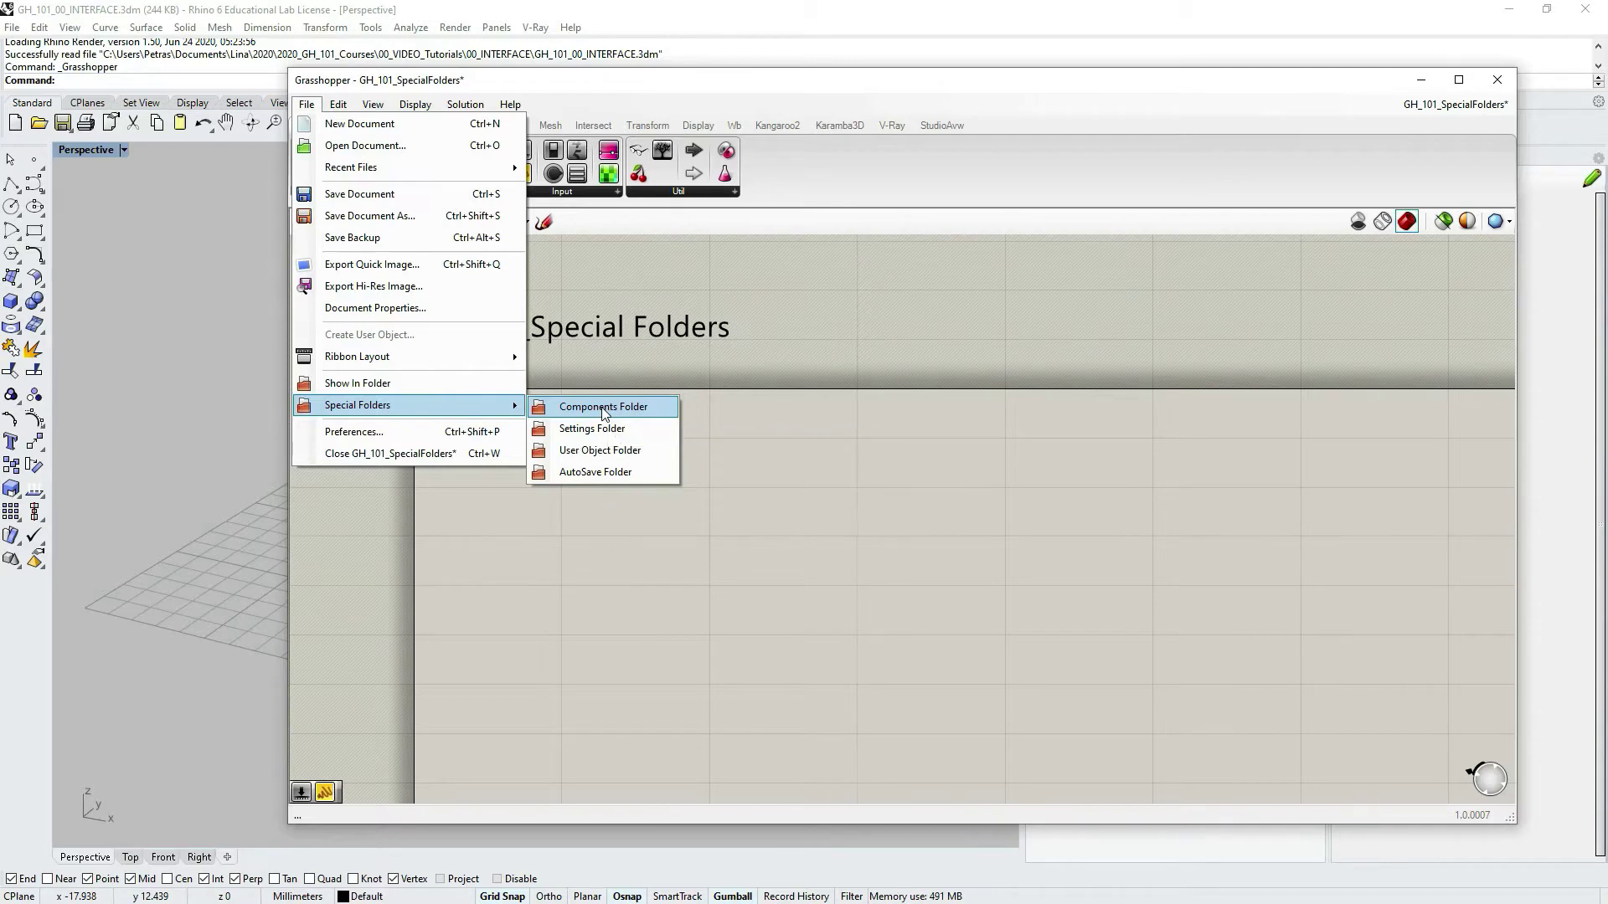
Step: Open the Components Folder, widen its file list to show Date created, then minimize it
left_click(611, 408)
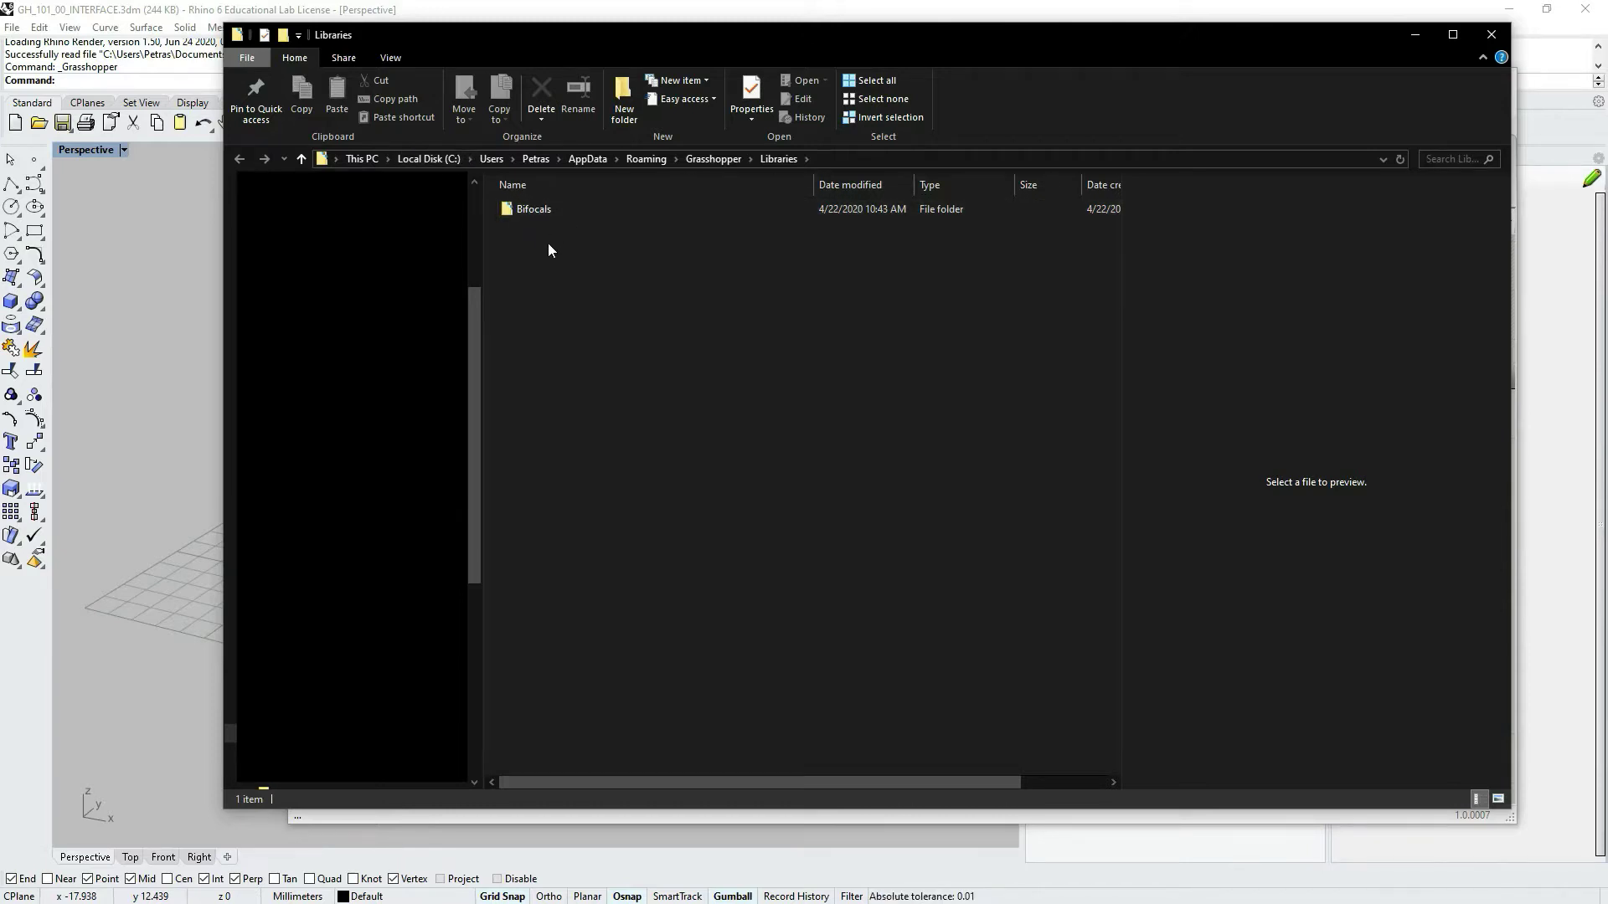
left_click_drag(1119, 315, 1229, 313)
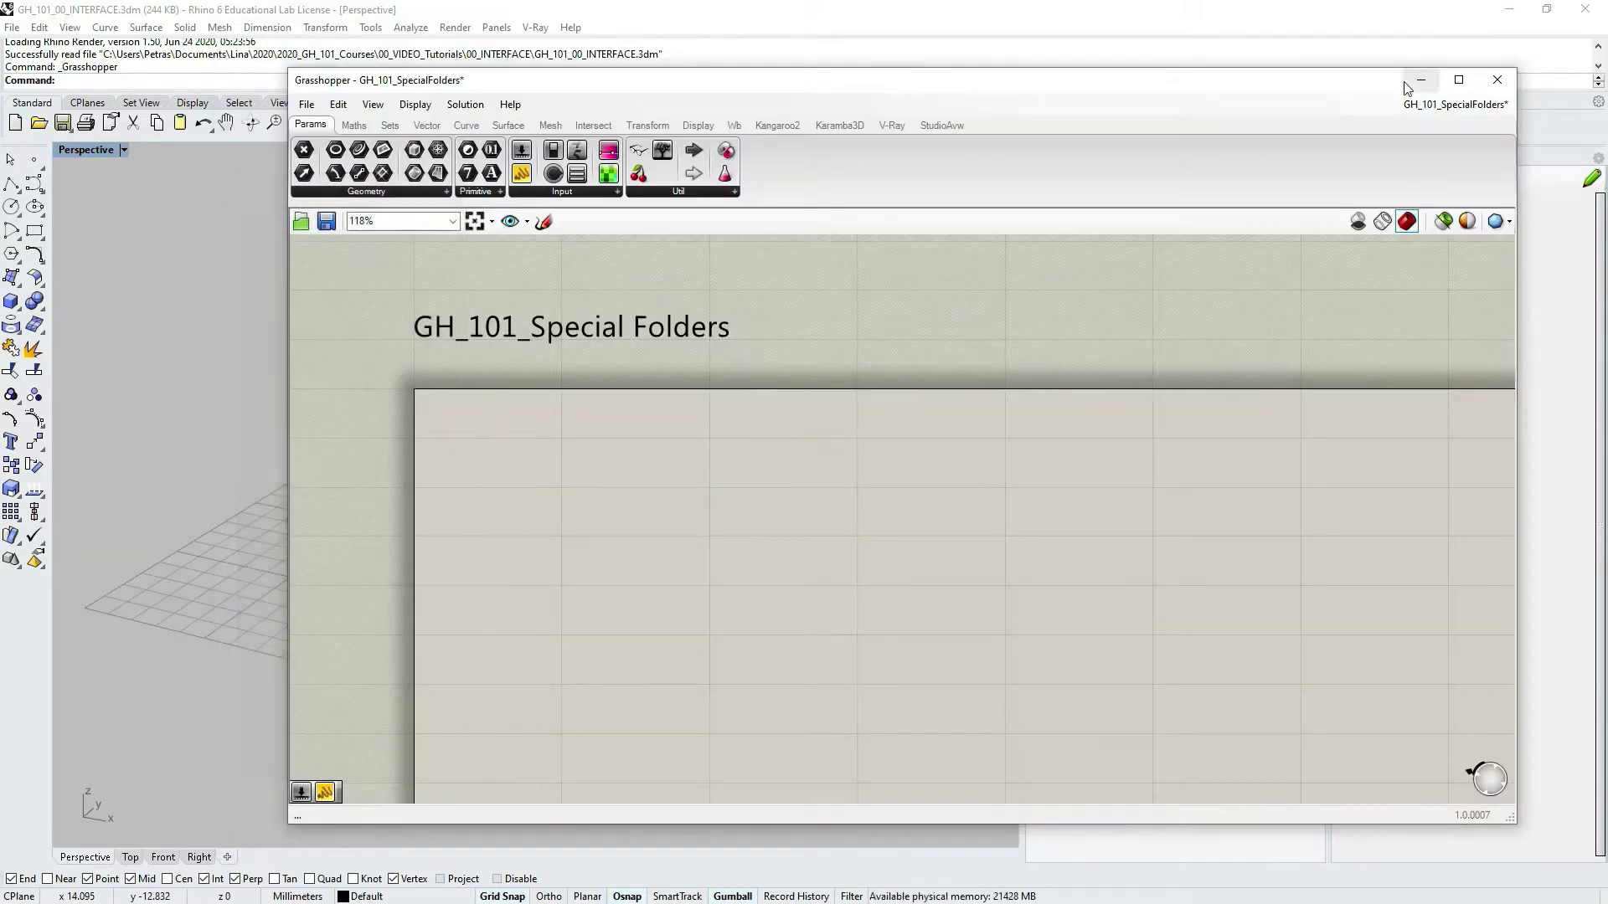
left_click(1415, 34)
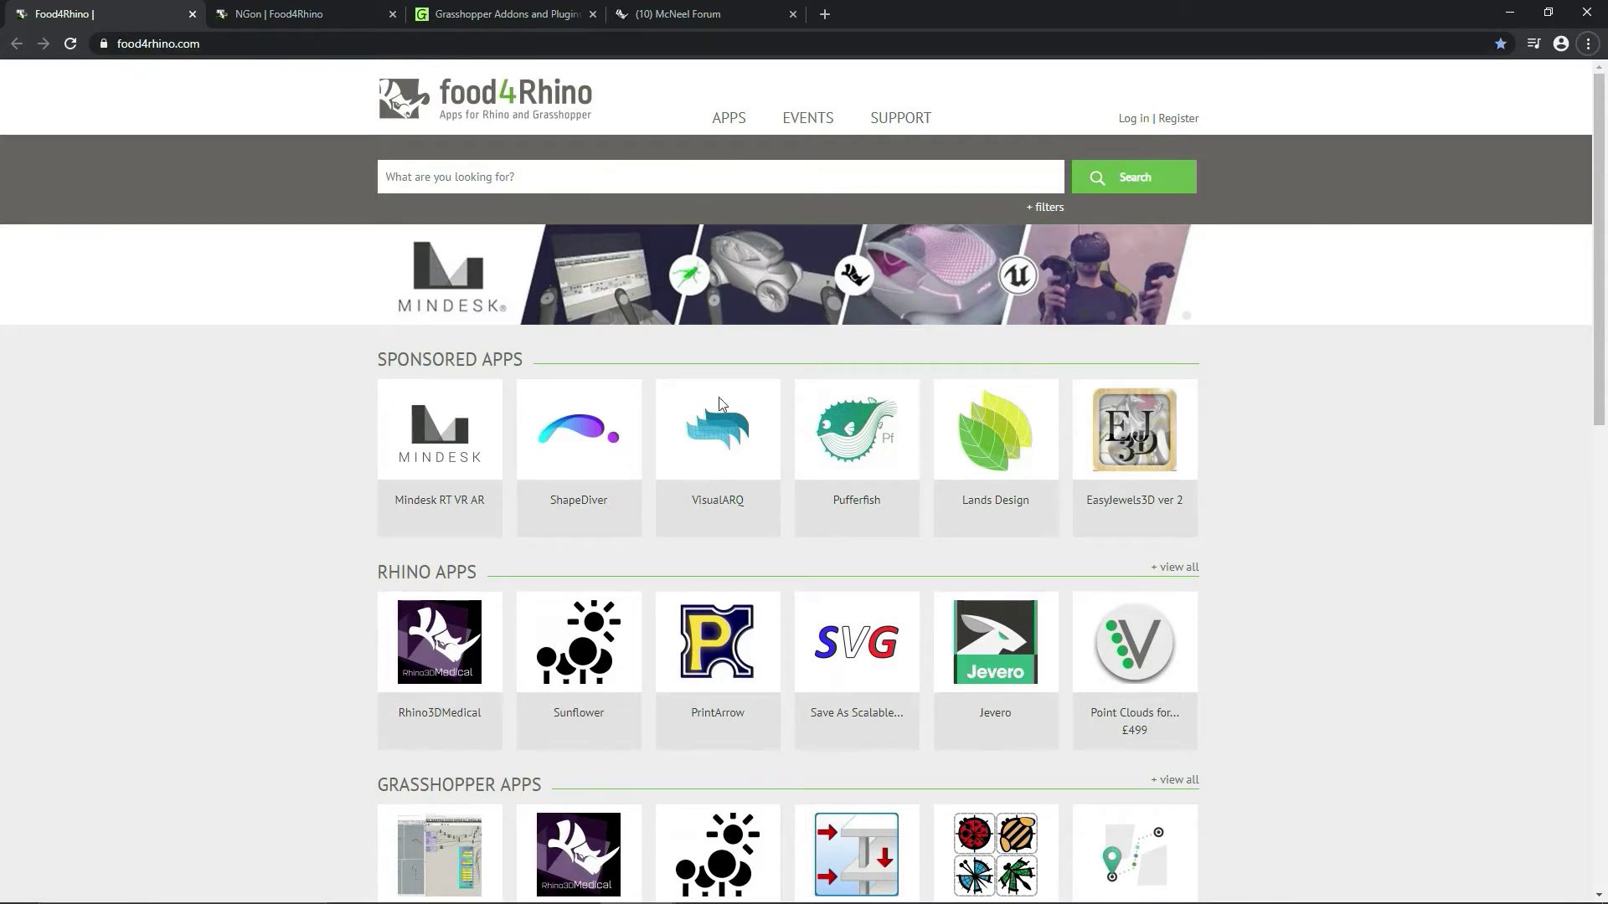
Step: Scroll through the food4Rhino home page listings, then switch to the NGon plugin page
scroll(1074, 452, "down", 1)
scroll(1073, 452, "down", 12)
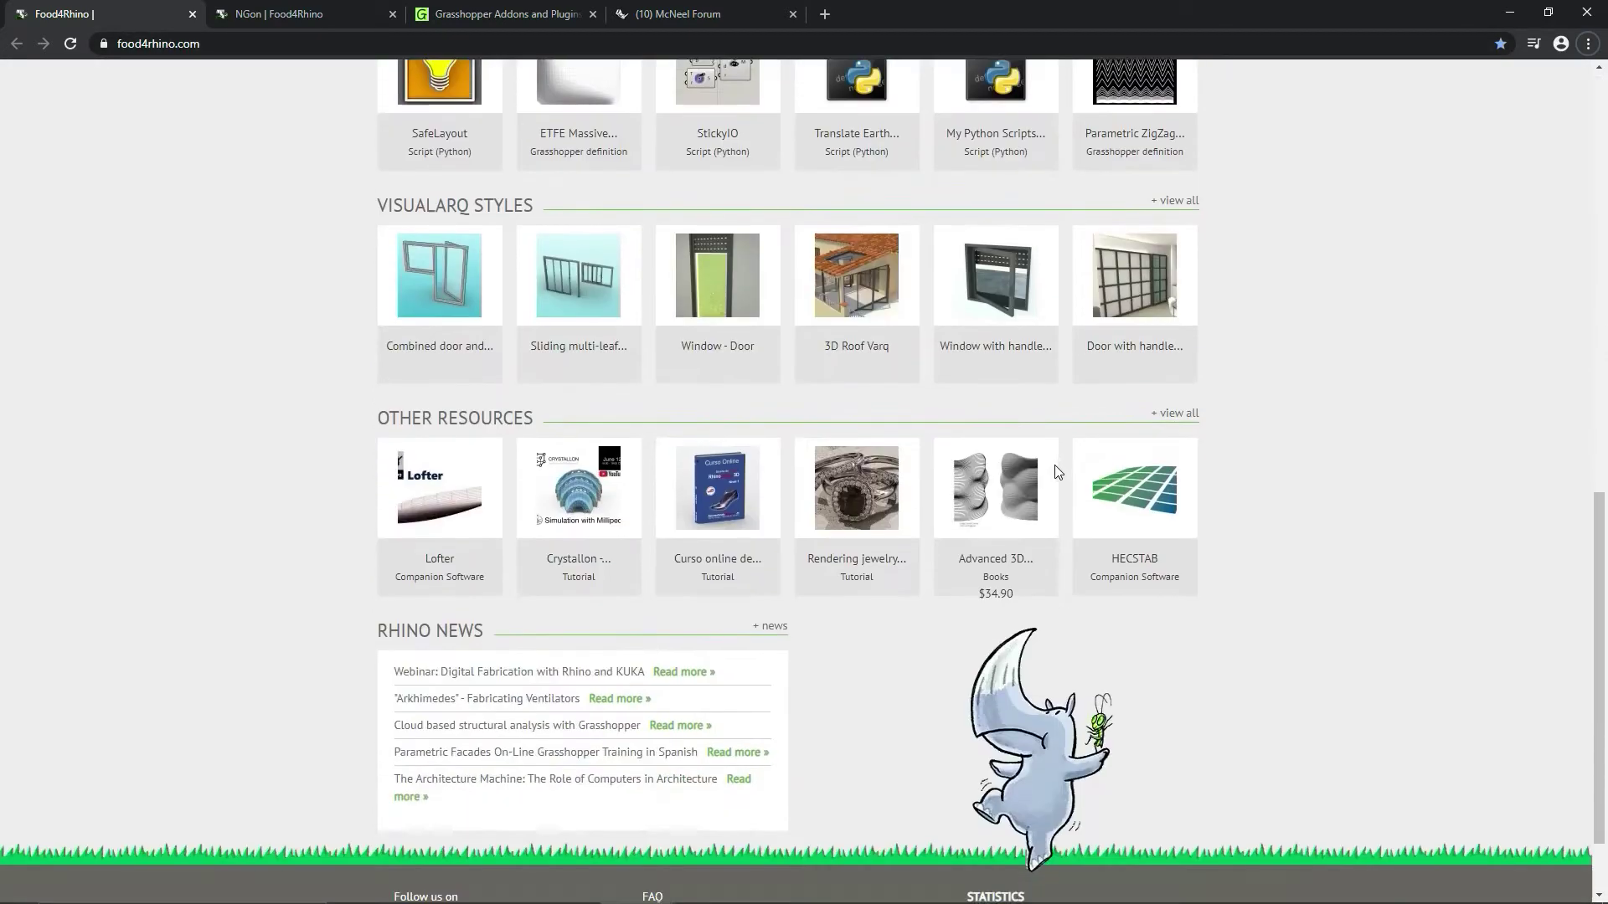
scroll(1046, 470, "up", 12)
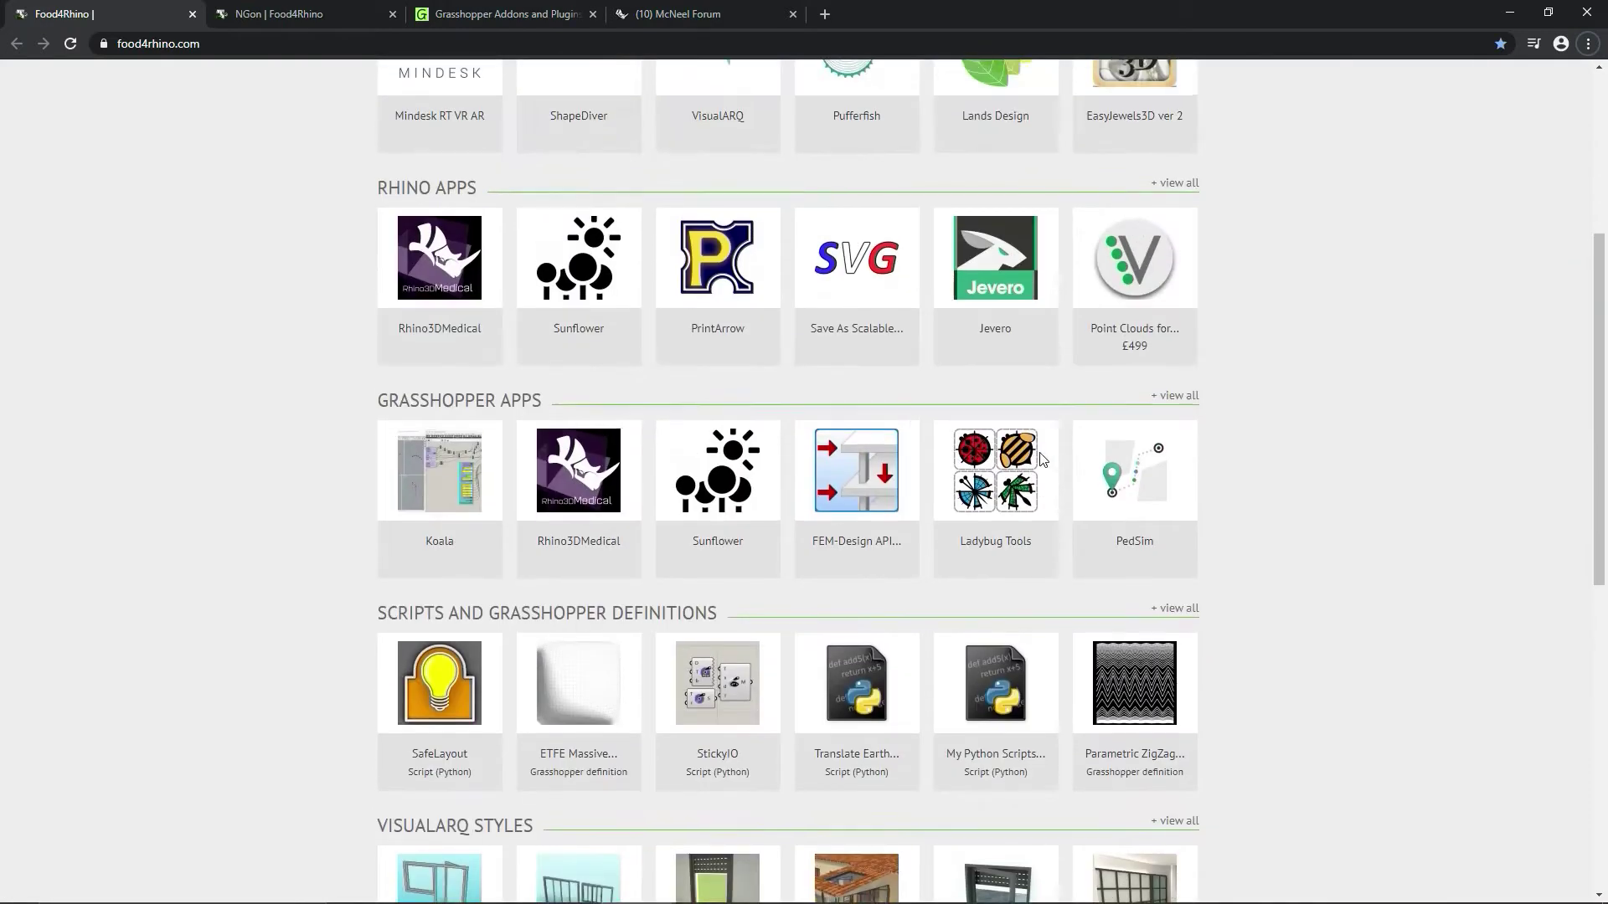
scroll(1046, 446, "up", 1)
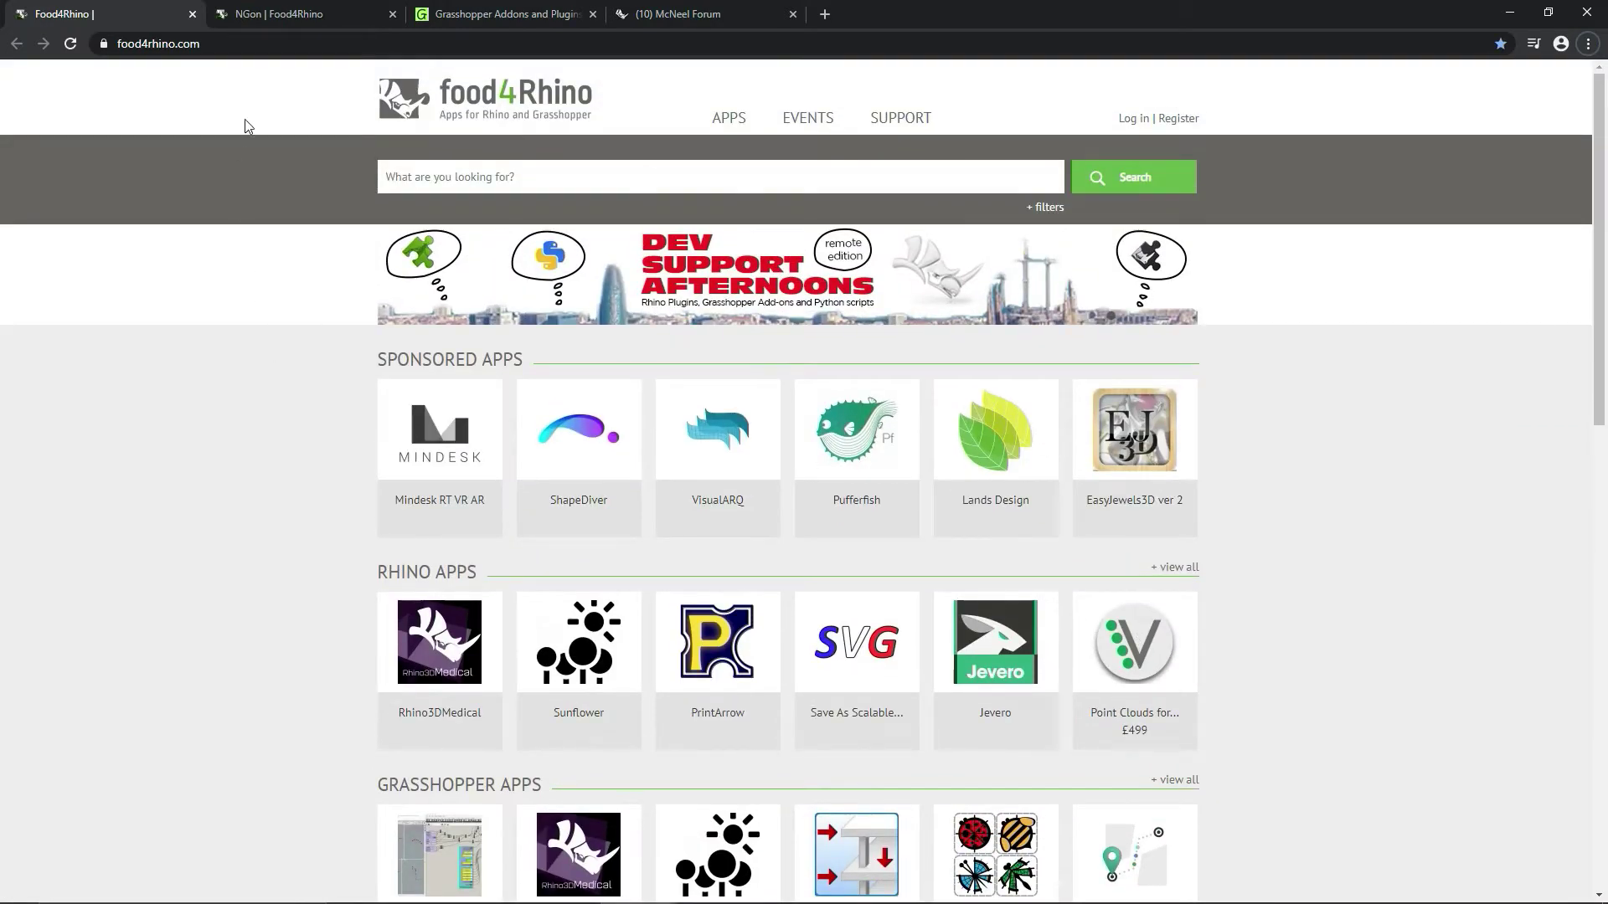
left_click(273, 17)
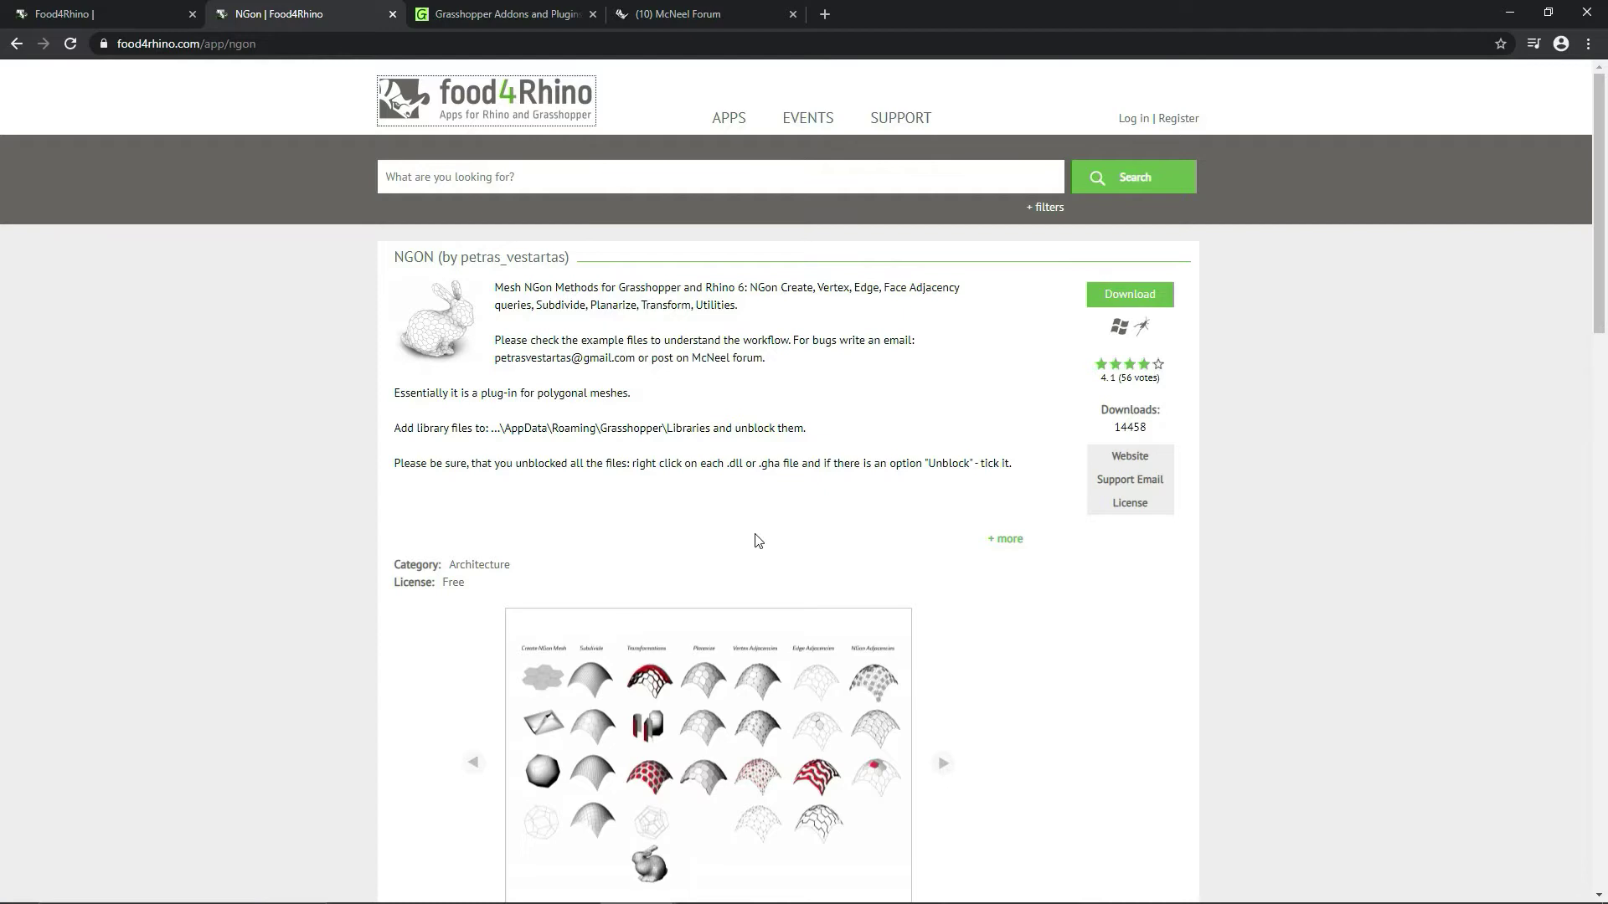
scroll(882, 502, "down", 6)
scroll(950, 318, "down", 10)
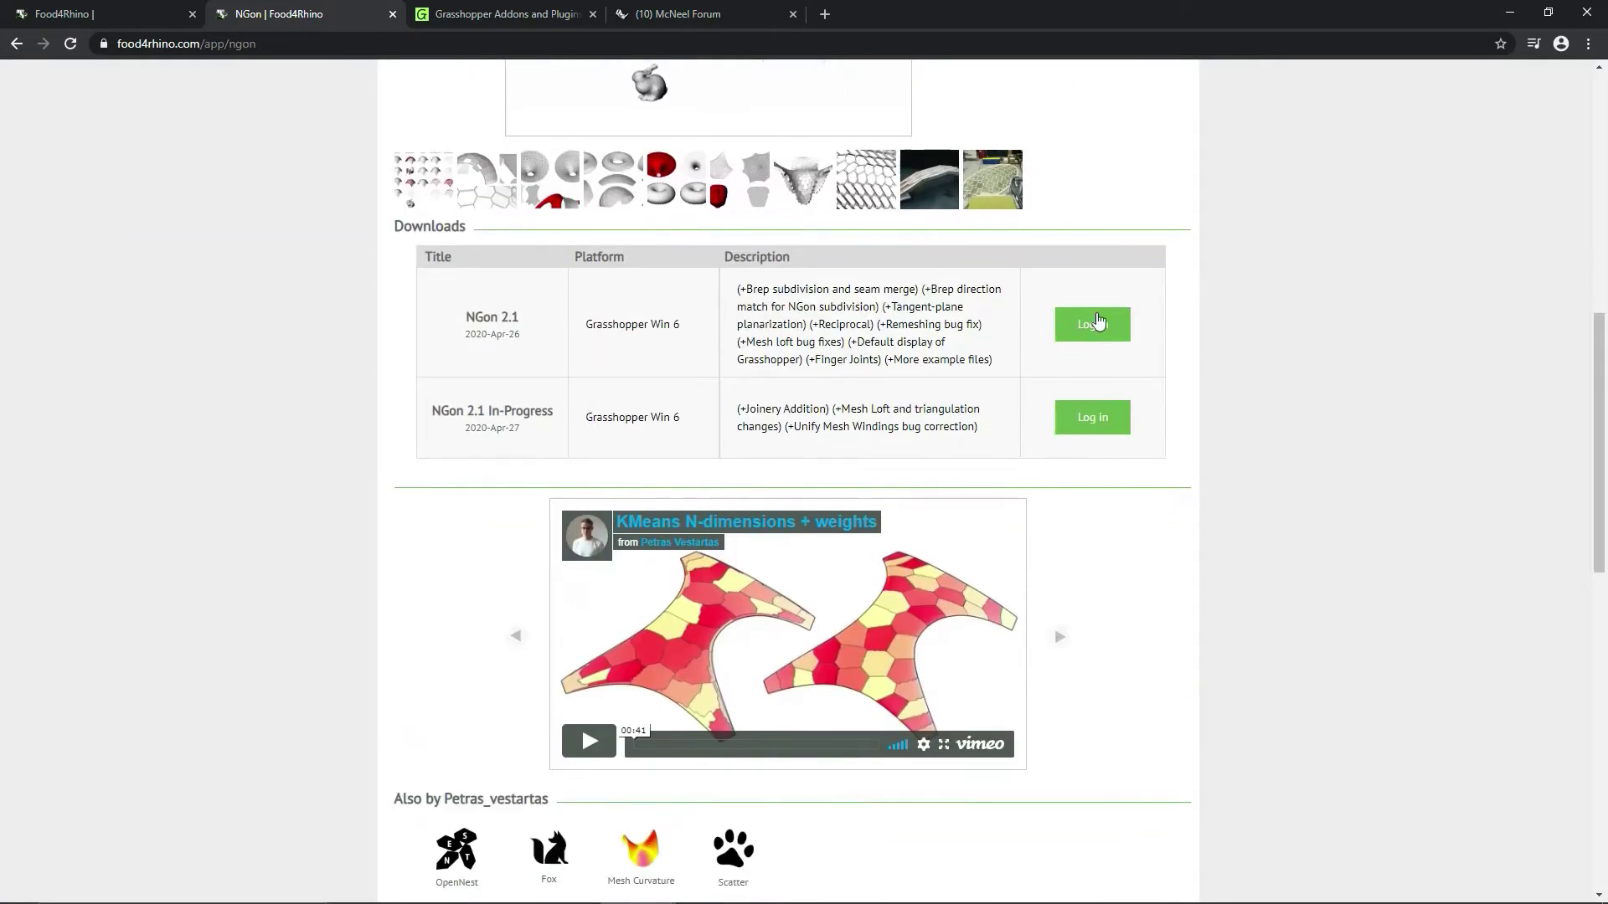
scroll(1113, 332, "down", 4)
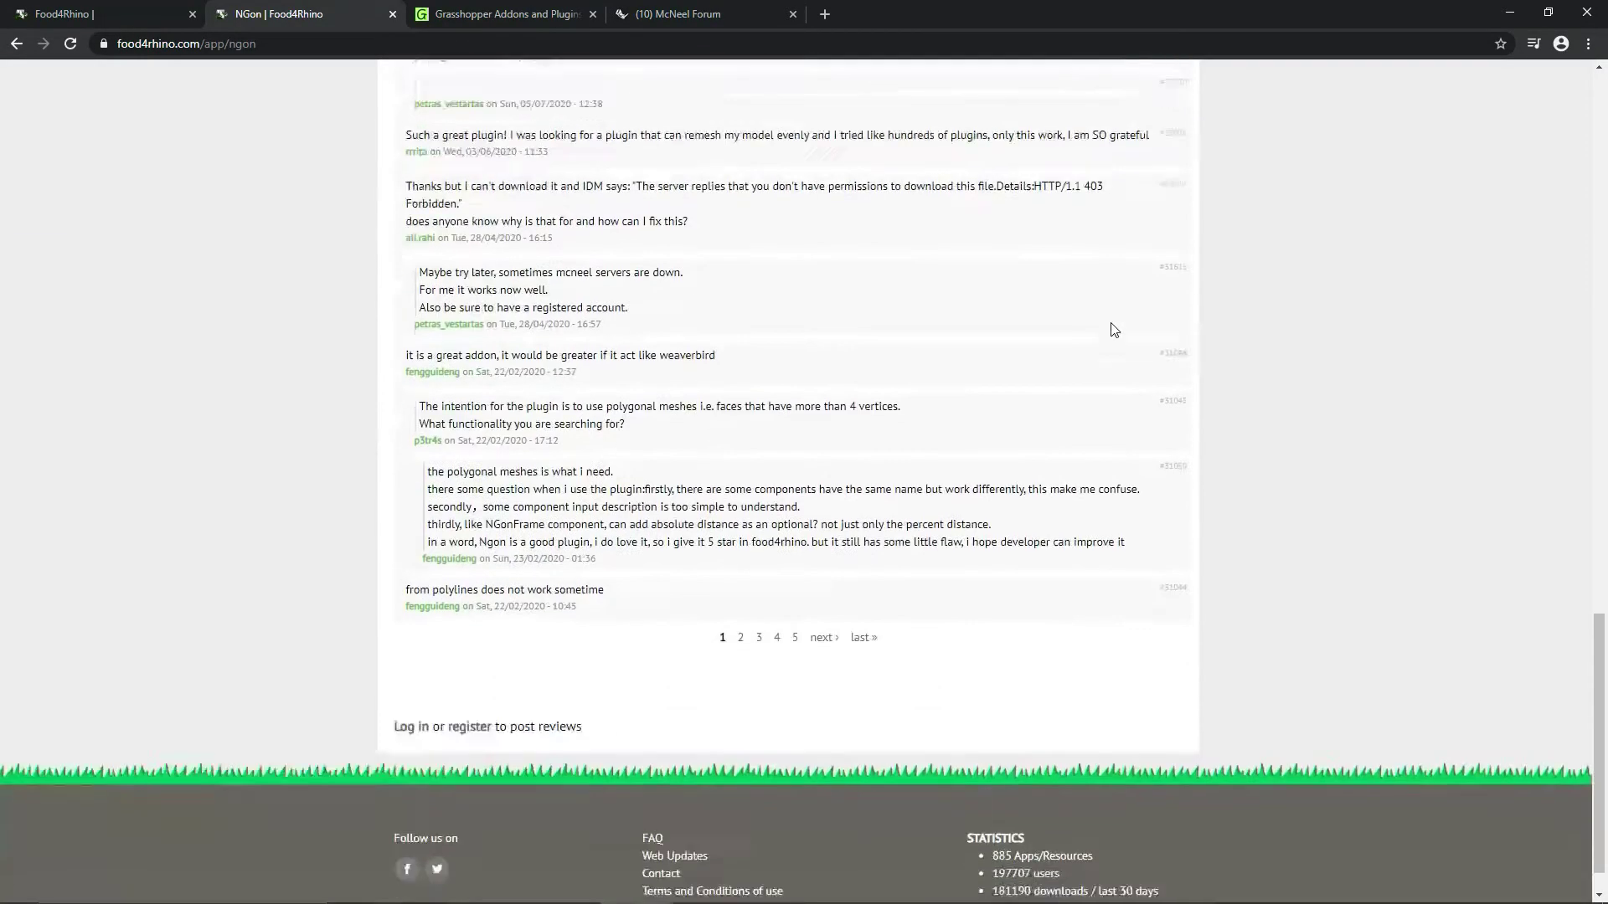
scroll(1101, 318, "up", 10)
scroll(1080, 313, "up", 1)
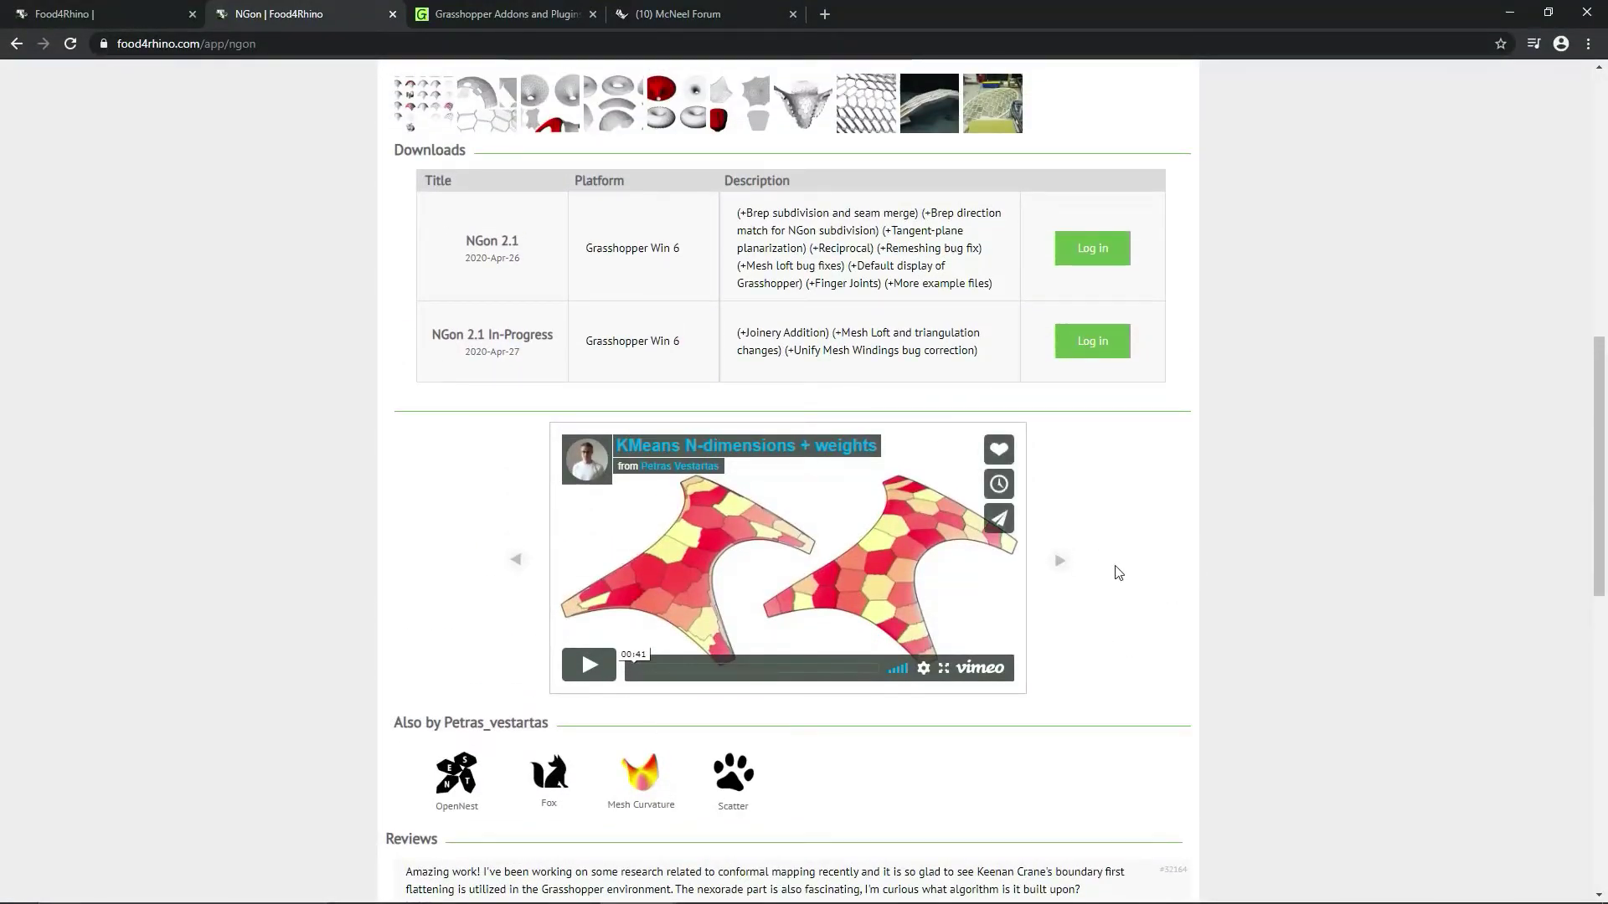
scroll(1116, 567, "down", 3)
scroll(1134, 649, "down", 3)
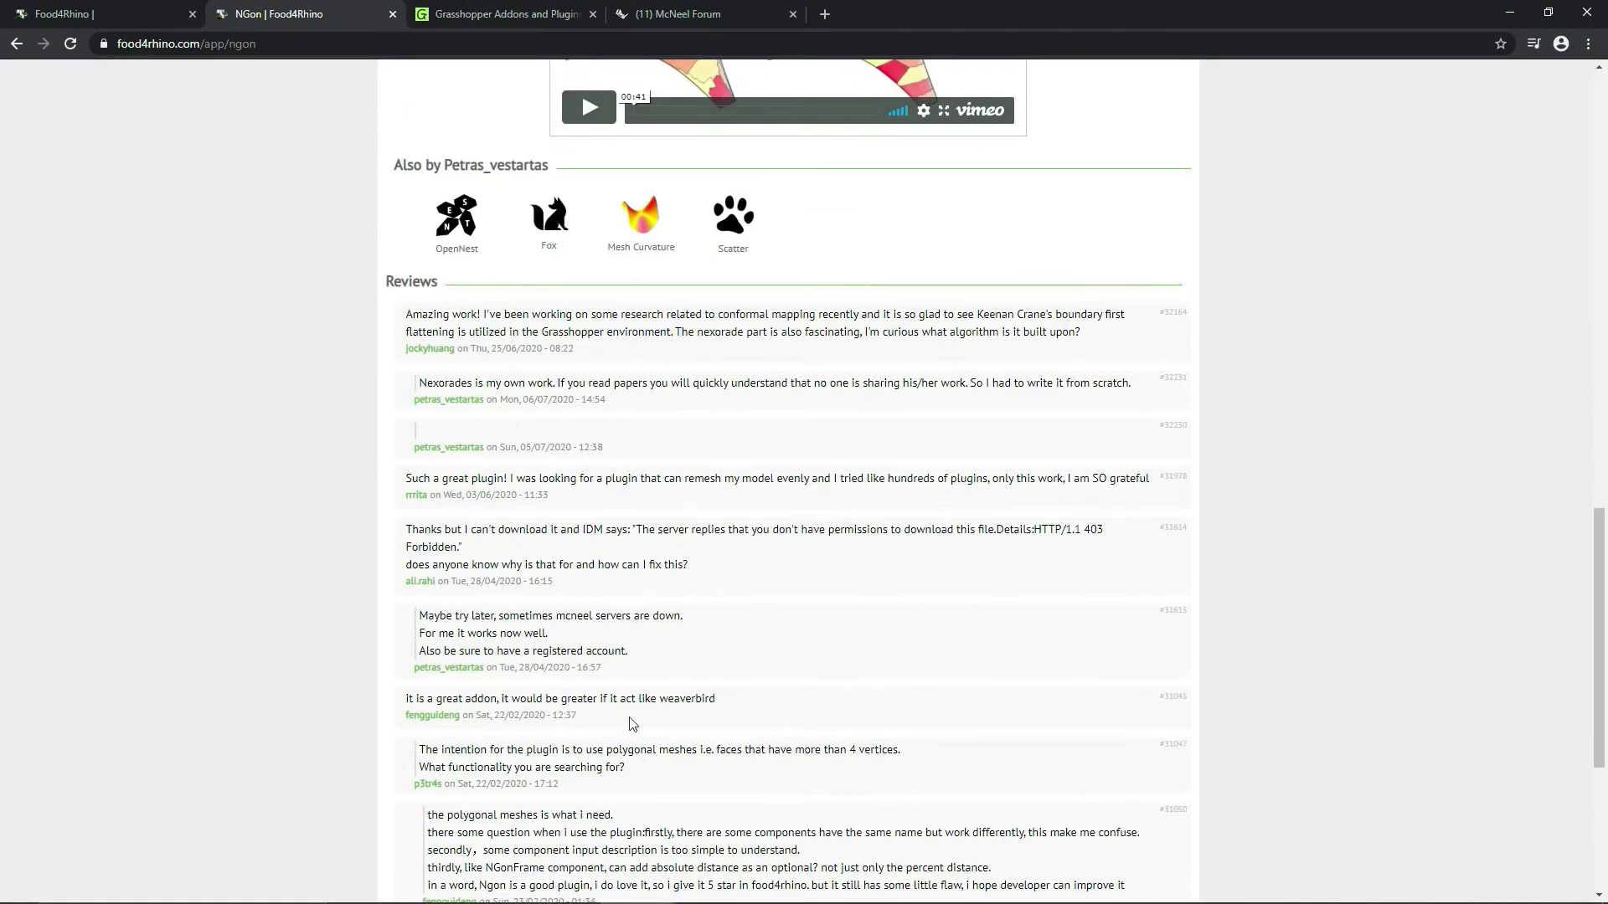
scroll(807, 553, "down", 2)
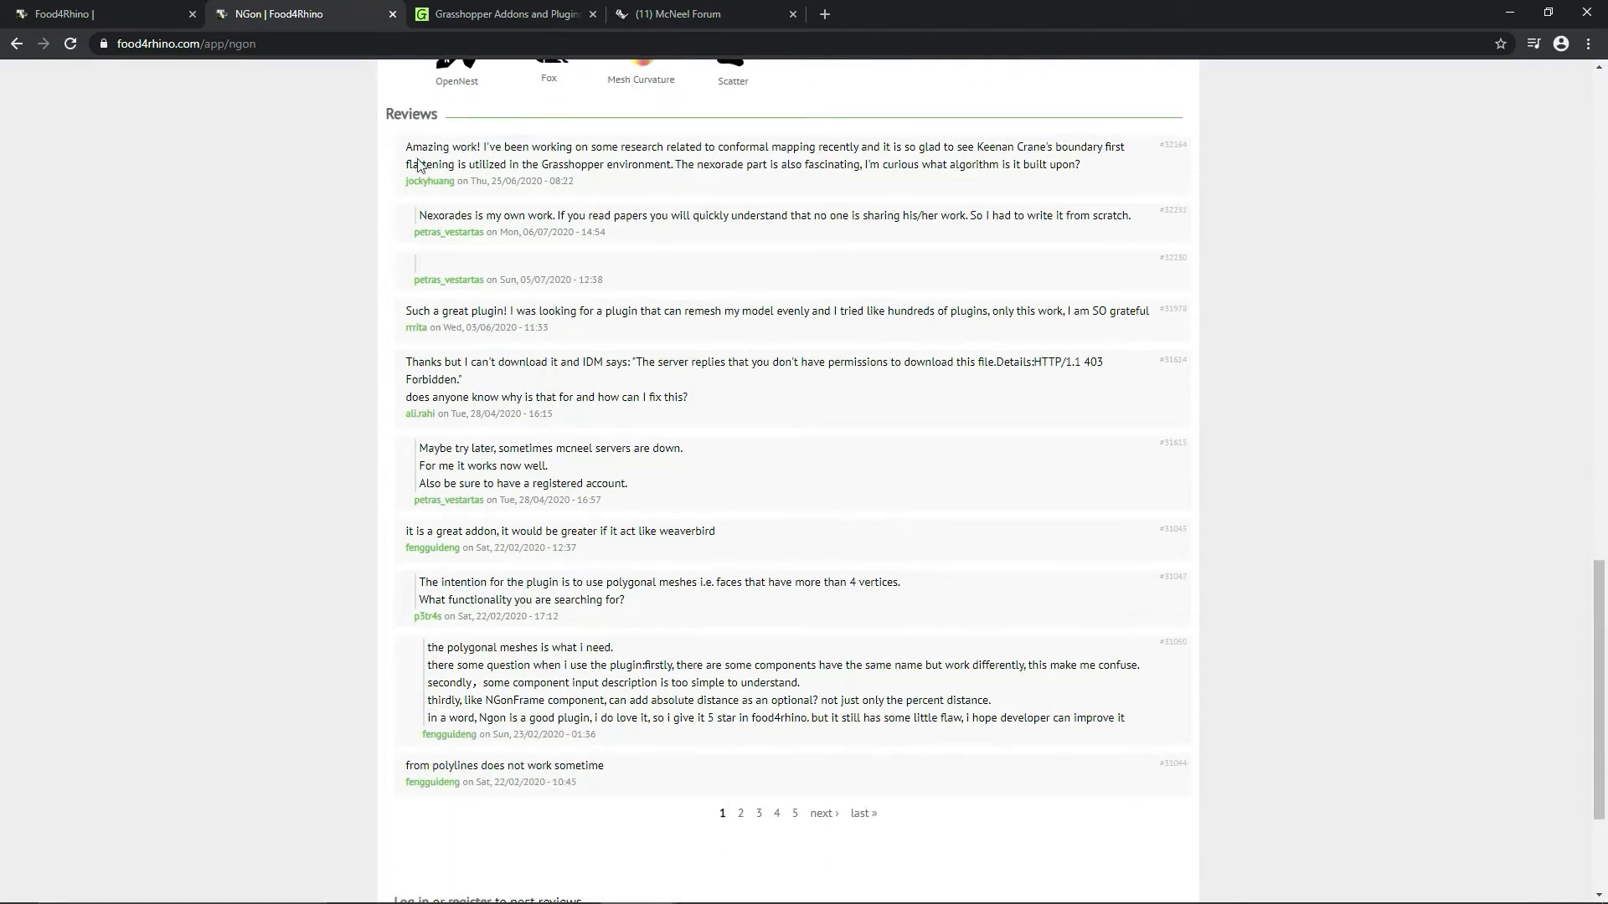
scroll(988, 639, "up", 1)
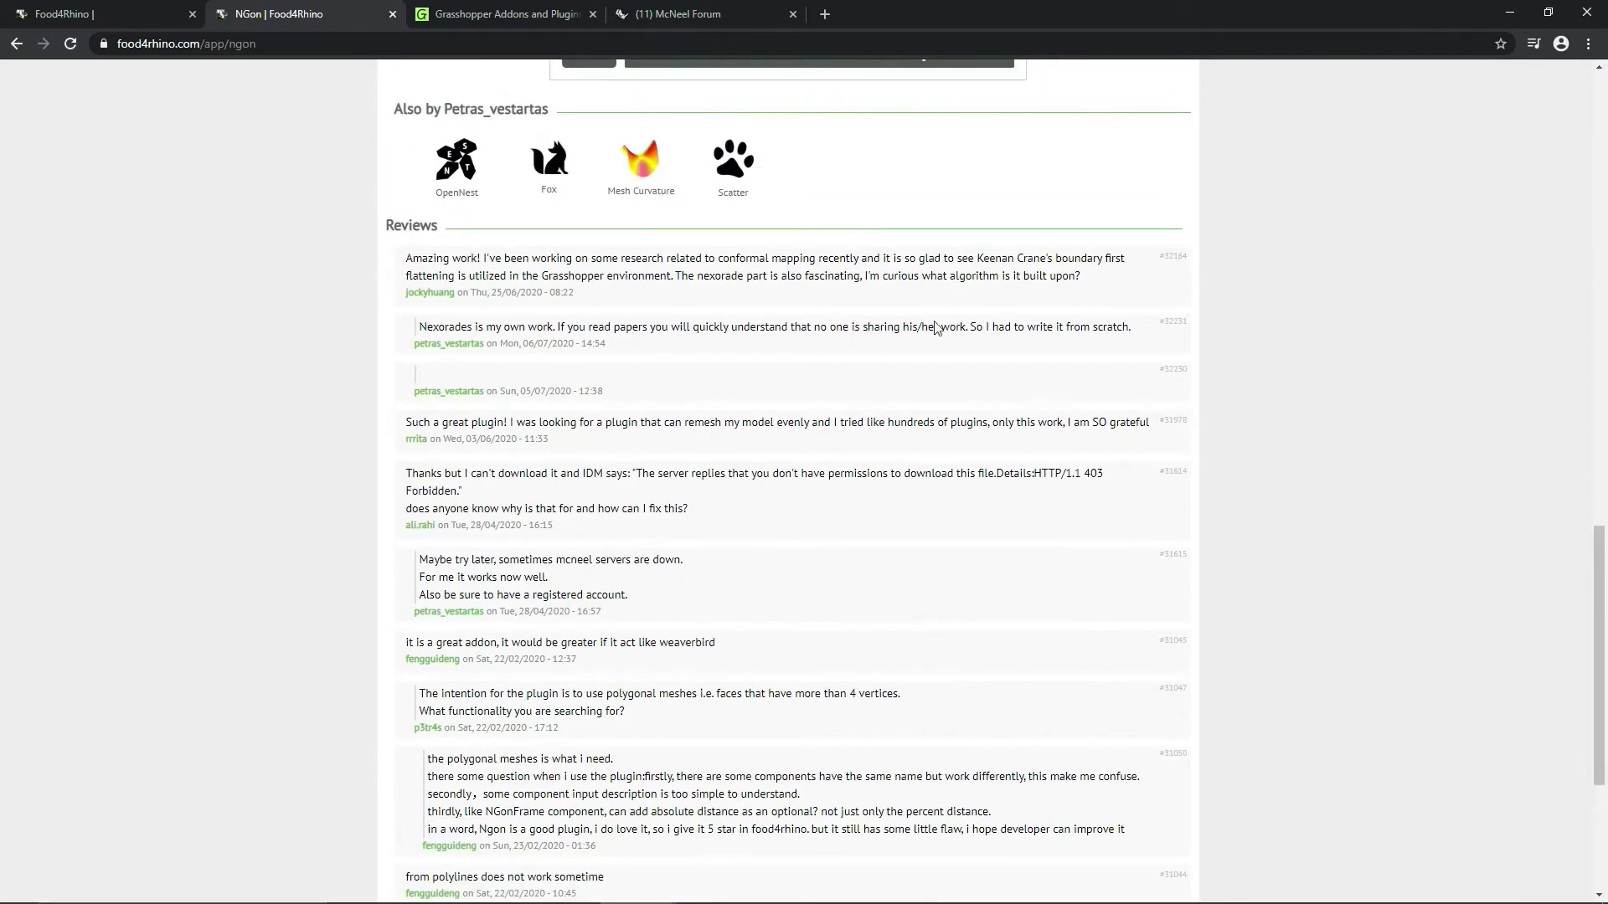
scroll(1051, 490, "up", 15)
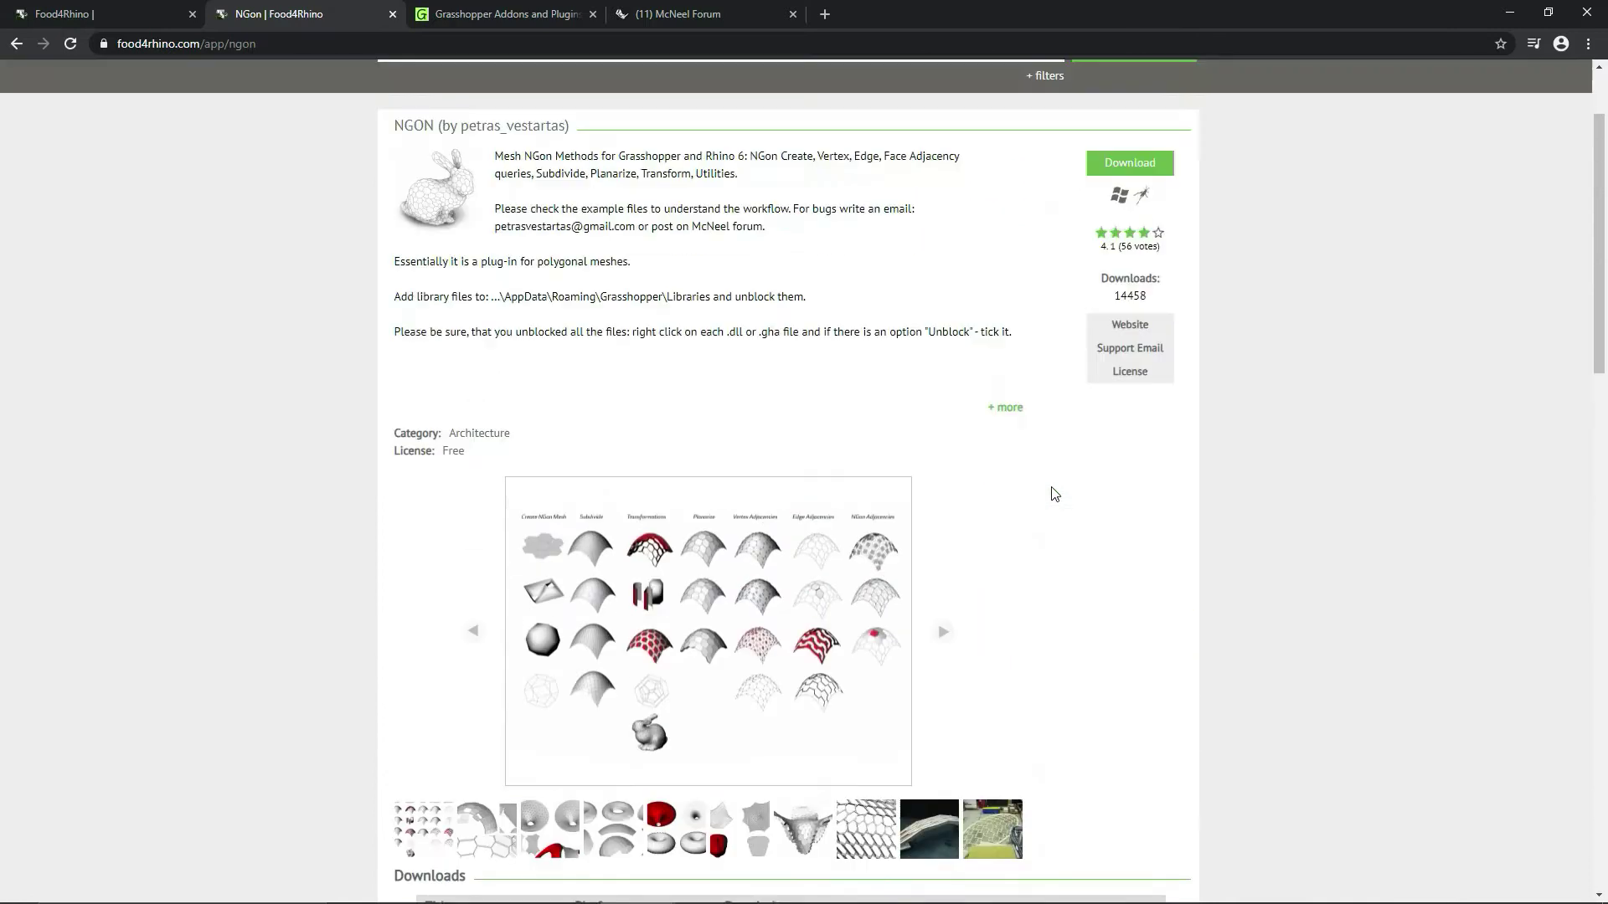
scroll(1053, 494, "up", 2)
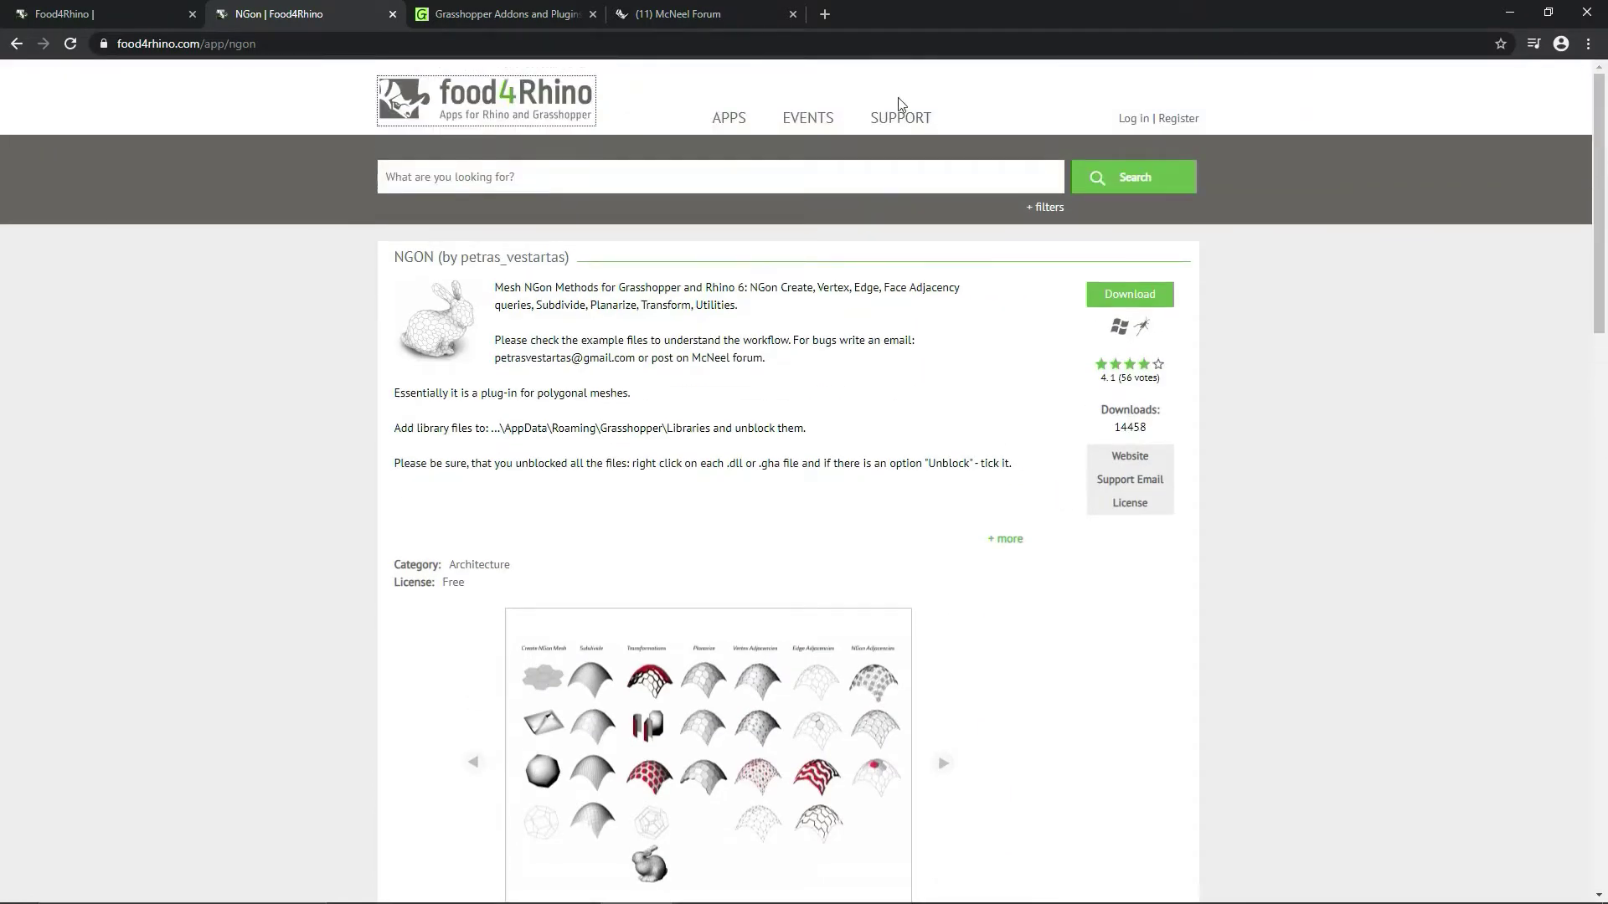
left_click(336, 121)
Step: Go to the Grasshopper Addons page and scroll down to the Geometry & Meshes section with NGon
left_click(475, 15)
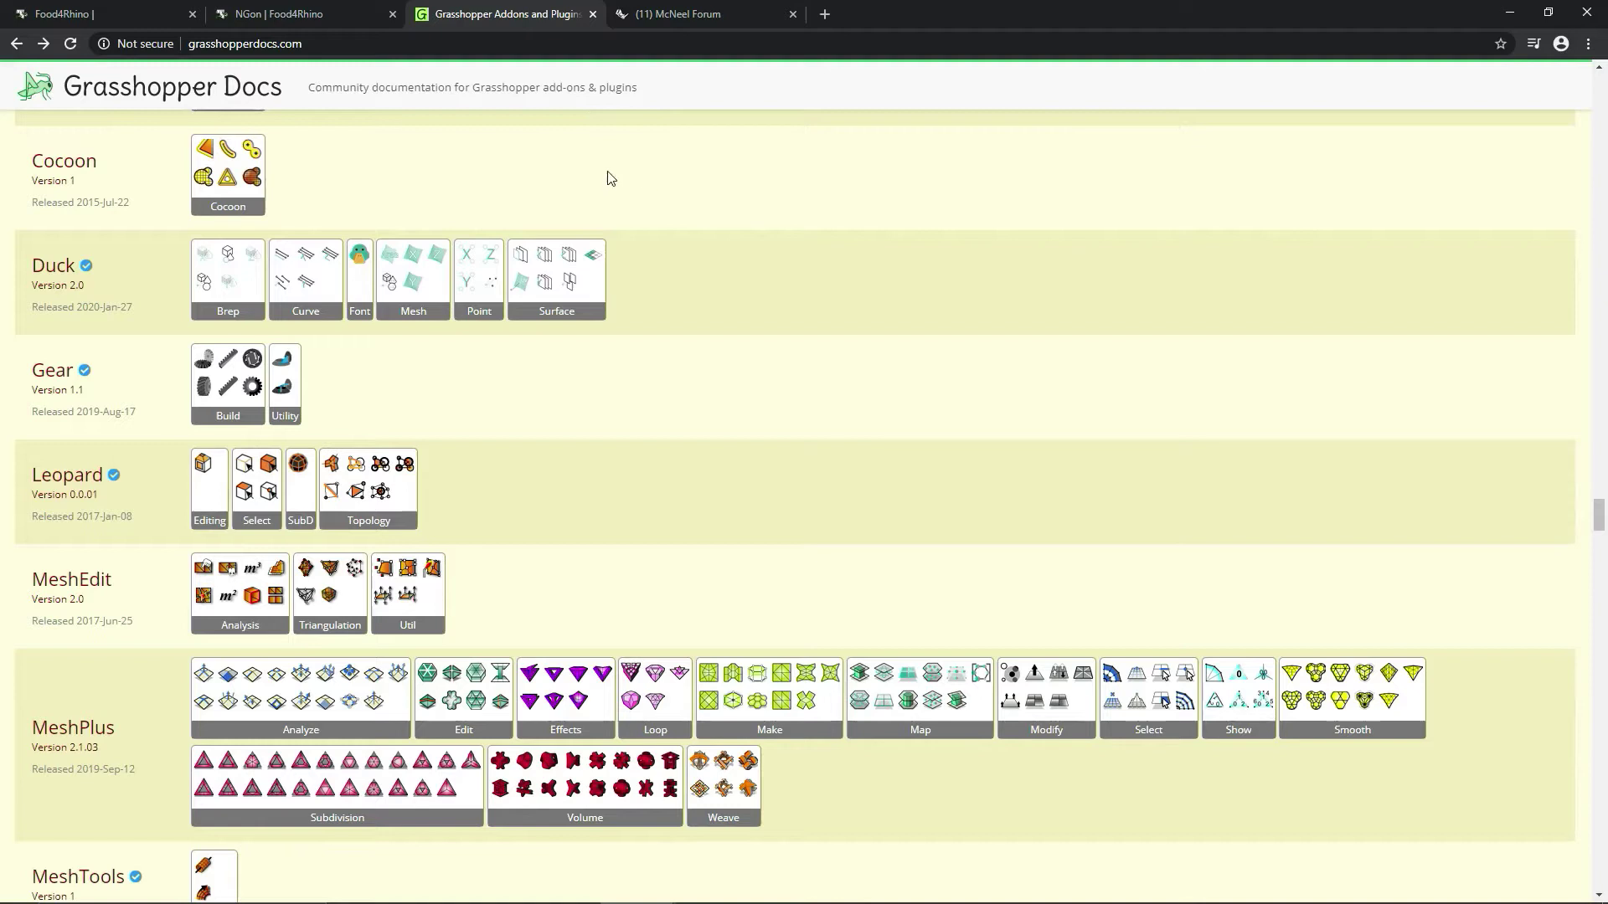
scroll(708, 205, "up", 2)
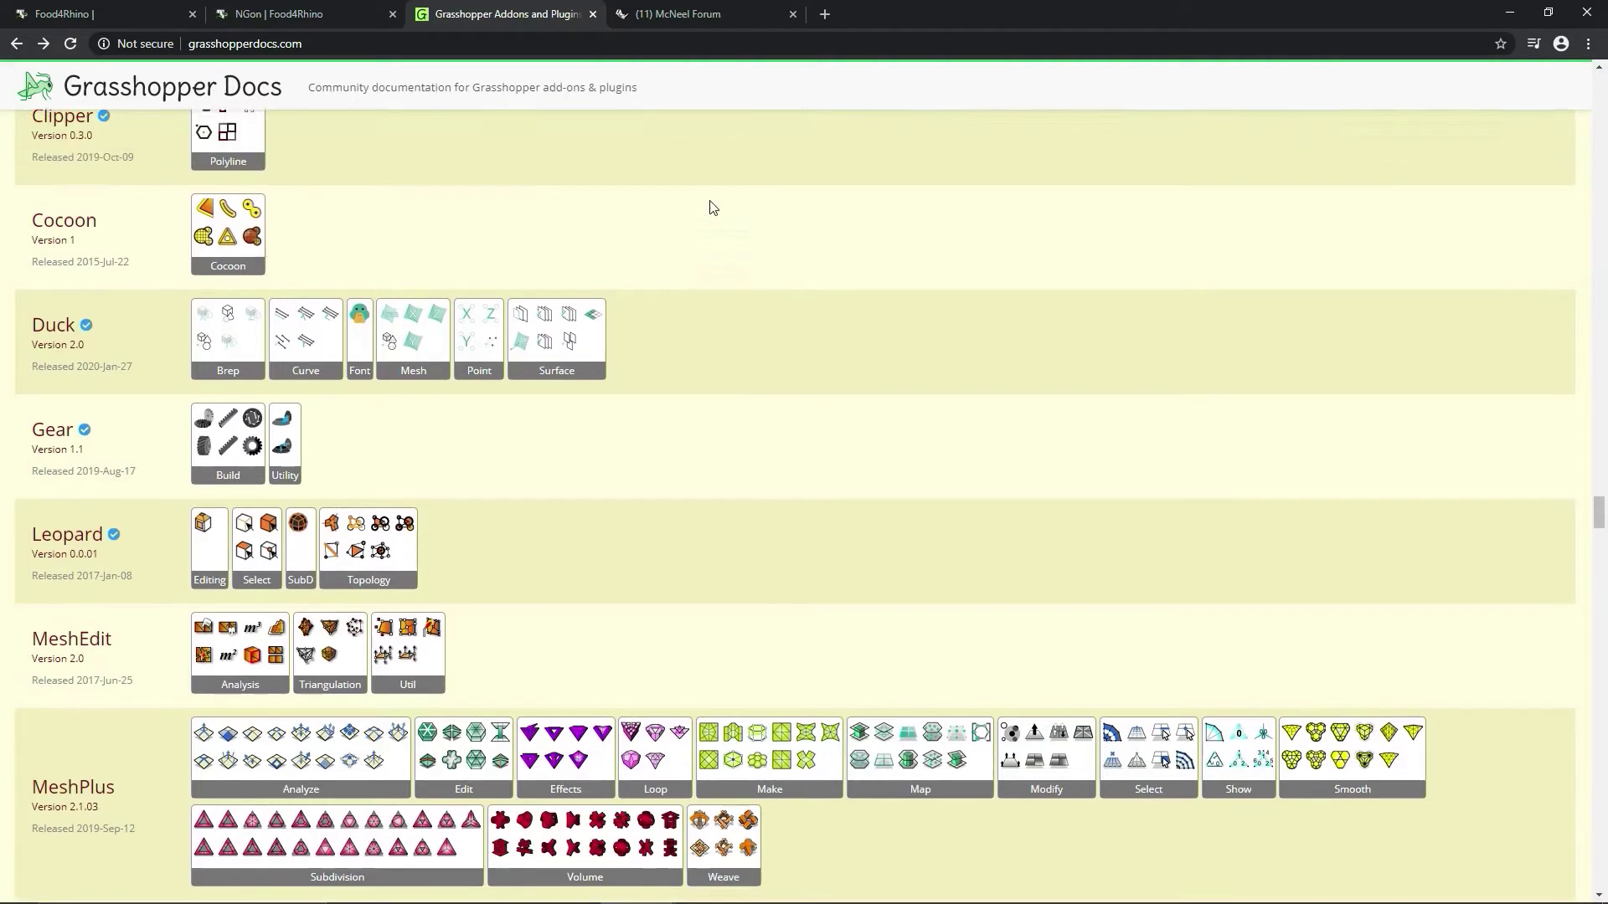
scroll(789, 223, "down", 1)
scroll(796, 229, "up", 3)
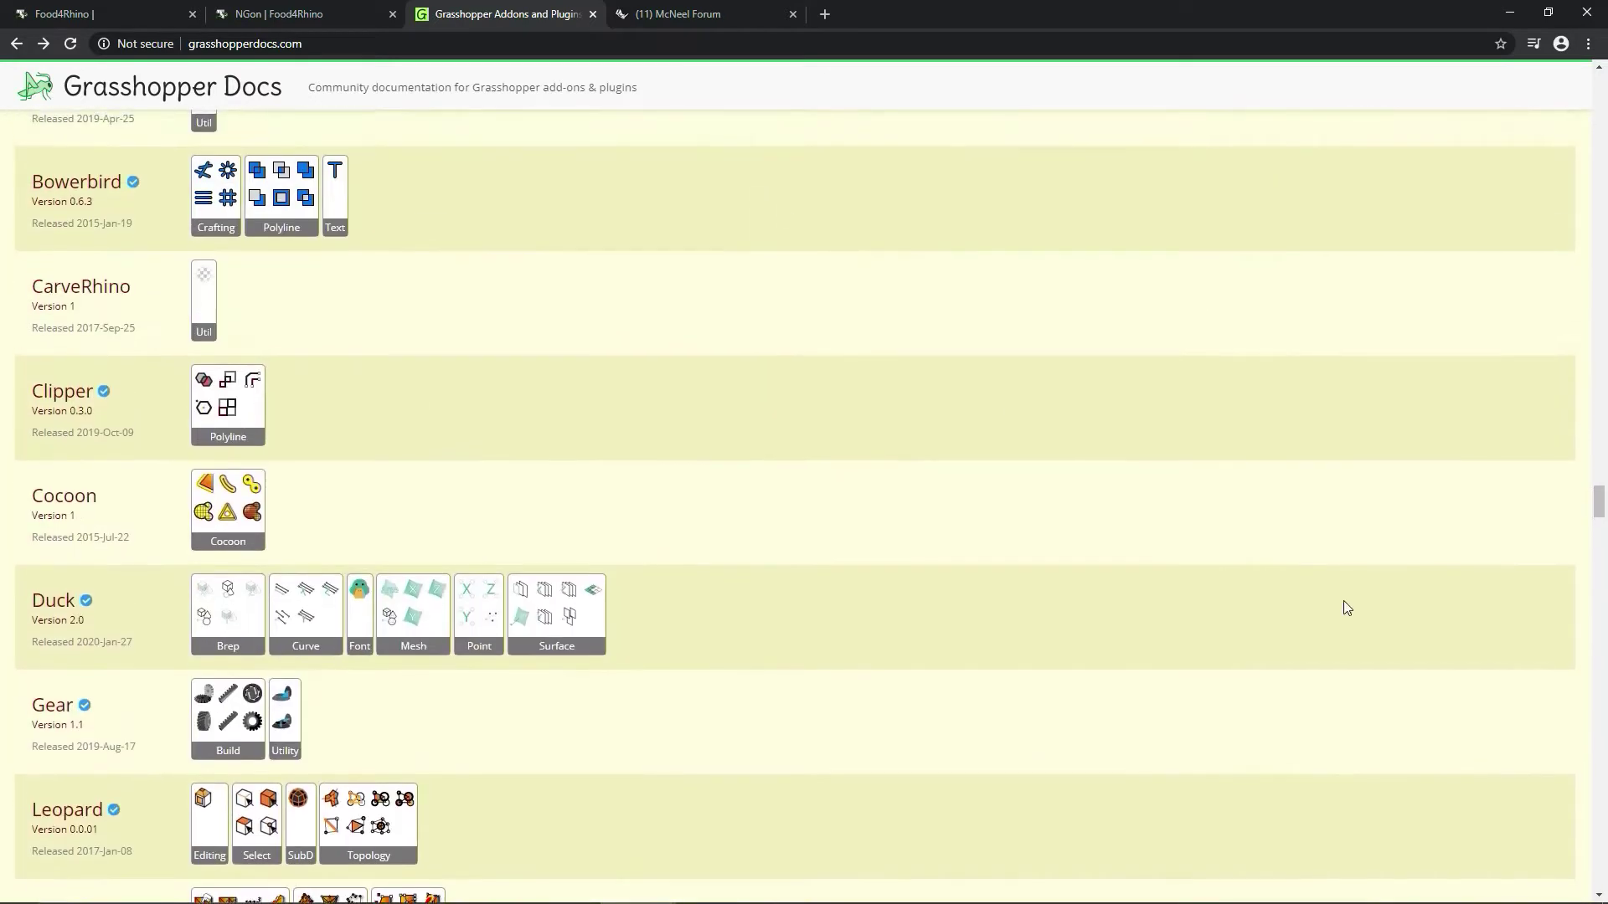
left_click_drag(1597, 500, 1579, 90)
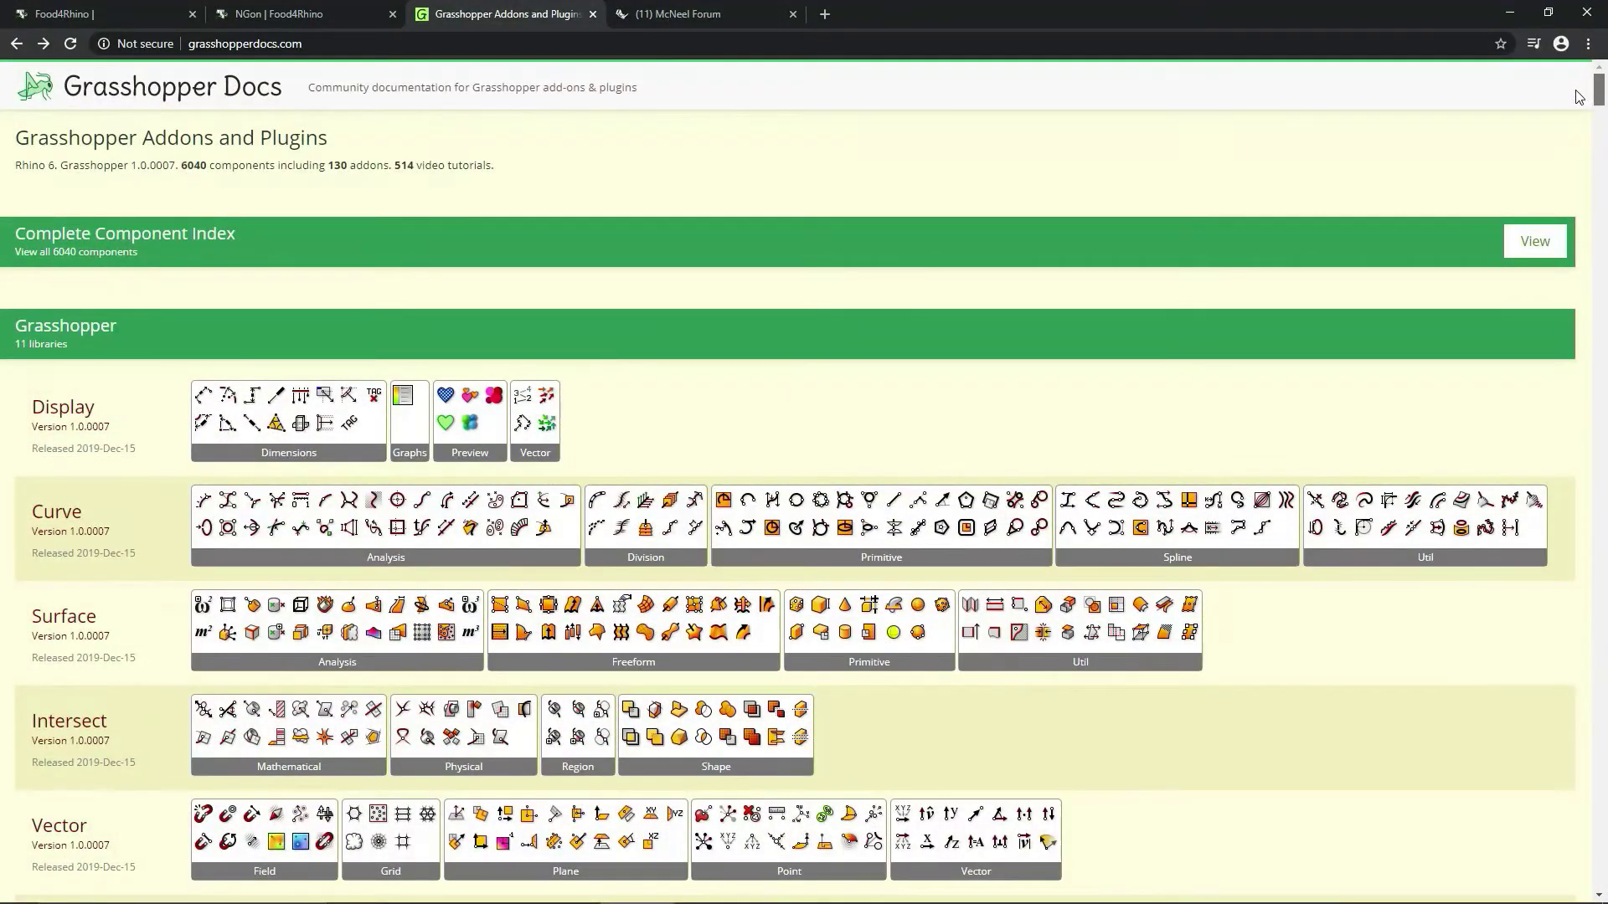
scroll(1578, 94, "down", 2)
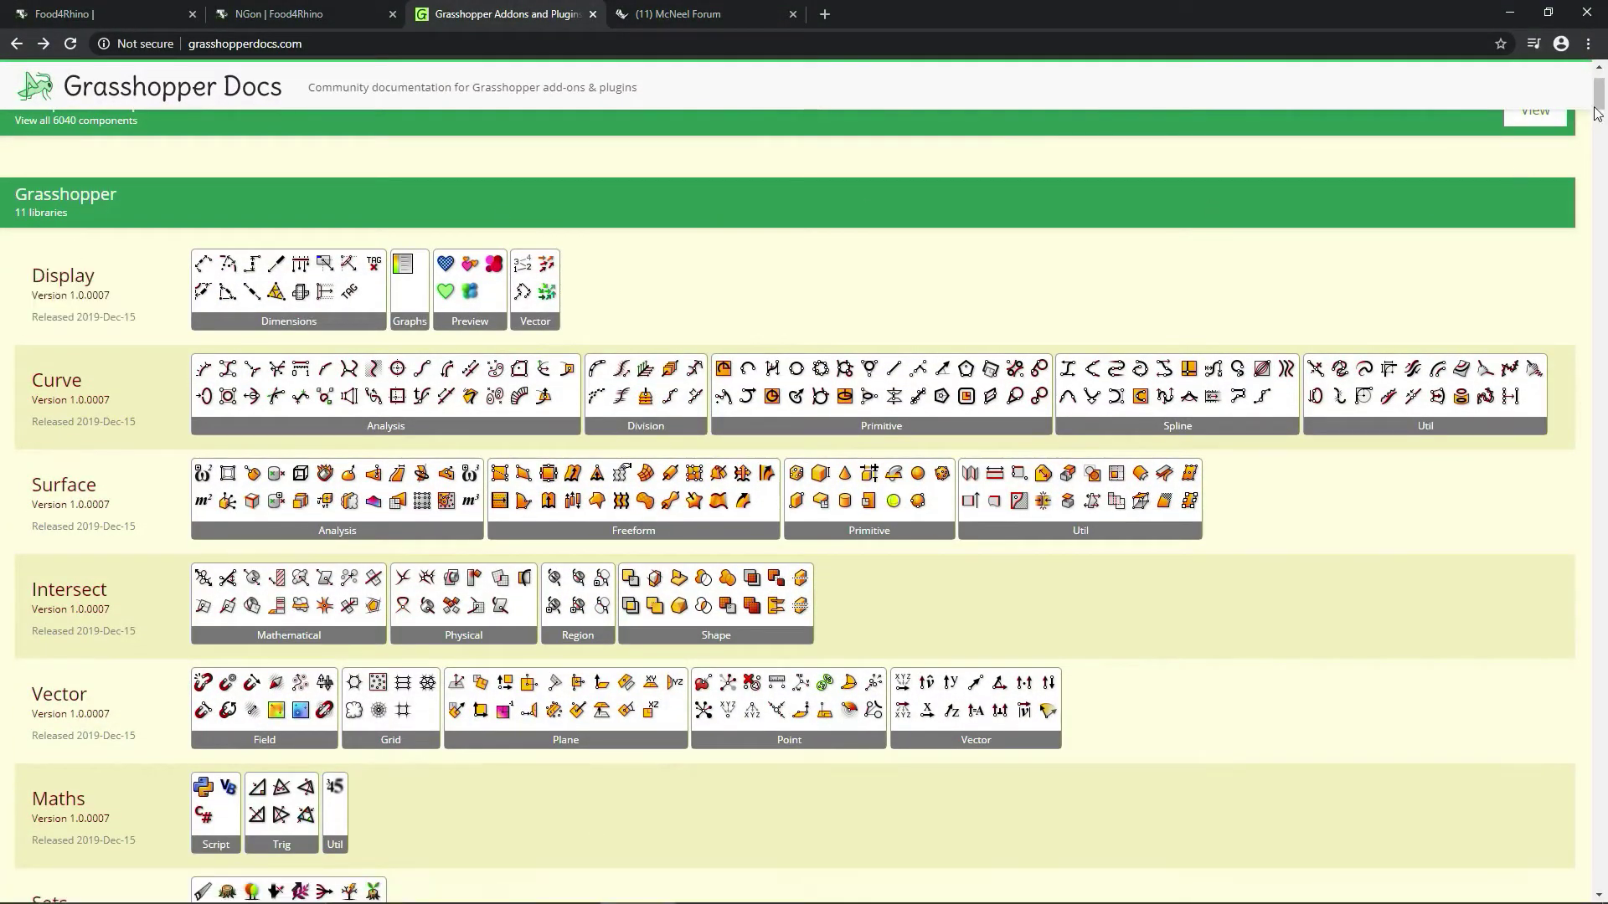
left_click_drag(1597, 113, 1600, 83)
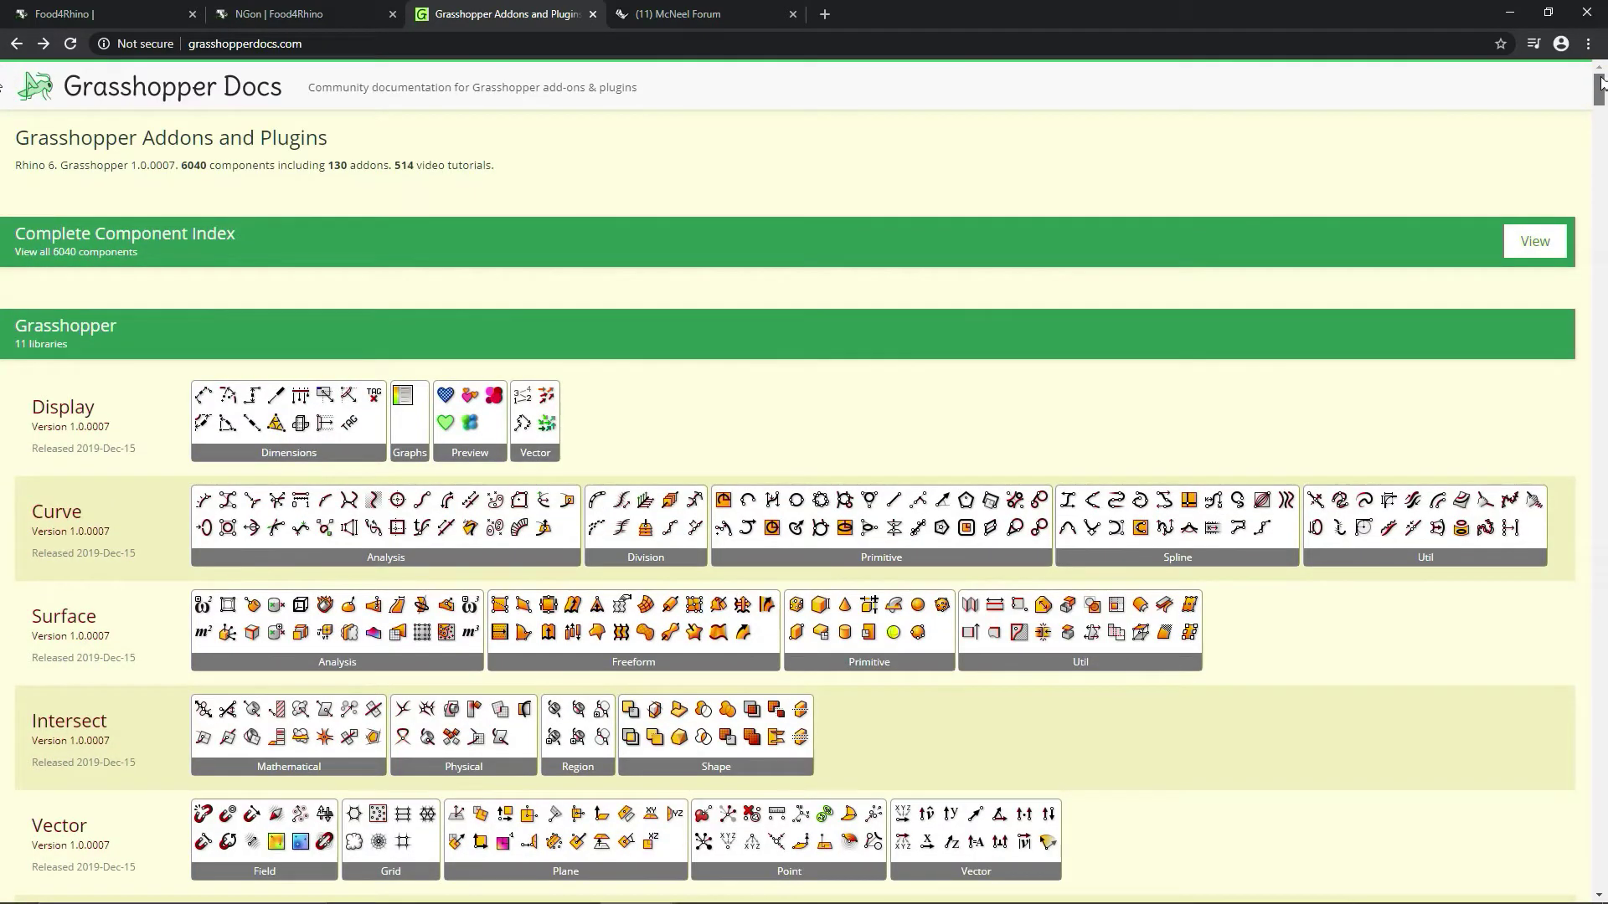
left_click_drag(1599, 86, 1601, 227)
left_click_drag(2, 233, 2, 323)
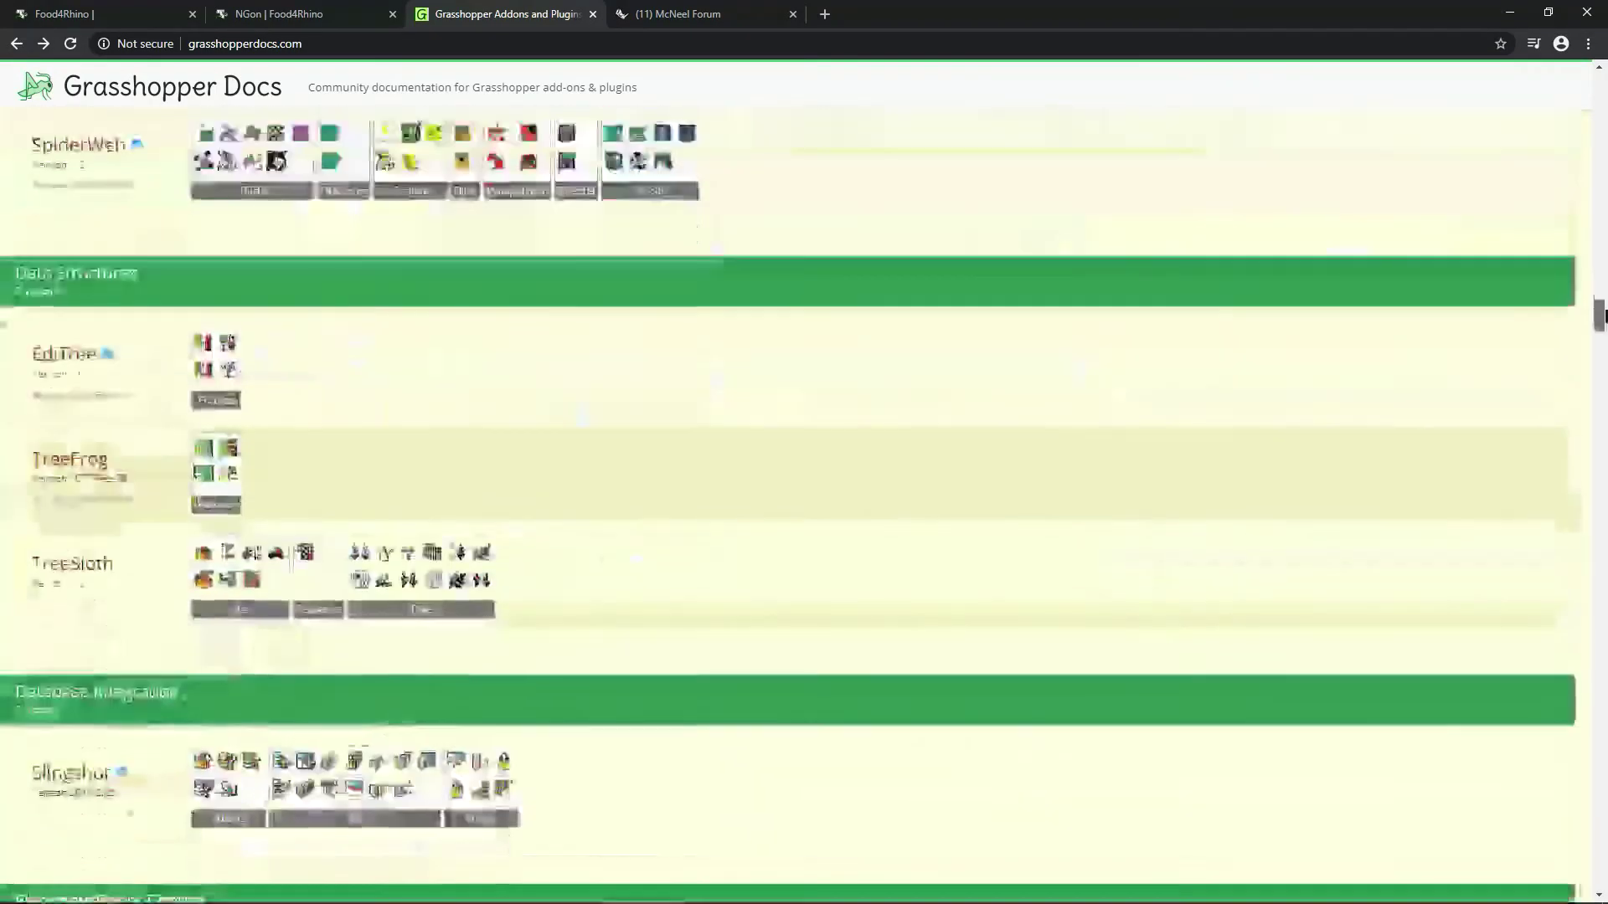
left_click_drag(1599, 316, 1599, 423)
scroll(973, 546, "down", 2)
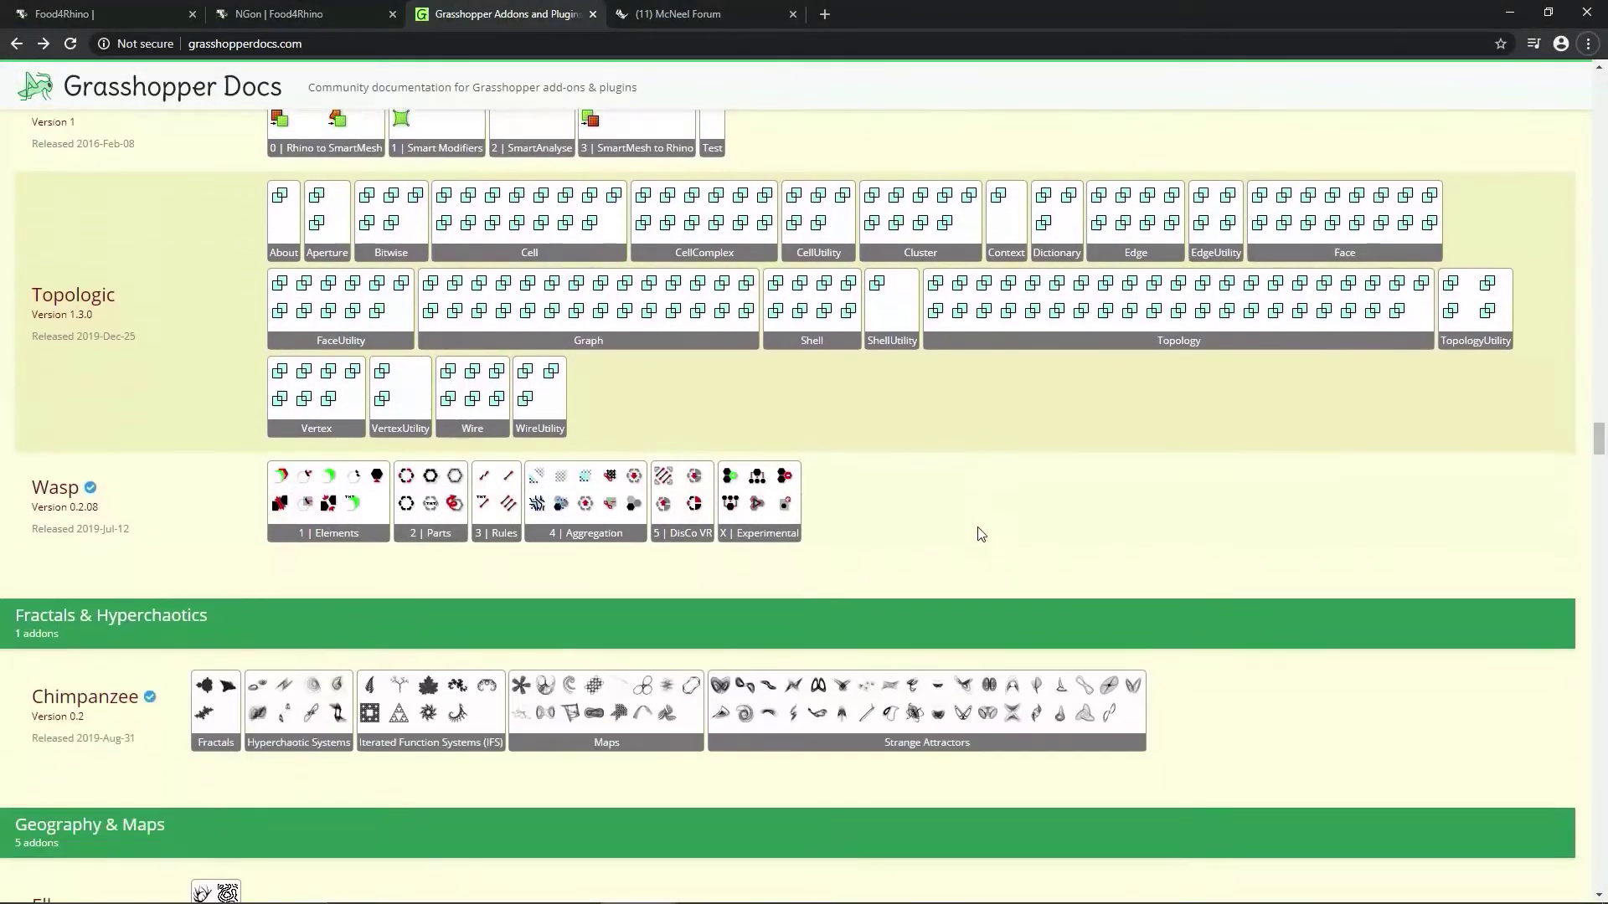
scroll(981, 534, "down", 4)
scroll(987, 536, "down", 15)
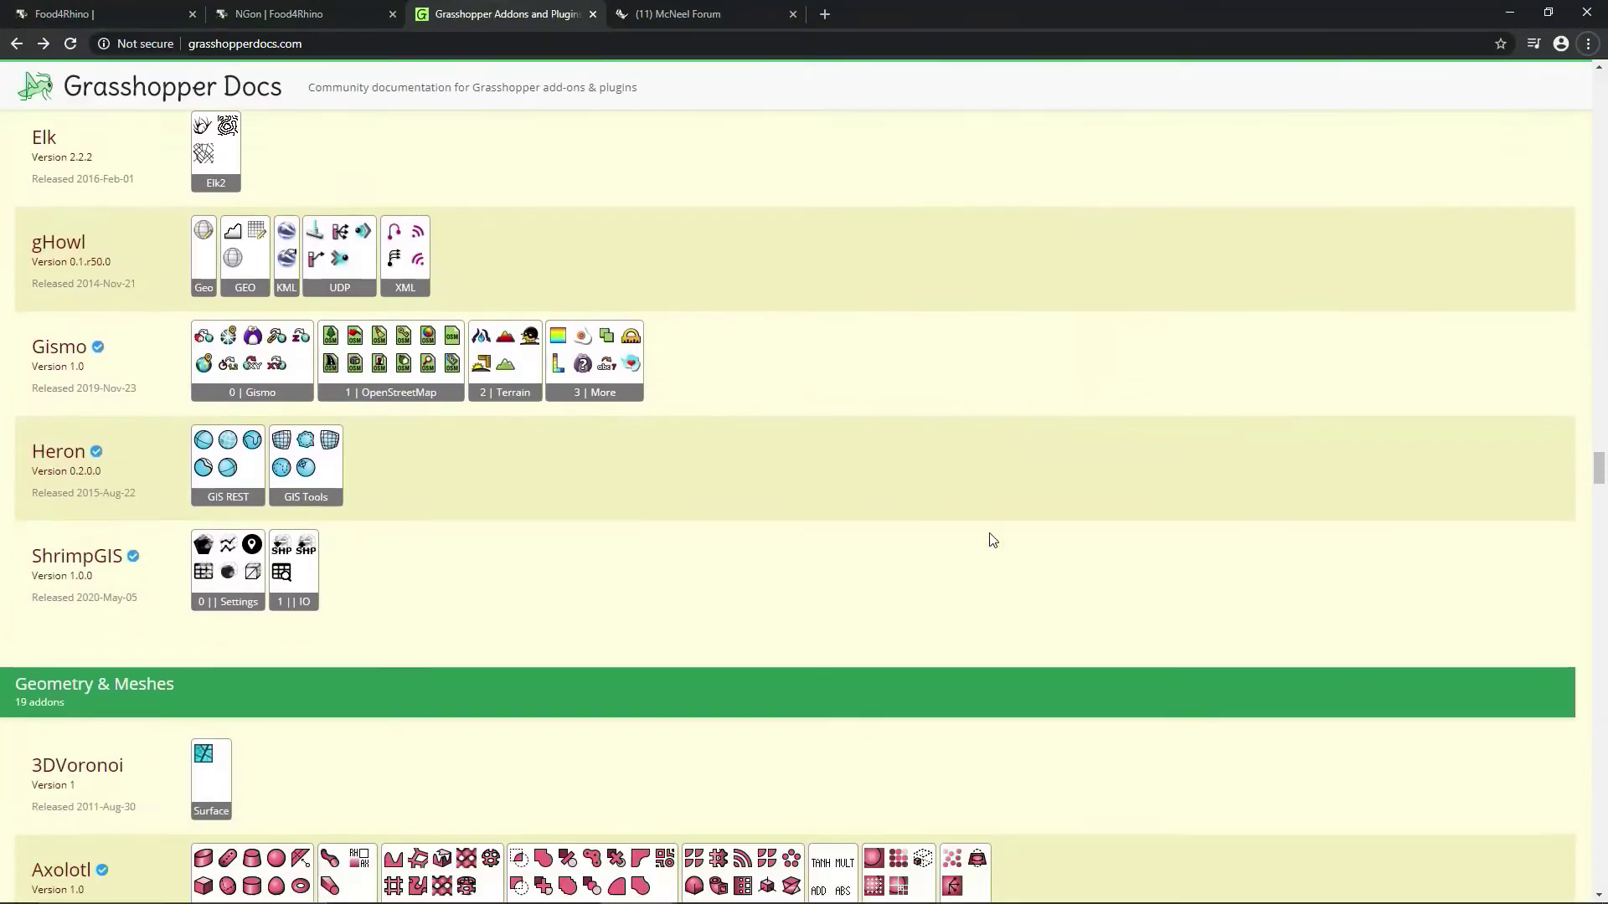
scroll(997, 534, "down", 11)
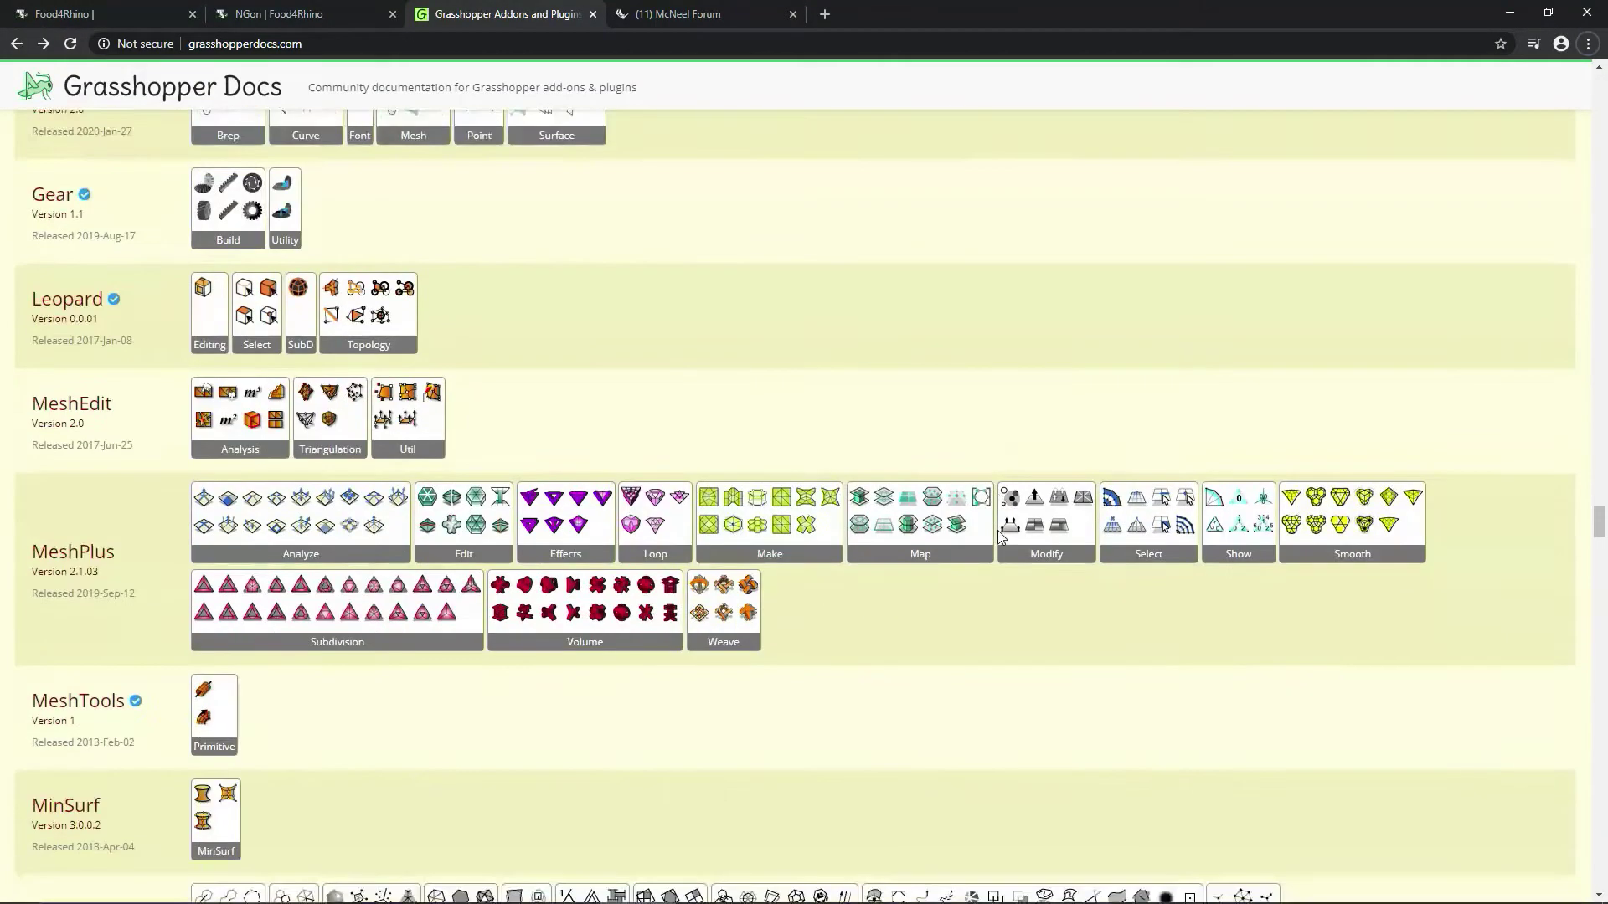
scroll(1002, 537, "down", 4)
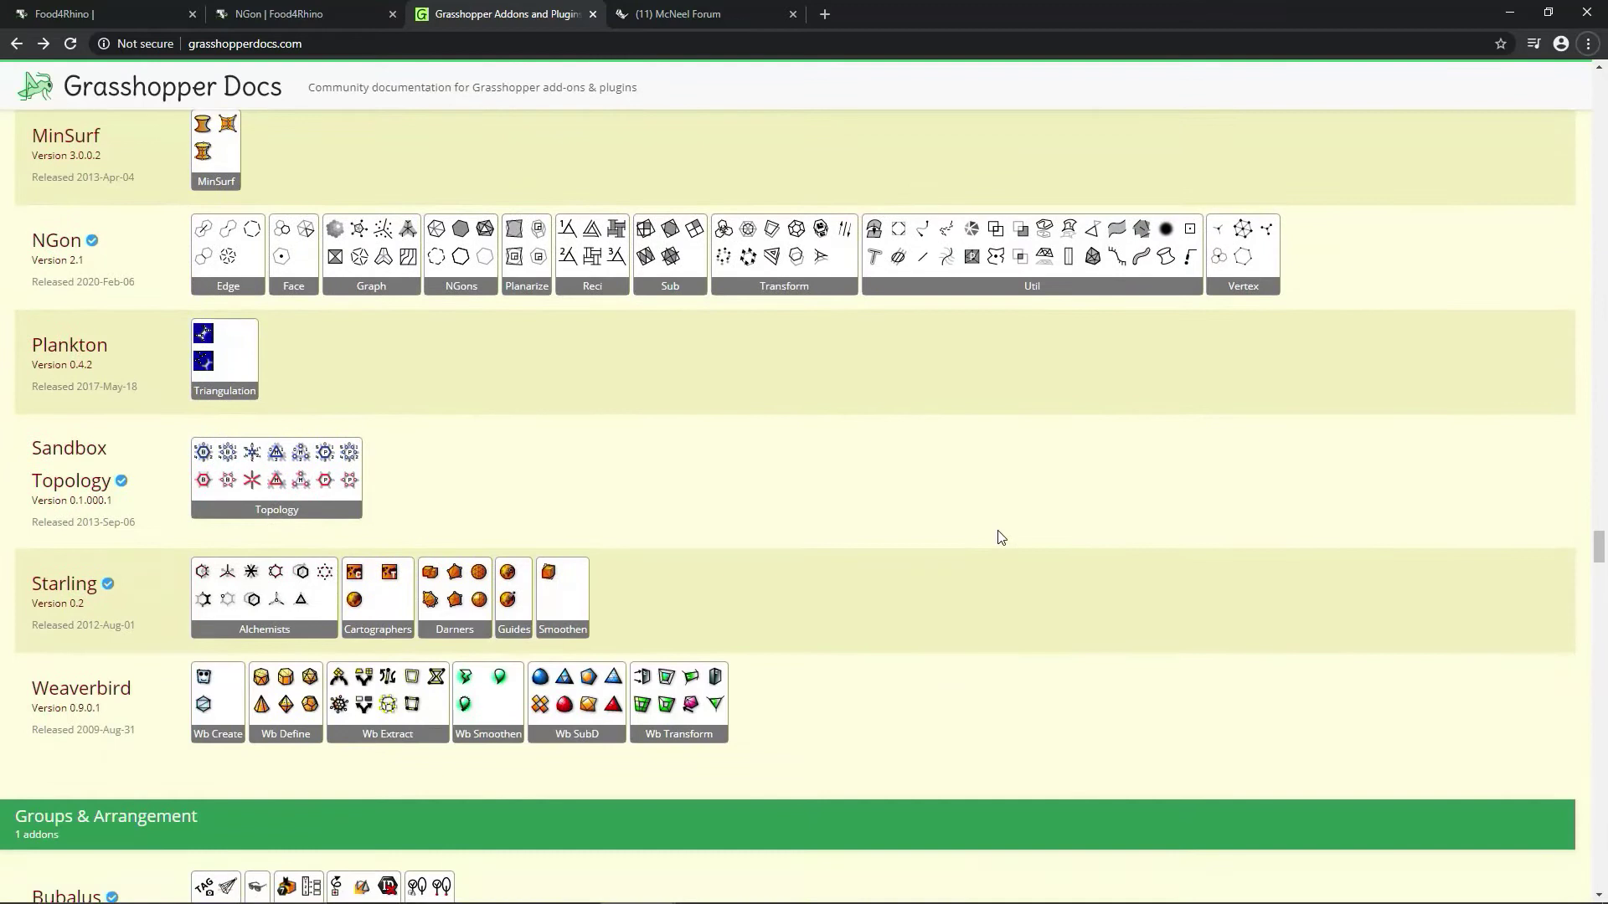
scroll(1000, 537, "up", 7)
scroll(1001, 538, "down", 3)
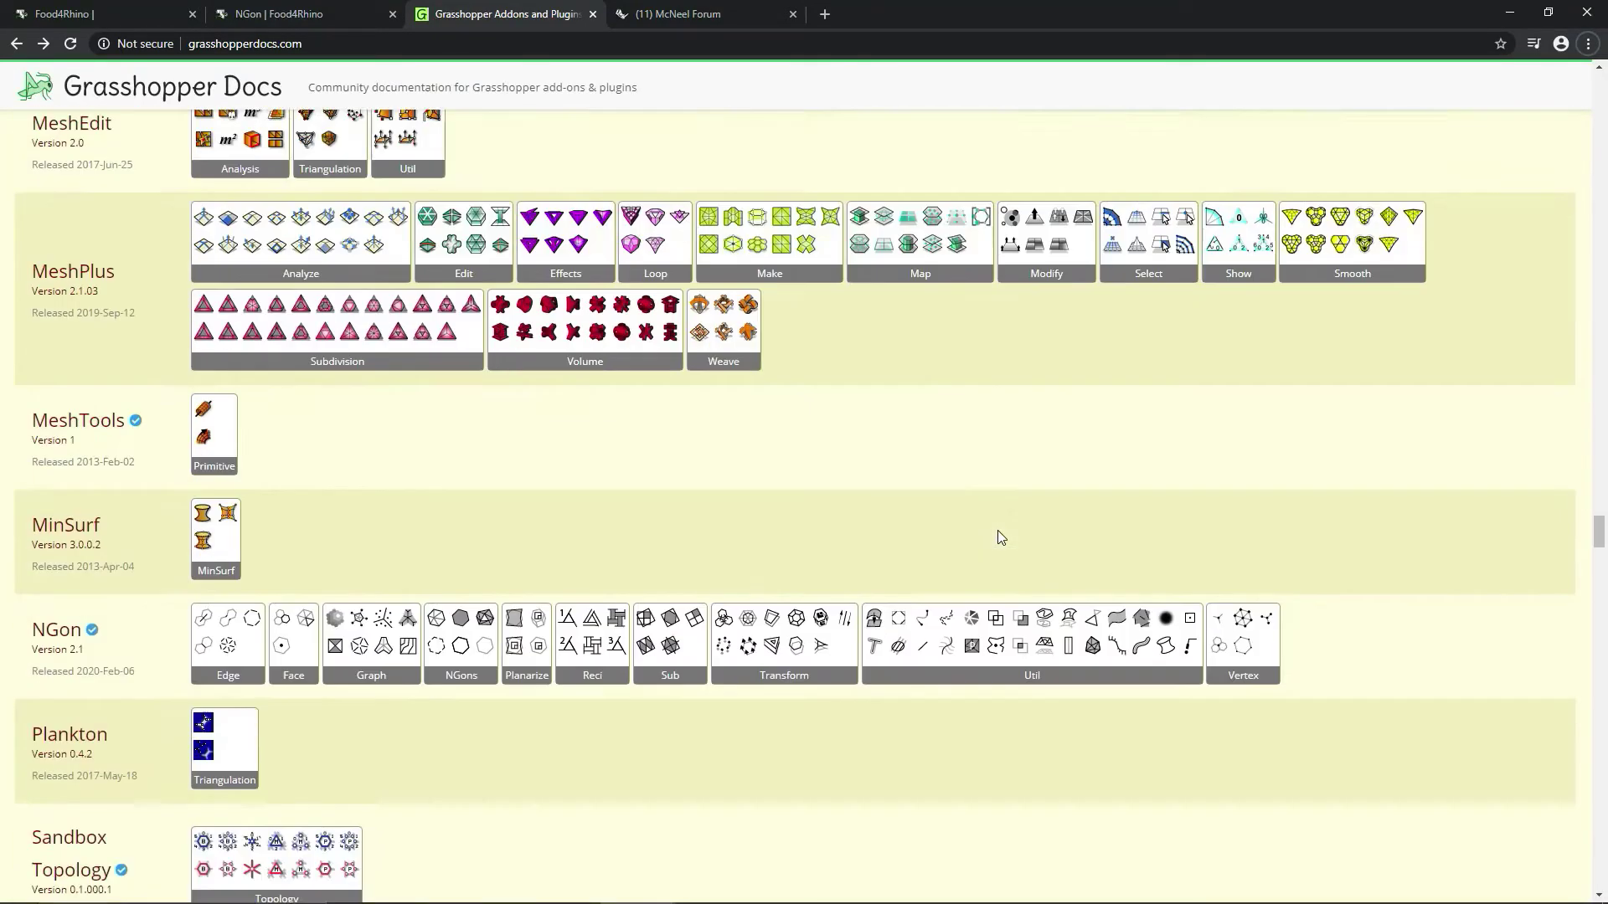
scroll(1000, 537, "down", 1)
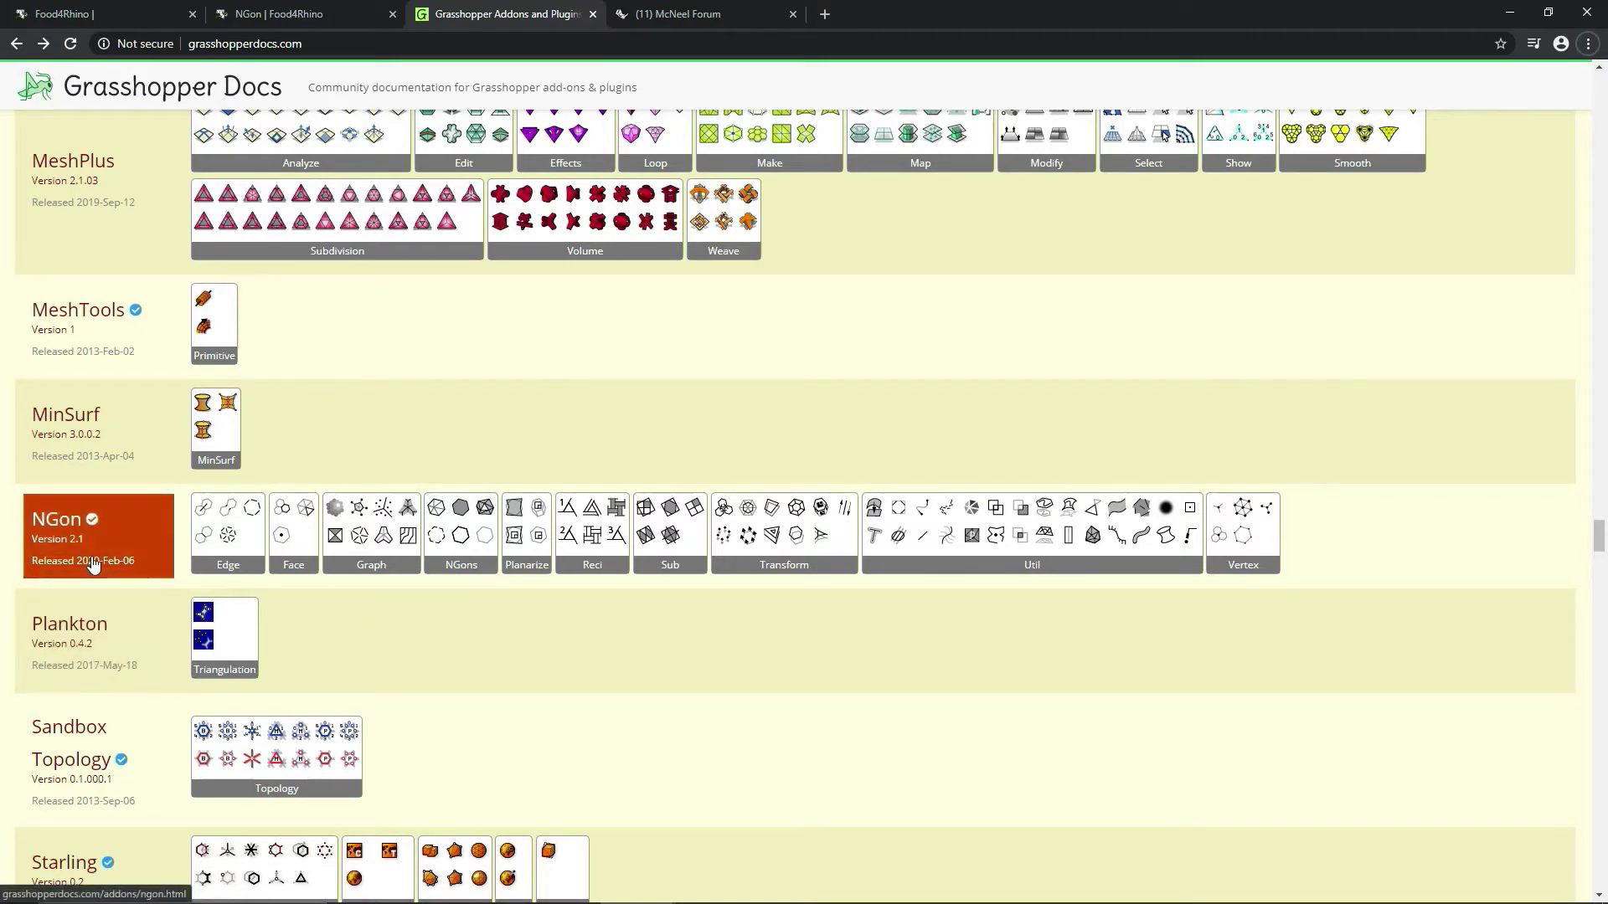
Step: Open the NGon addon page and scroll through its component tables
left_click(92, 563)
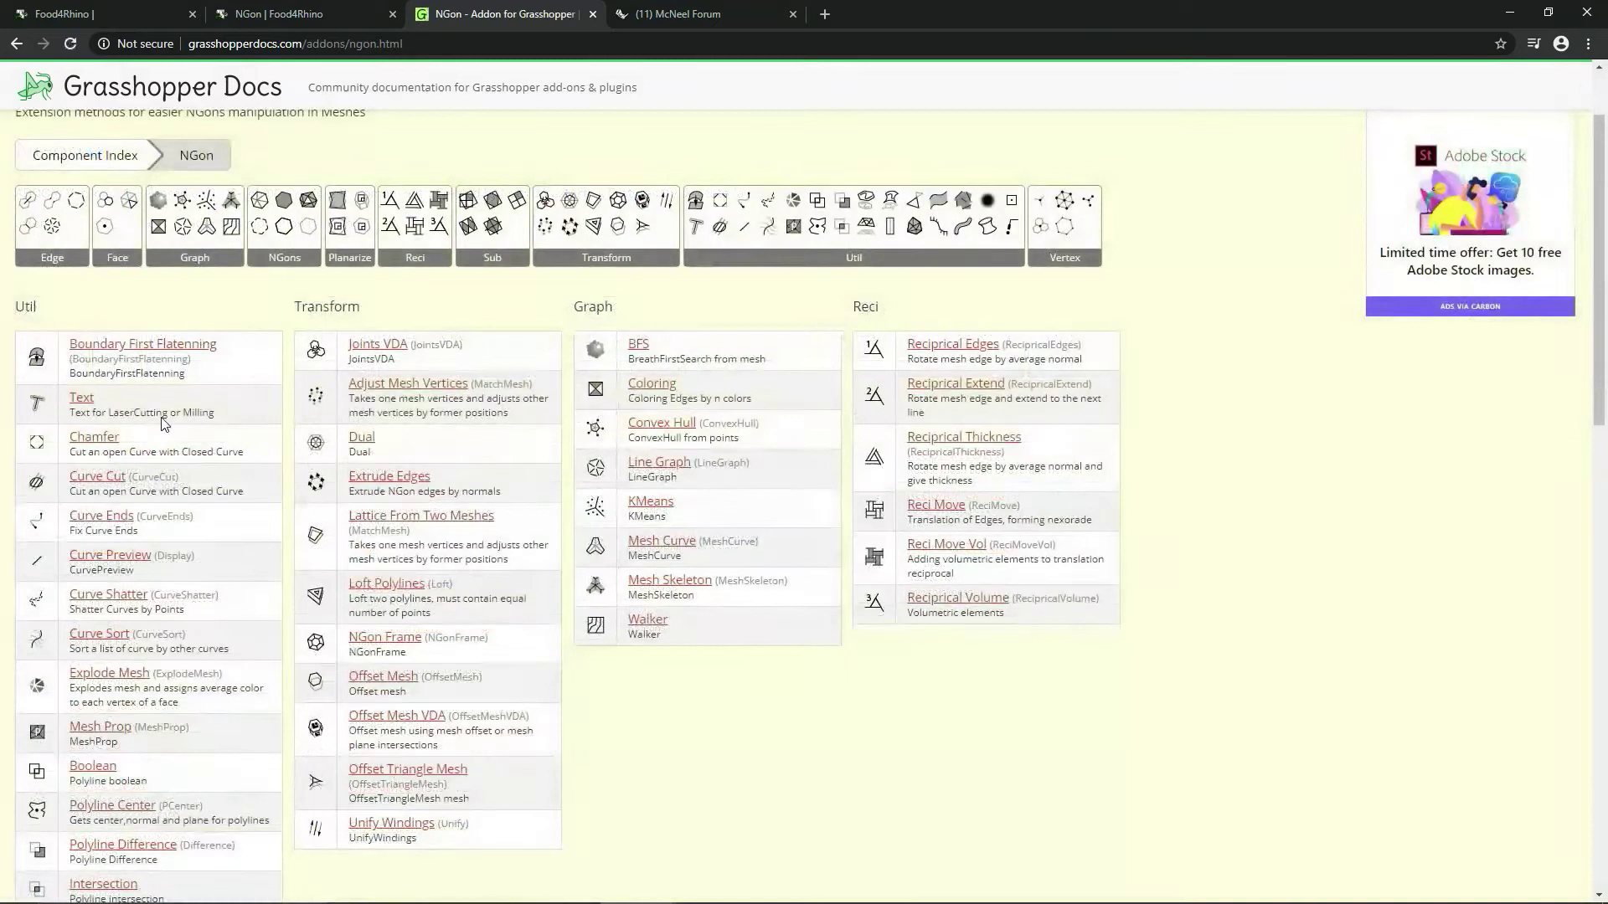
scroll(167, 427, "down", 1)
scroll(192, 712, "down", 6)
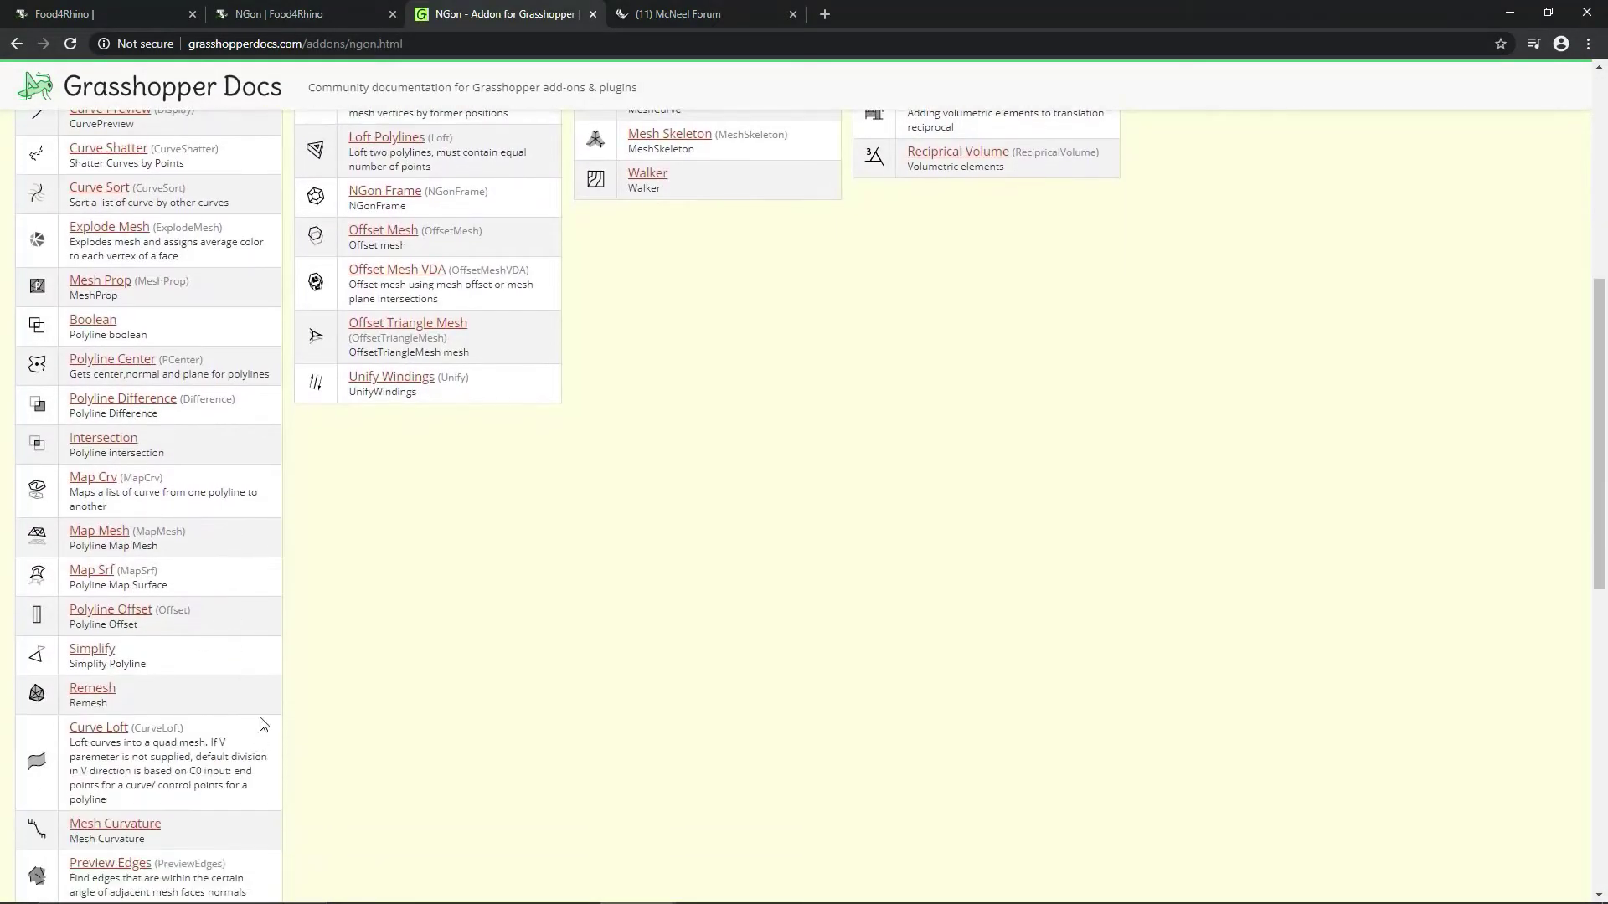
scroll(218, 544, "up", 6)
scroll(1113, 348, "up", 2)
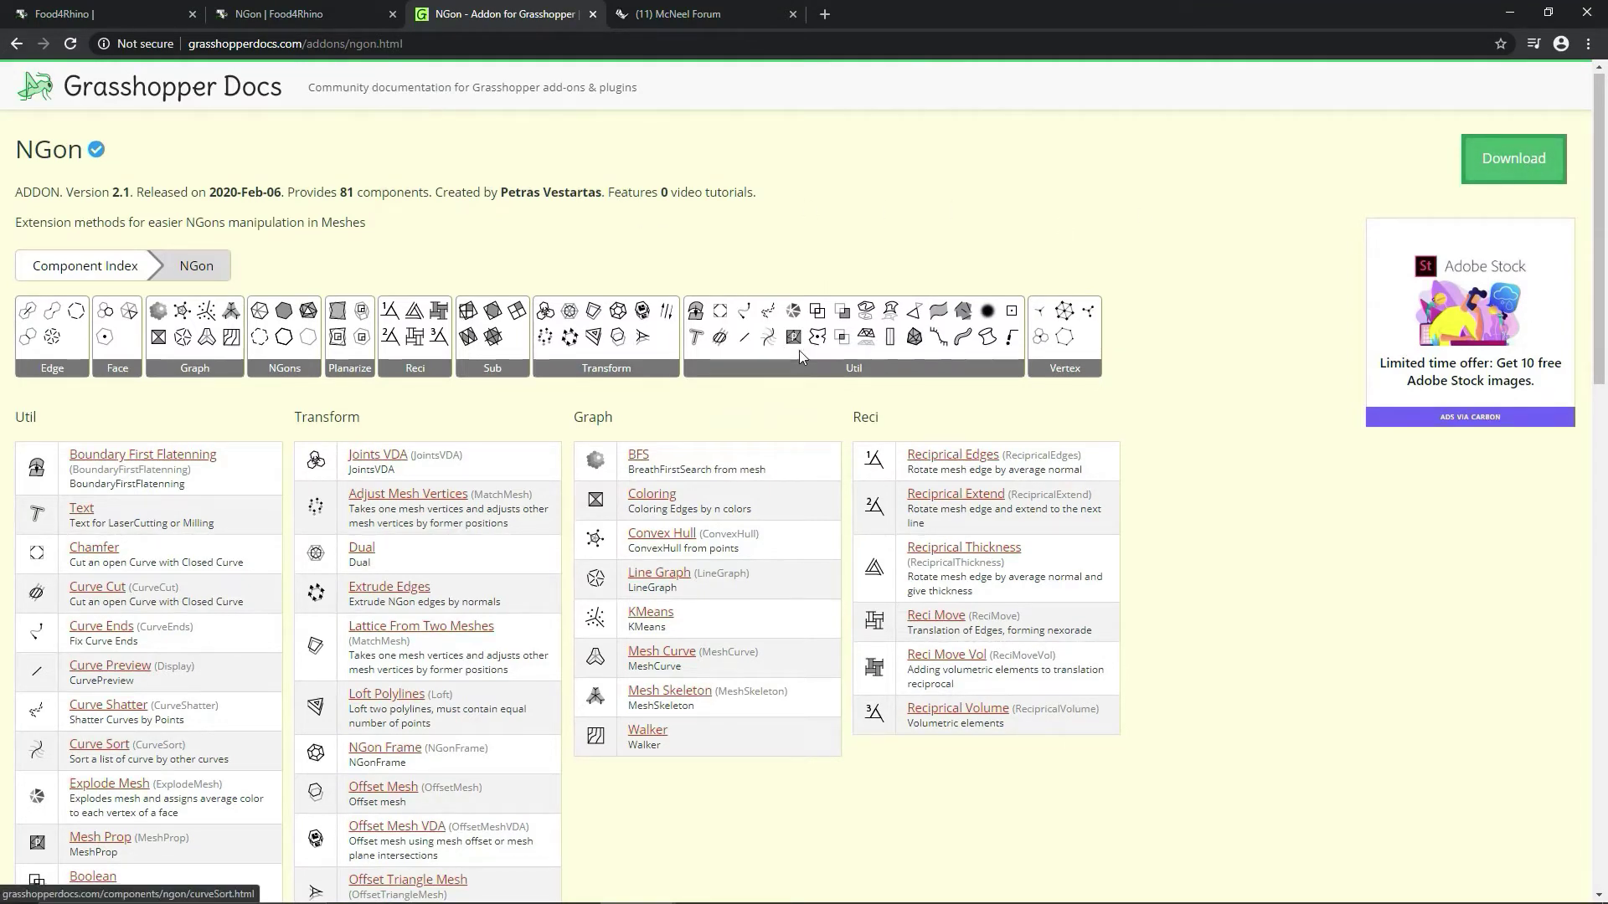
scroll(997, 405, "down", 5)
scroll(995, 398, "down", 6)
scroll(967, 368, "down", 5)
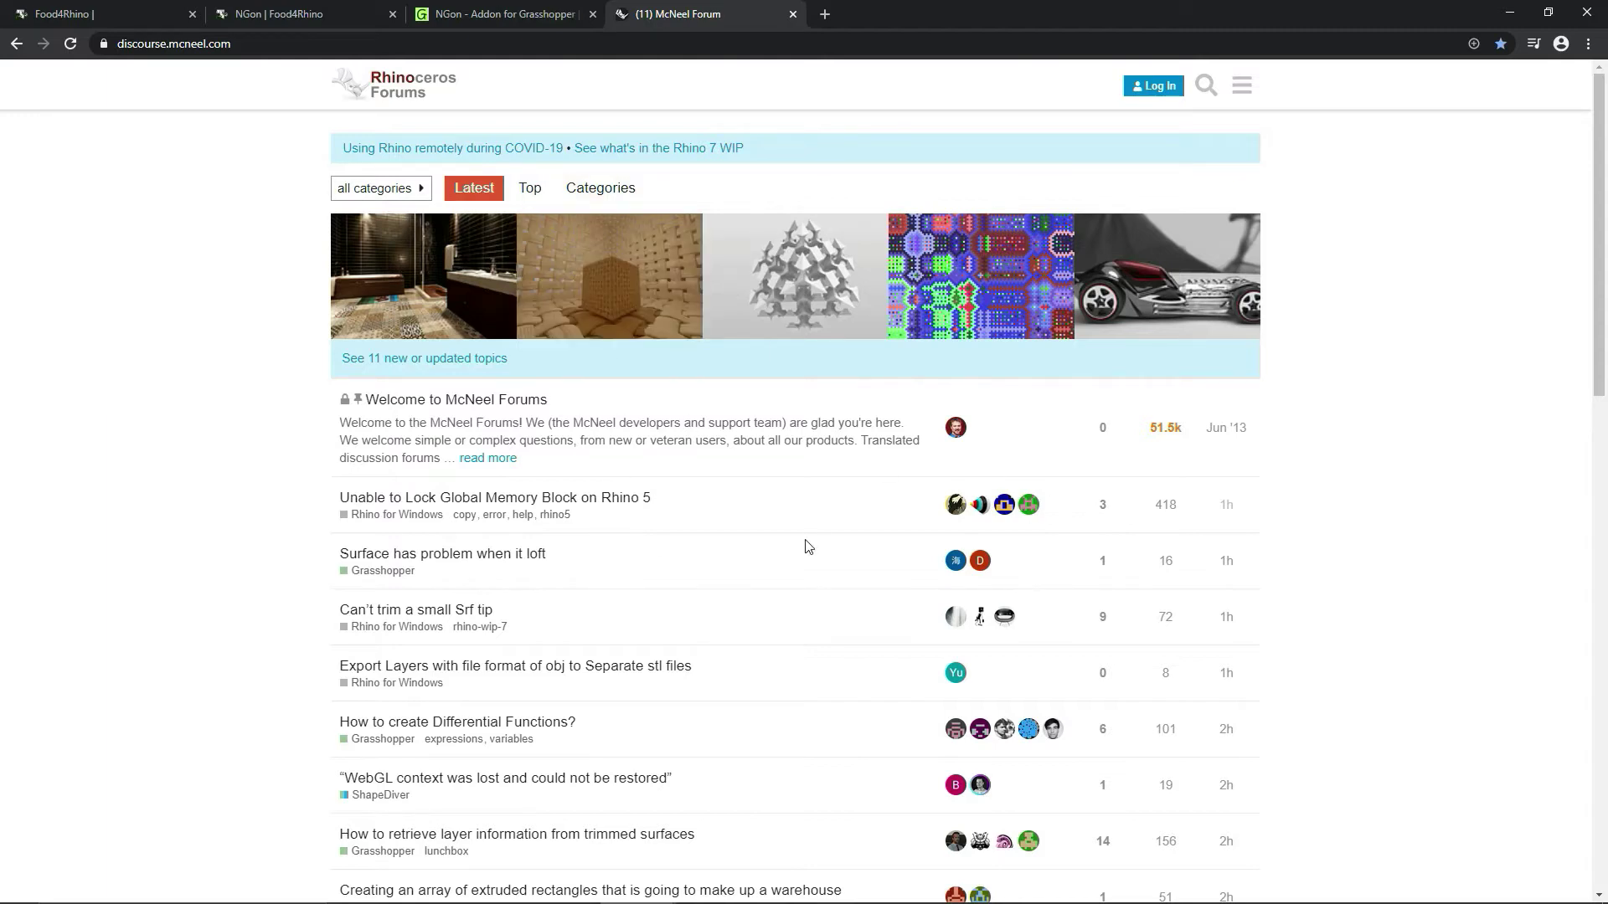
Step: Scroll the McNeel Forum Latest topics list down and back up
scroll(782, 534, "down", 9)
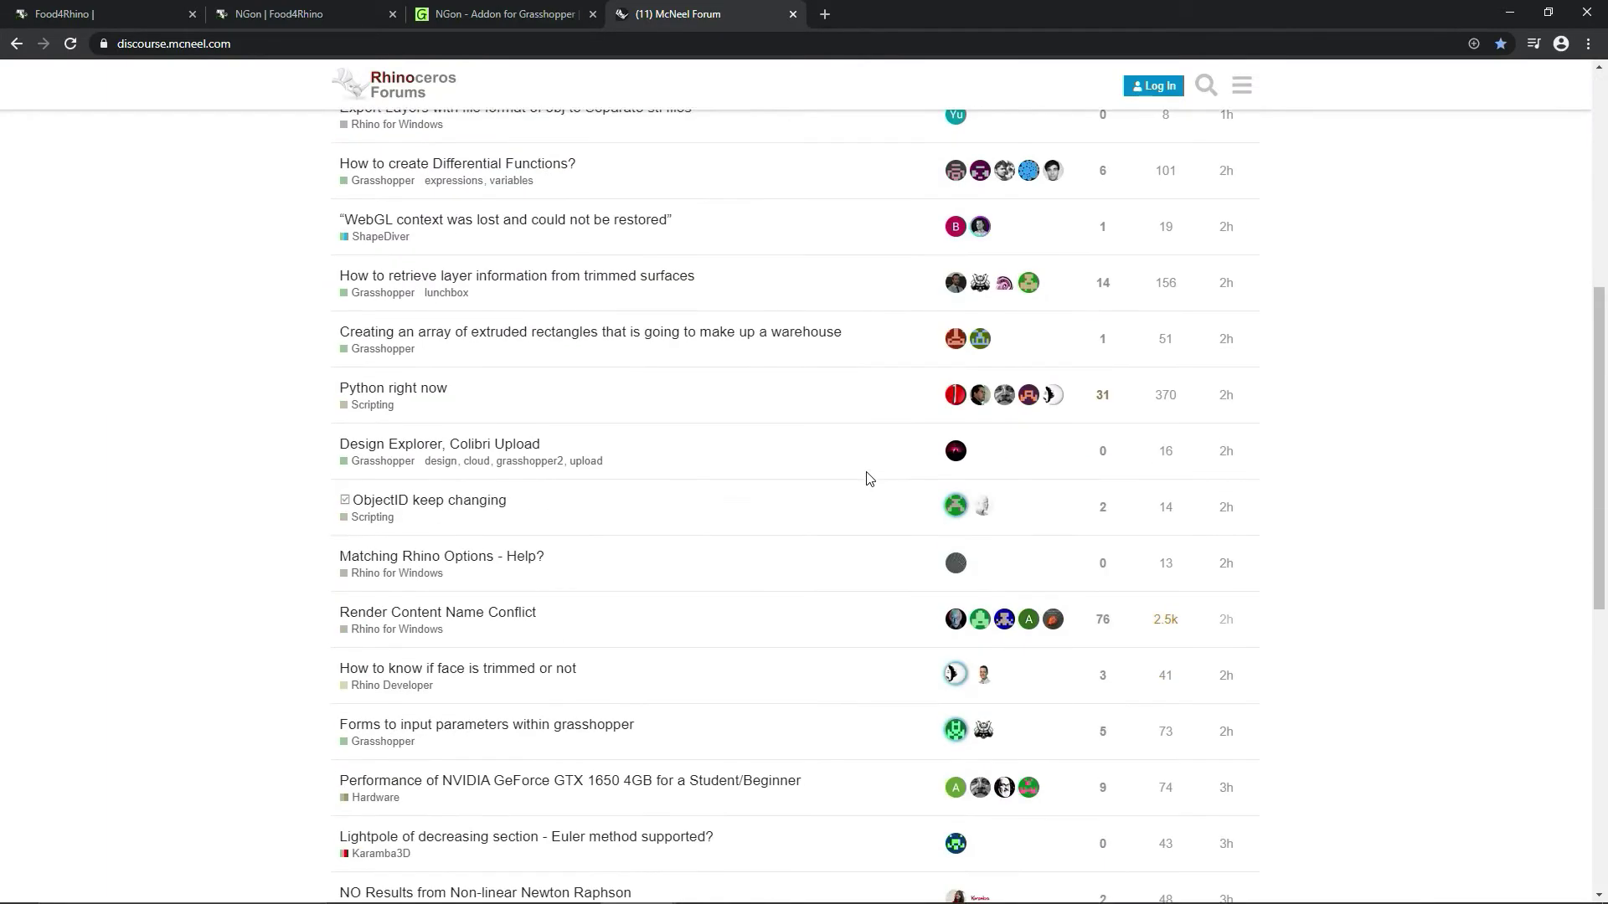
scroll(872, 430, "up", 3)
scroll(818, 602, "up", 5)
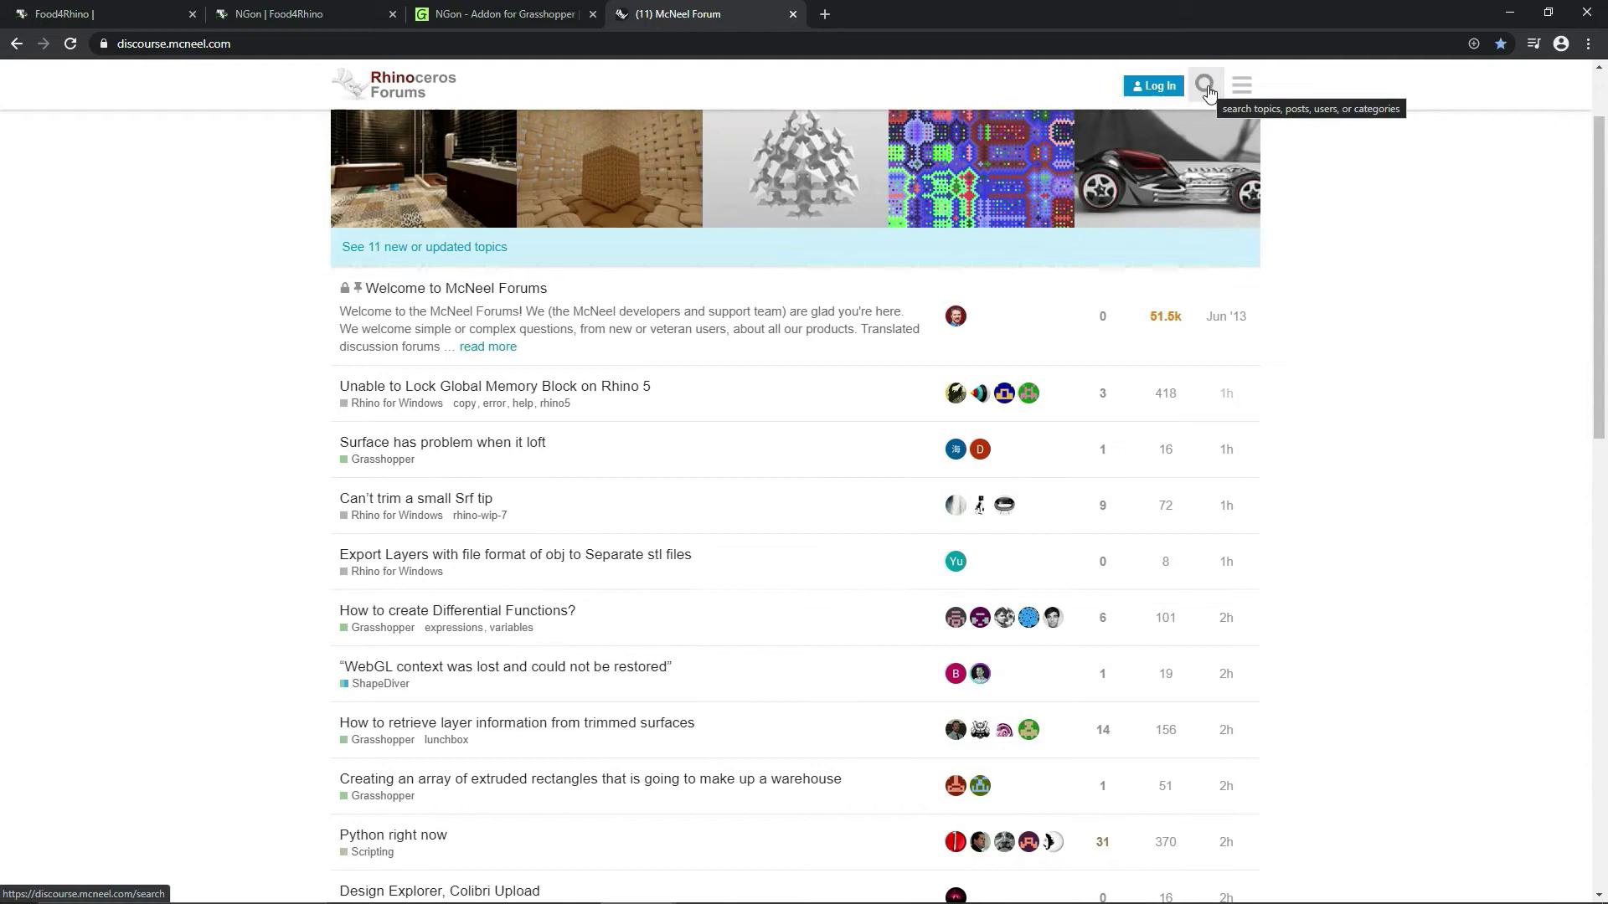
scroll(1168, 277, "up", 1)
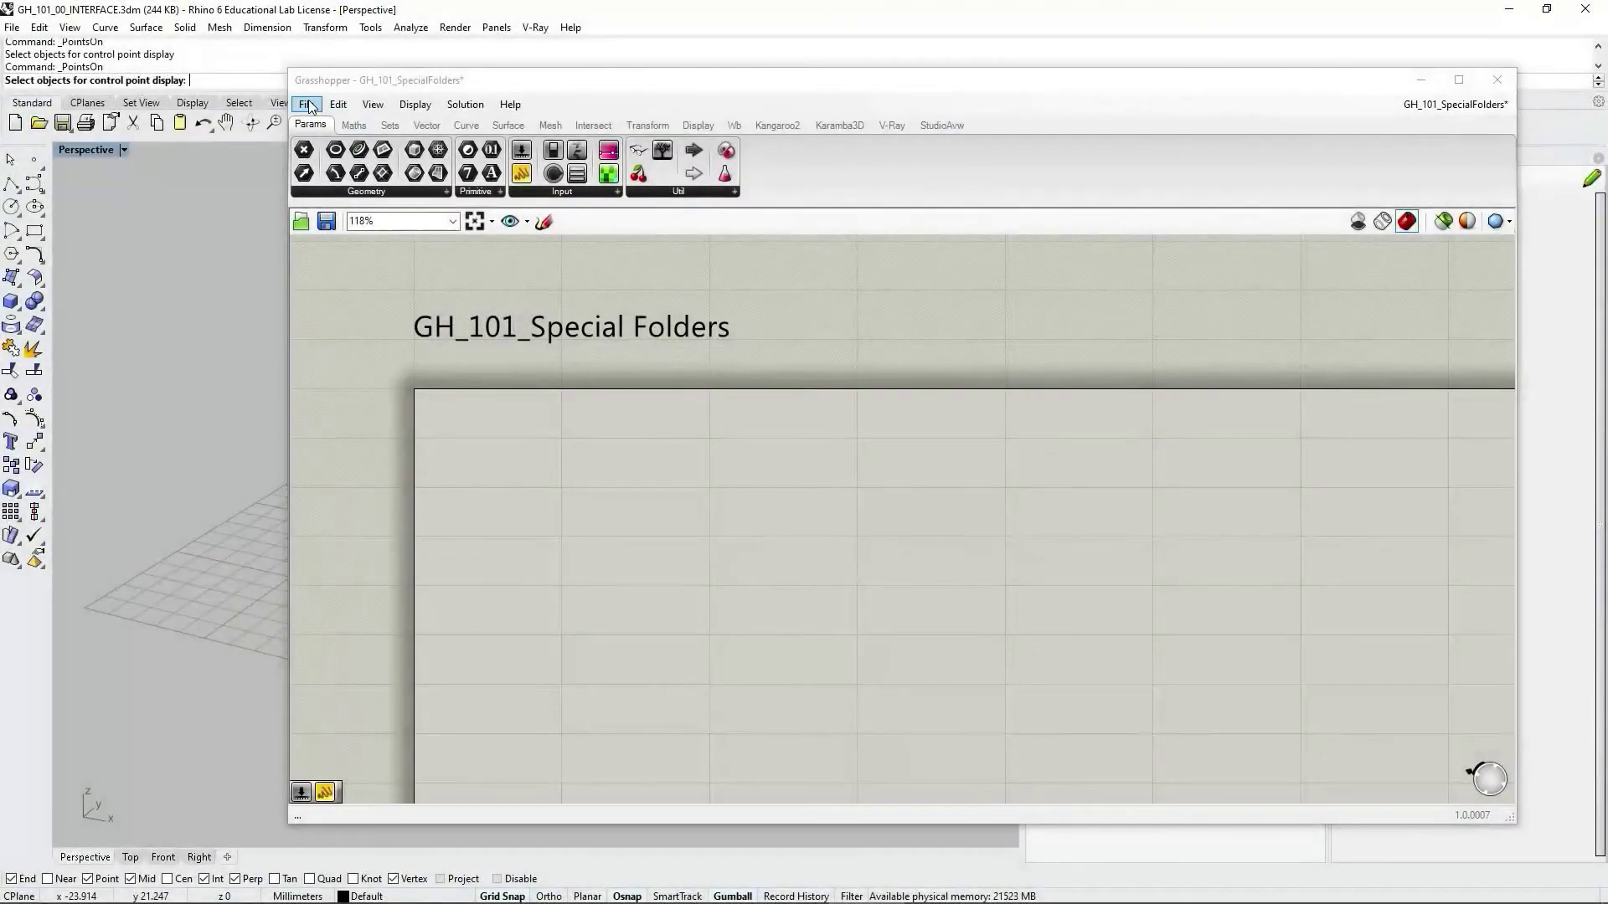
Step: Open the AutoSave folder from File > Special Folders
left_click(306, 106)
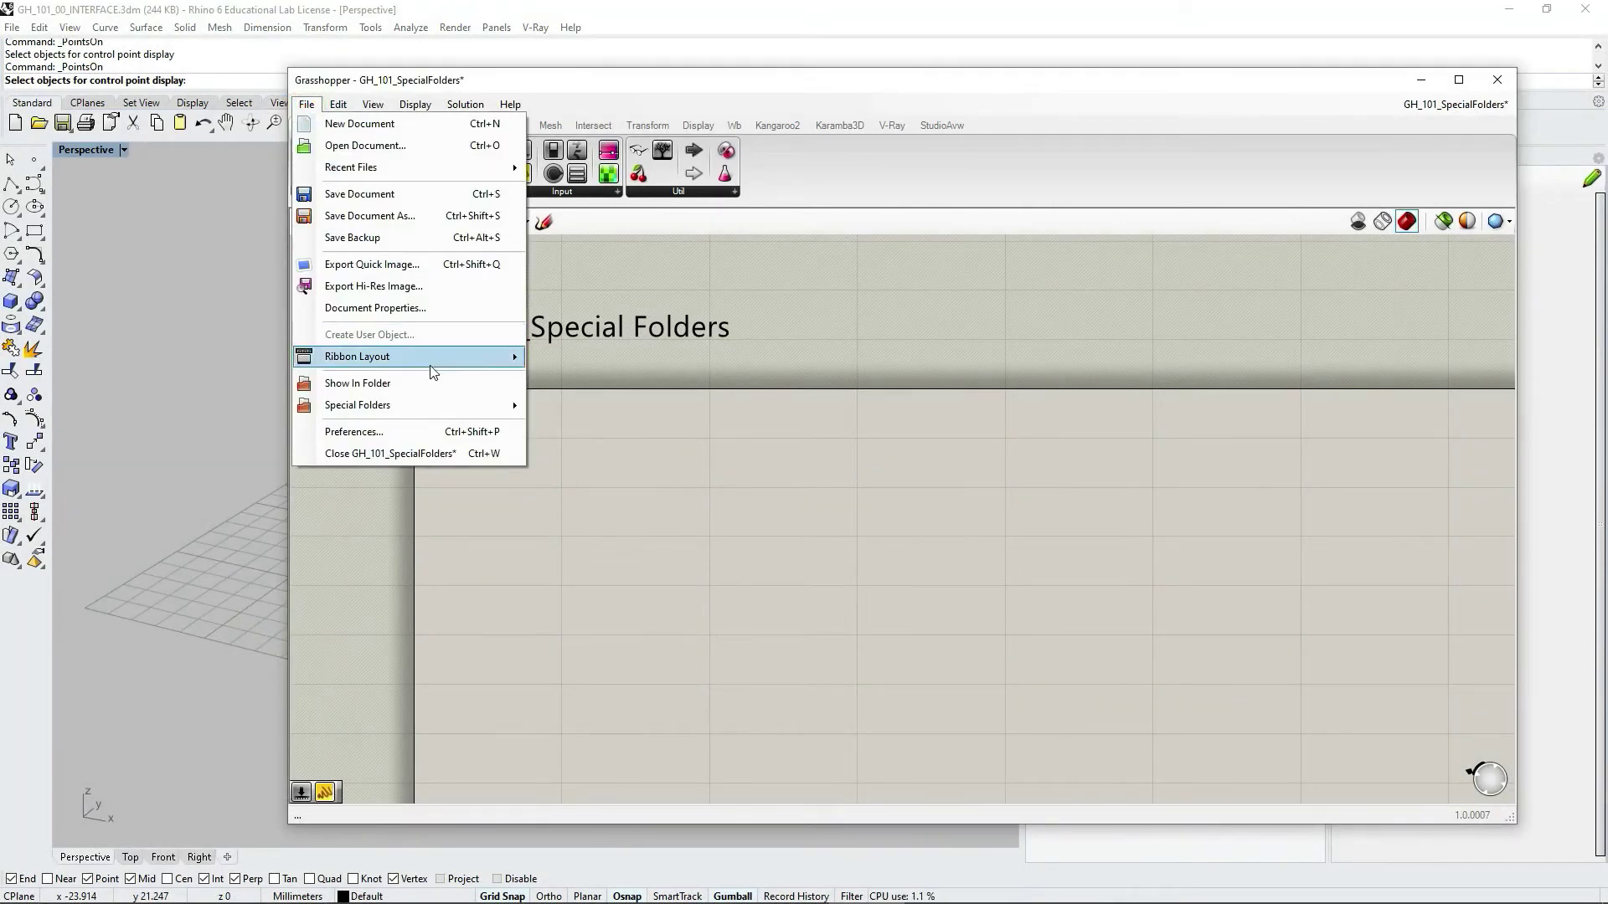
mouse_move(401, 406)
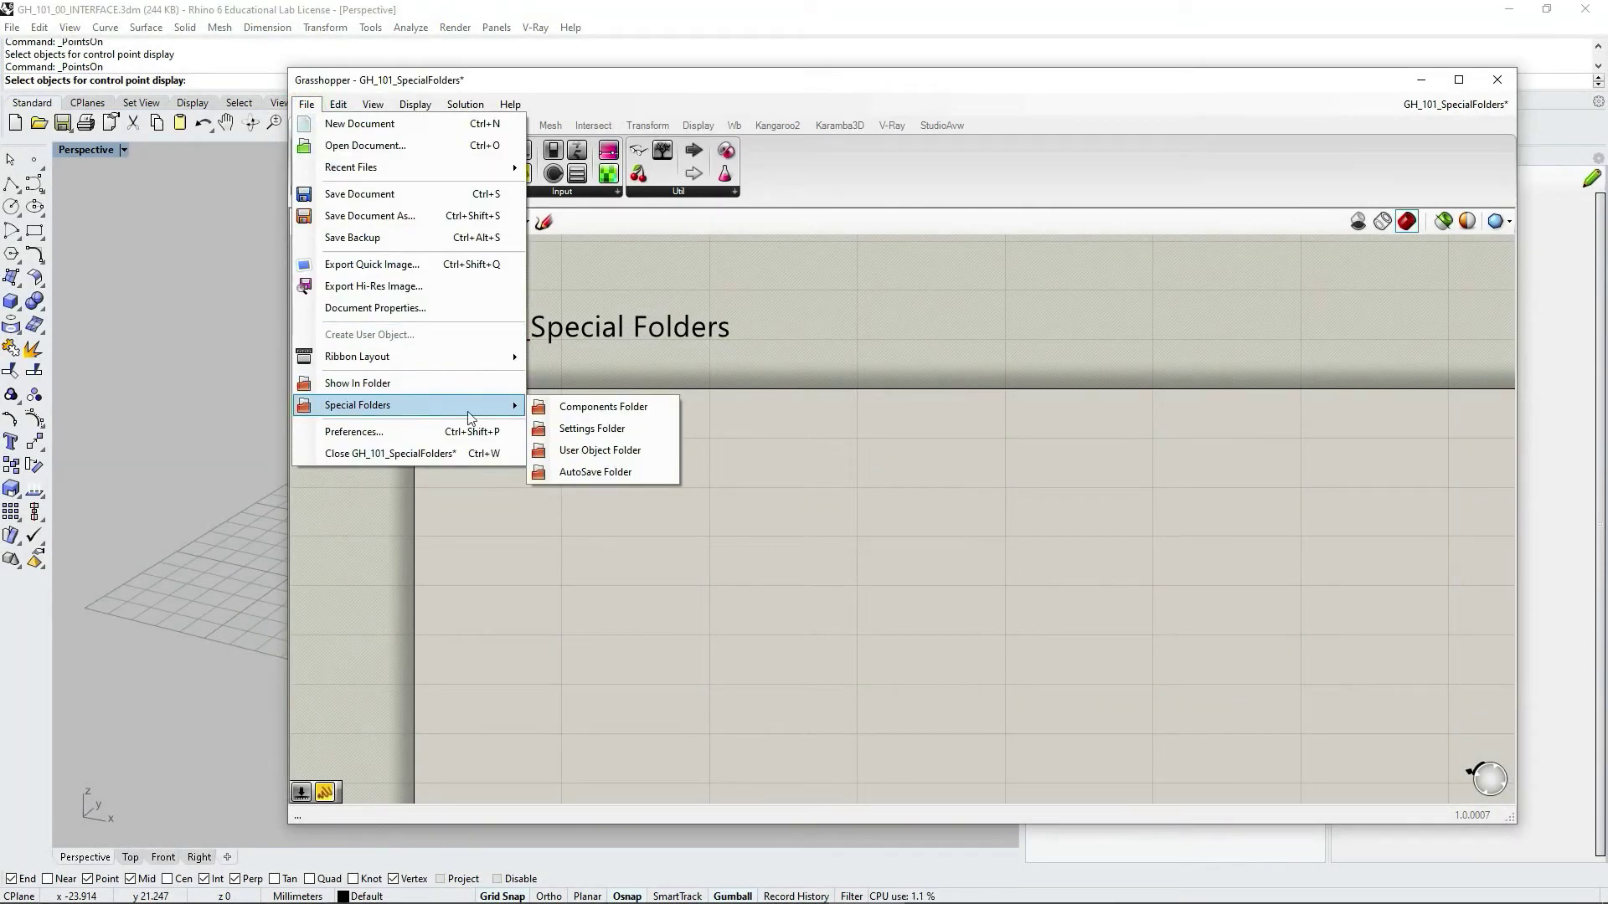
left_click(576, 475)
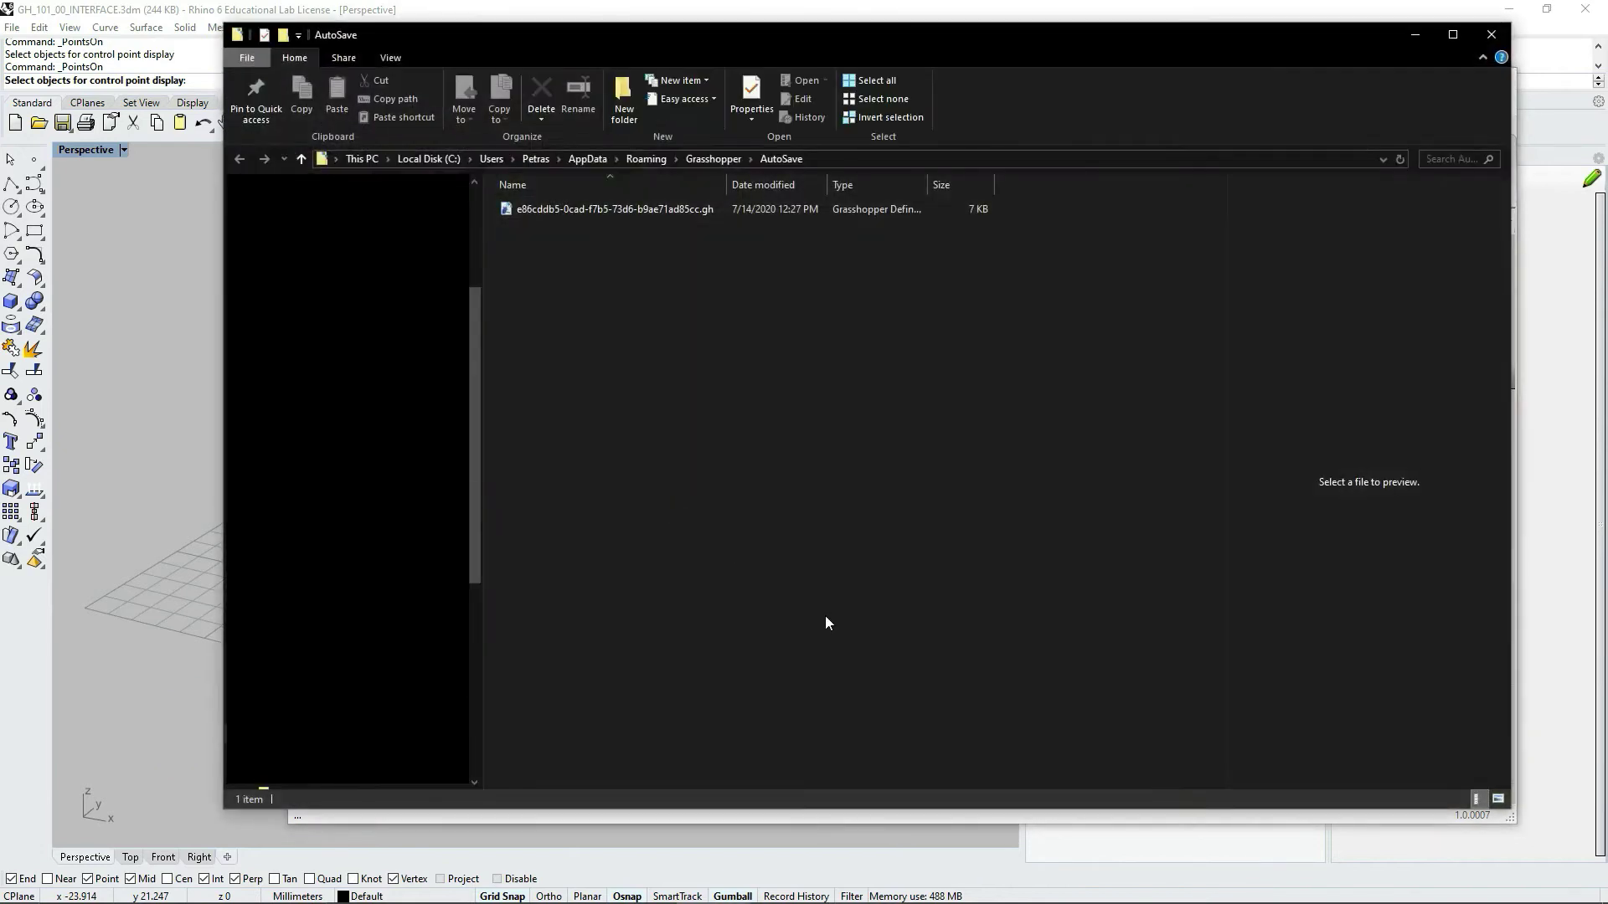
Step: Select the autosave .gh file, then close the AutoSave folder window
left_click(613, 214)
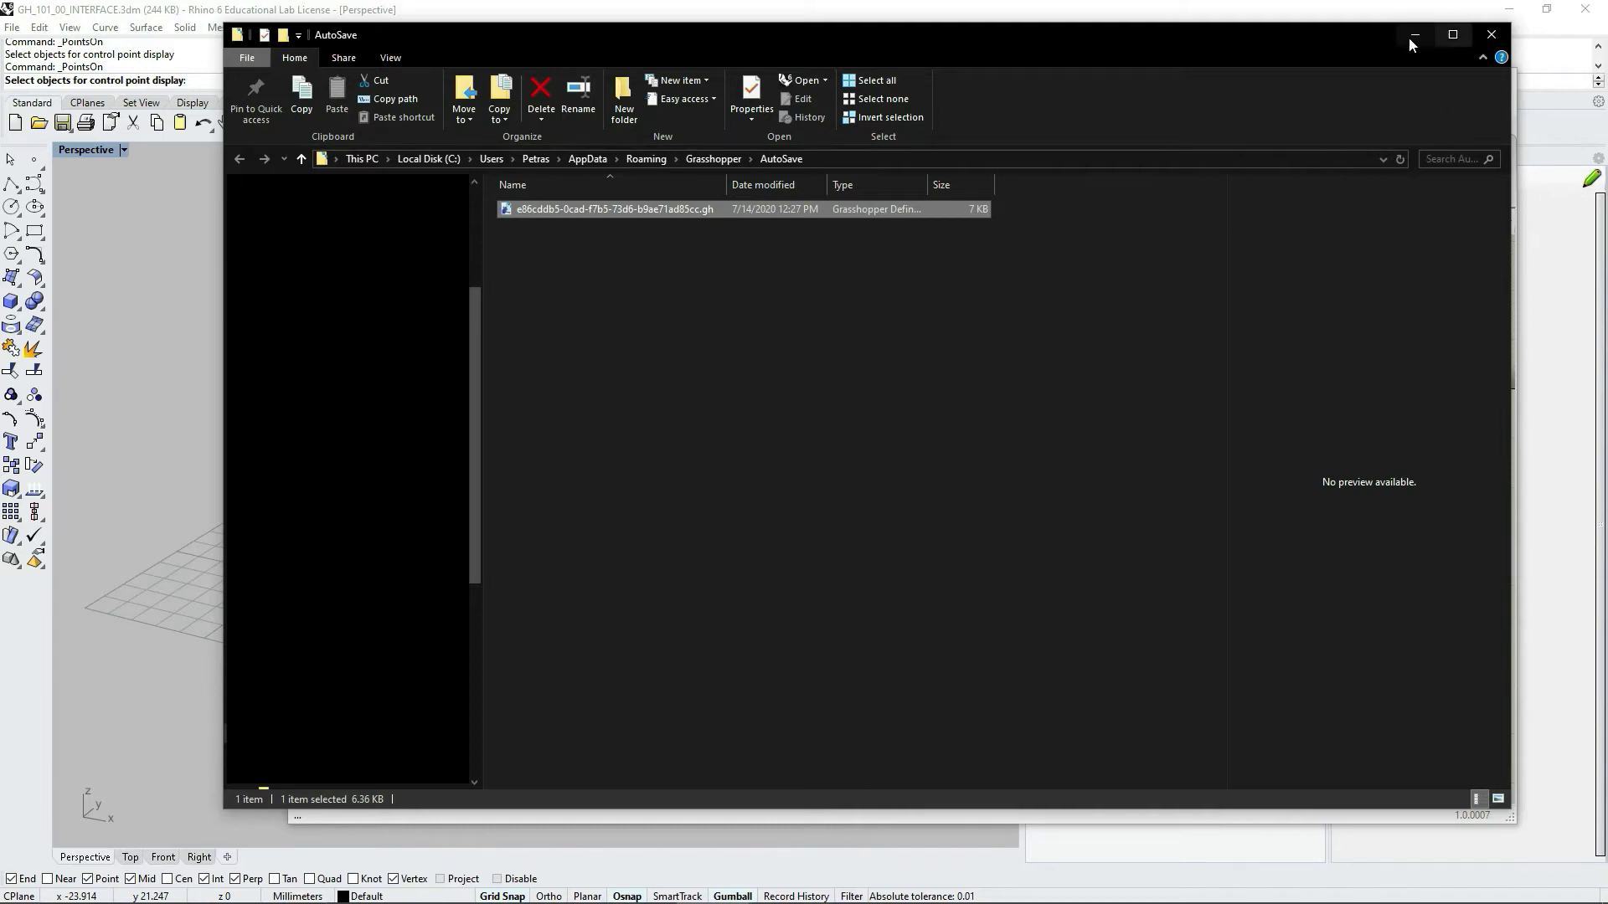
left_click(1491, 34)
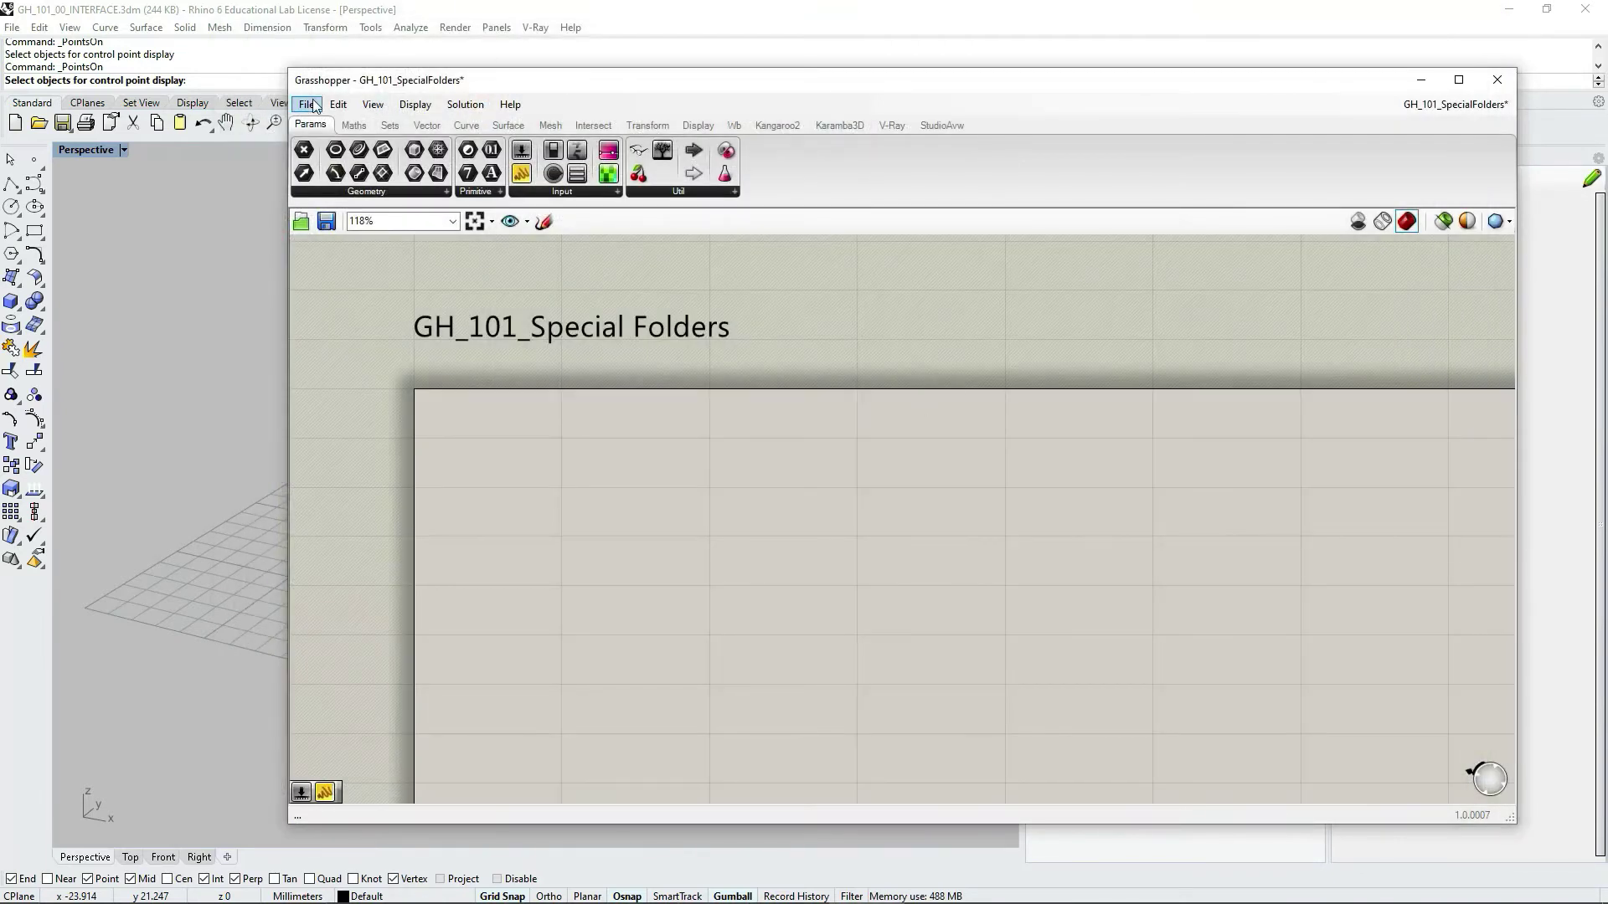
left_click(311, 105)
left_click(373, 435)
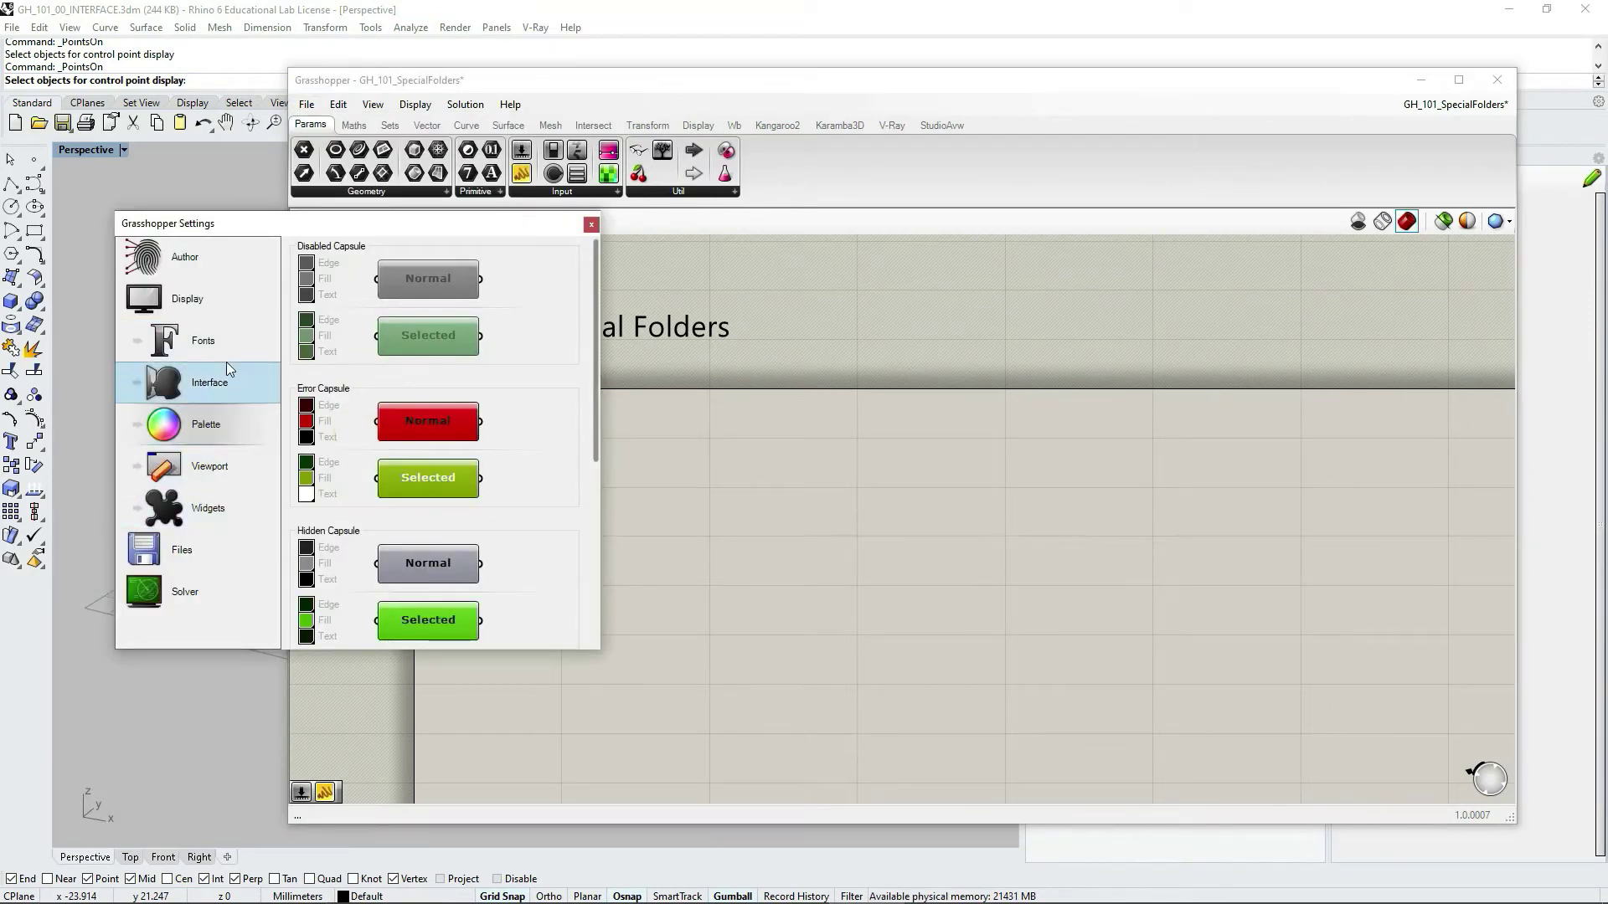
left_click(178, 559)
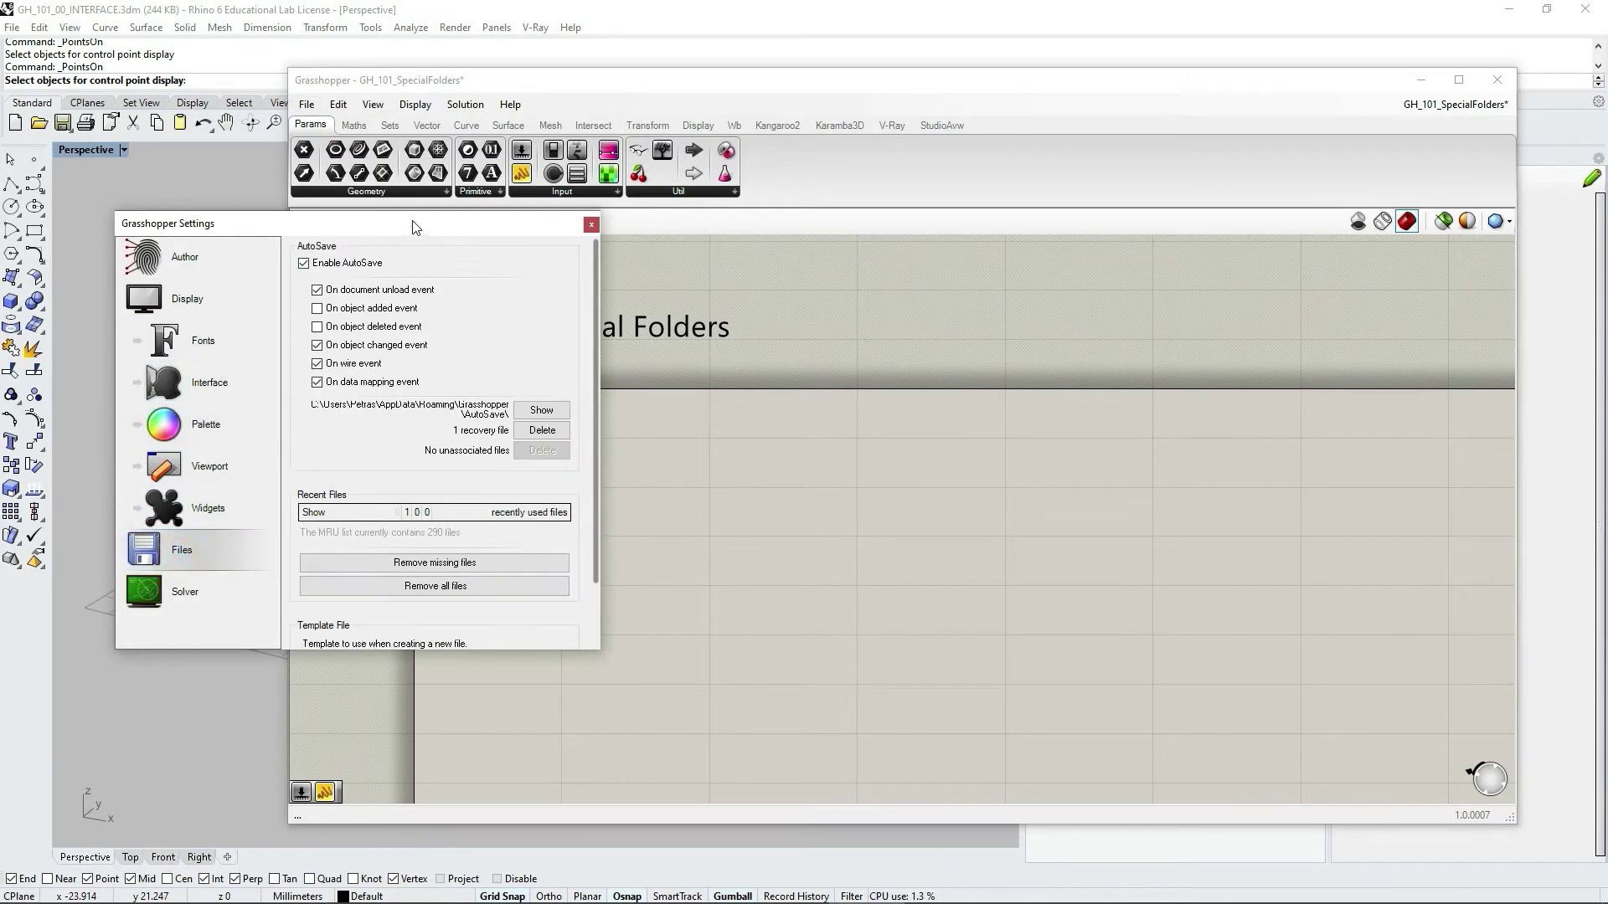
left_click_drag(413, 226, 523, 137)
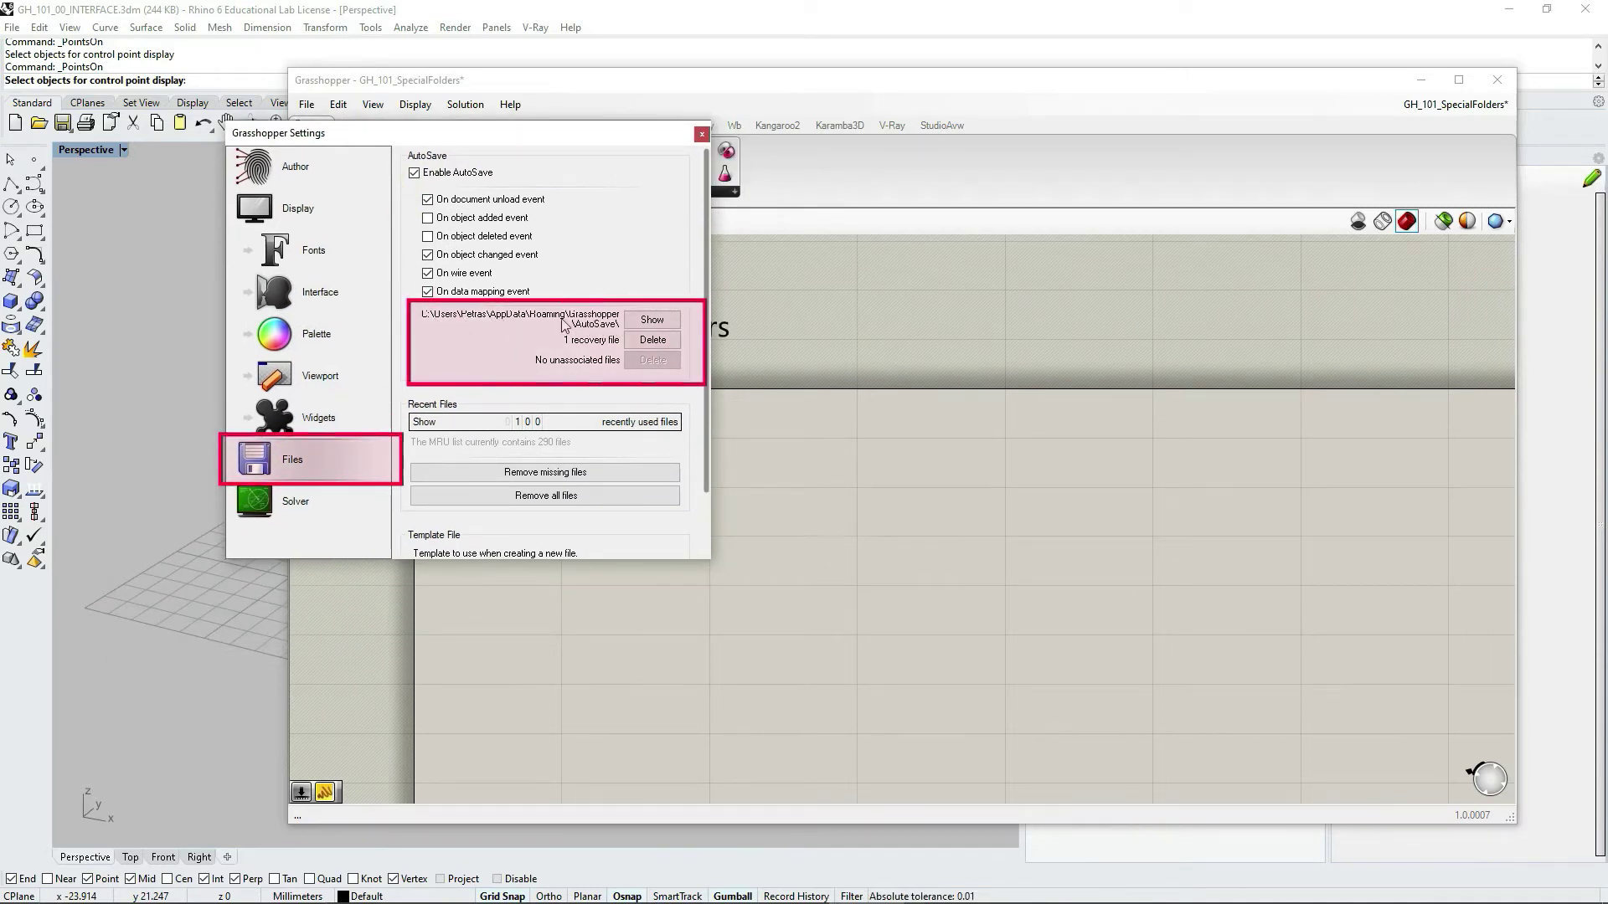
left_click(701, 134)
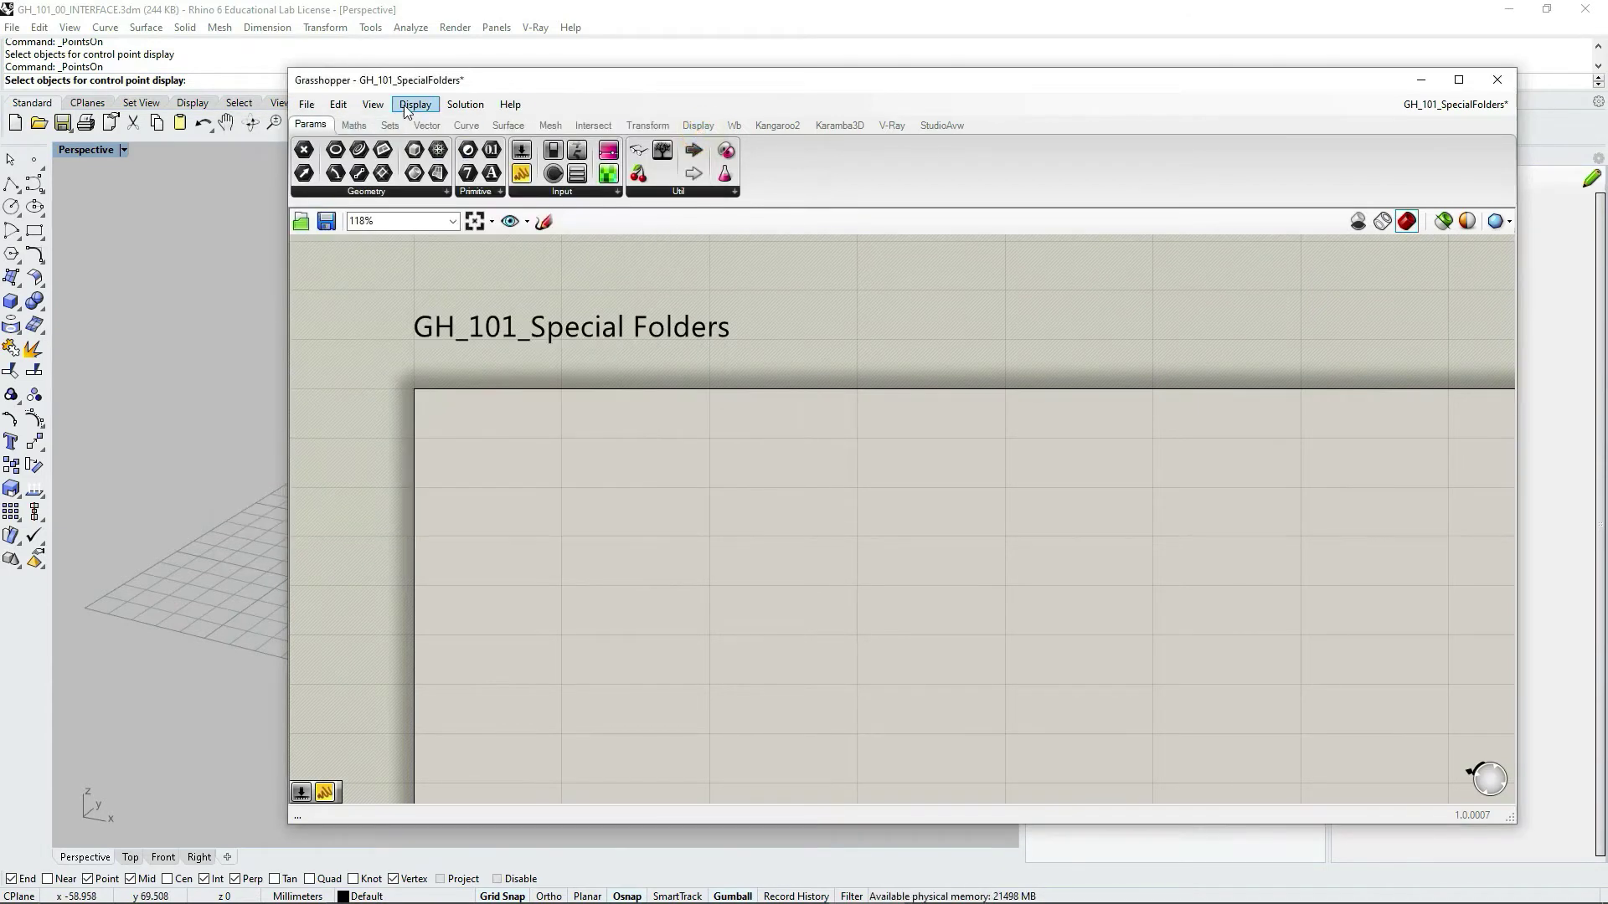
left_click(307, 104)
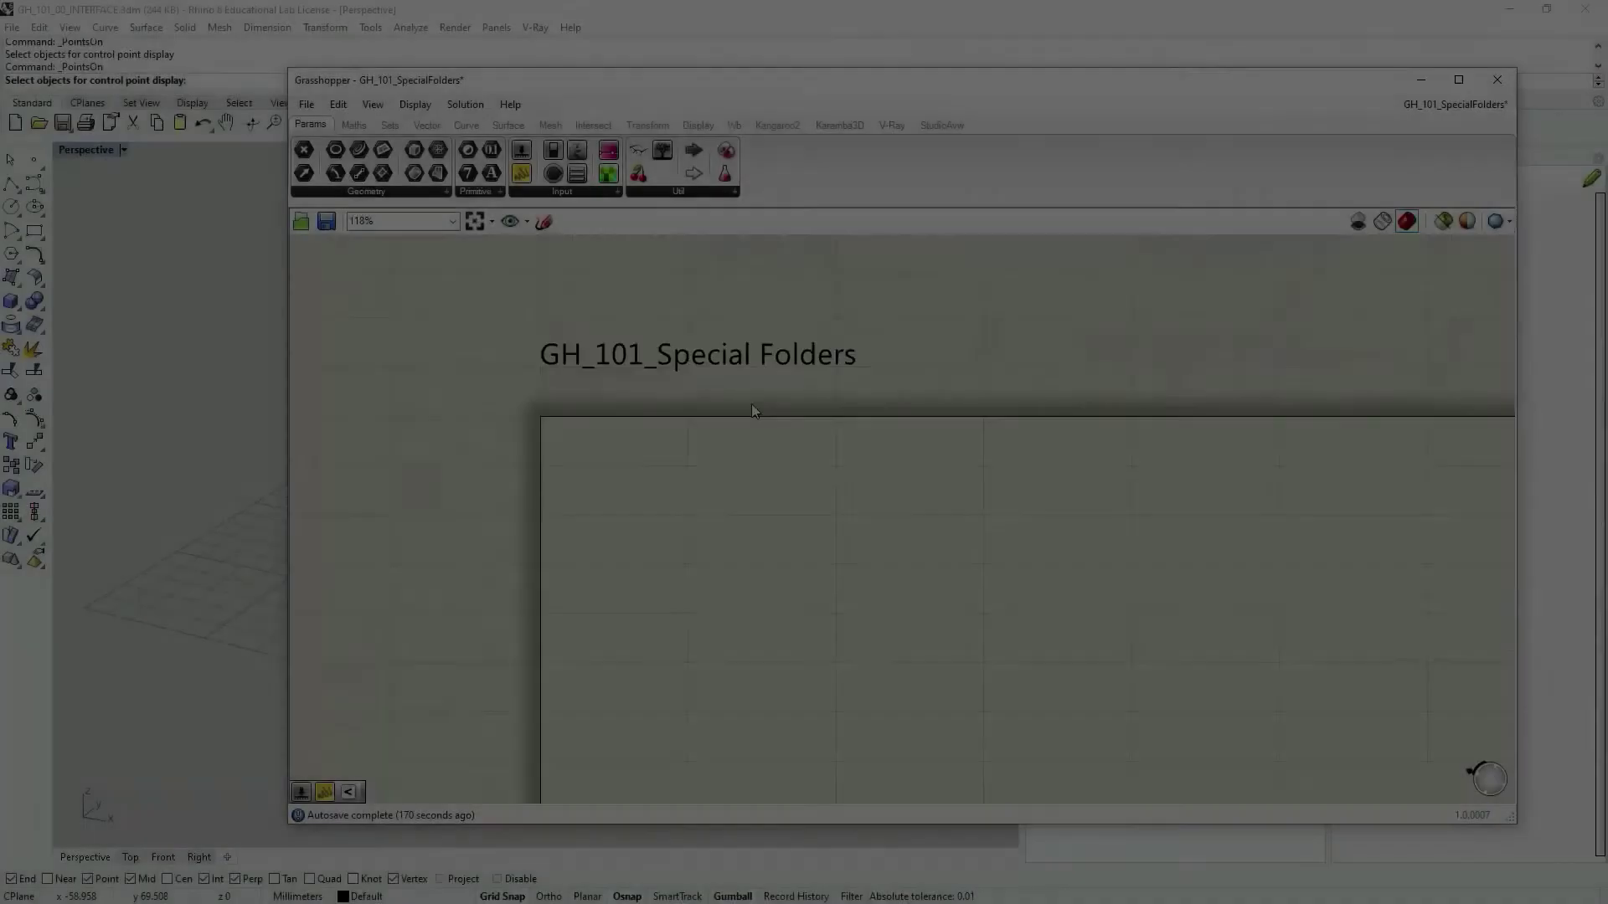
scroll(695, 377, "up", 1)
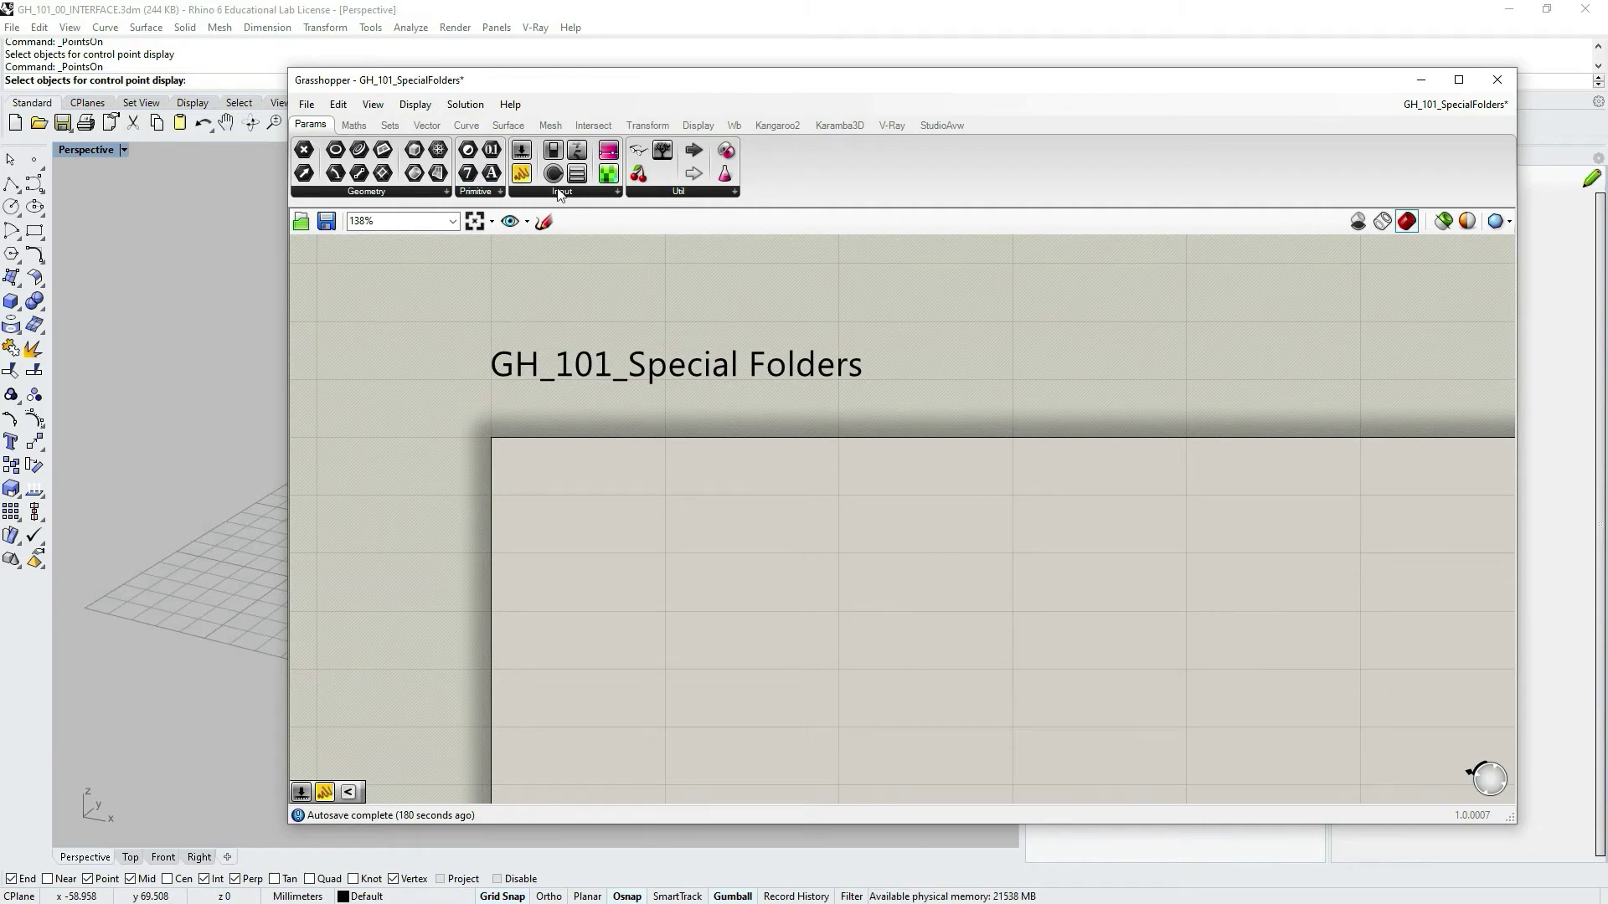
Step: Place a number slider, open its settings, and name it 'Even Integers'
left_click_drag(520, 154, 651, 563)
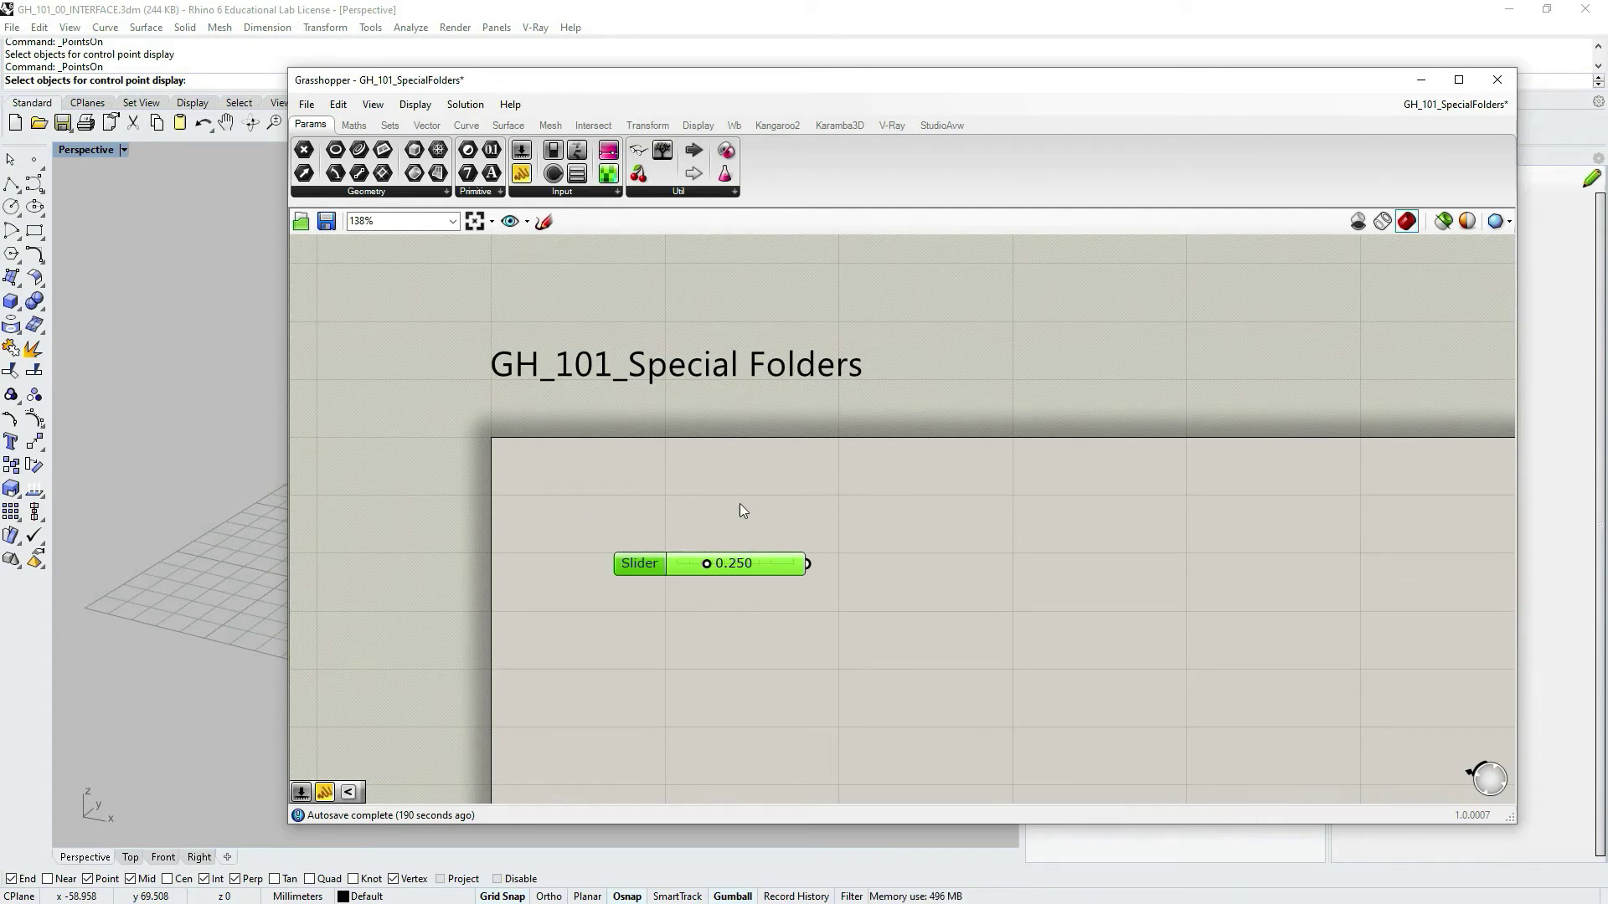
double_click(640, 568)
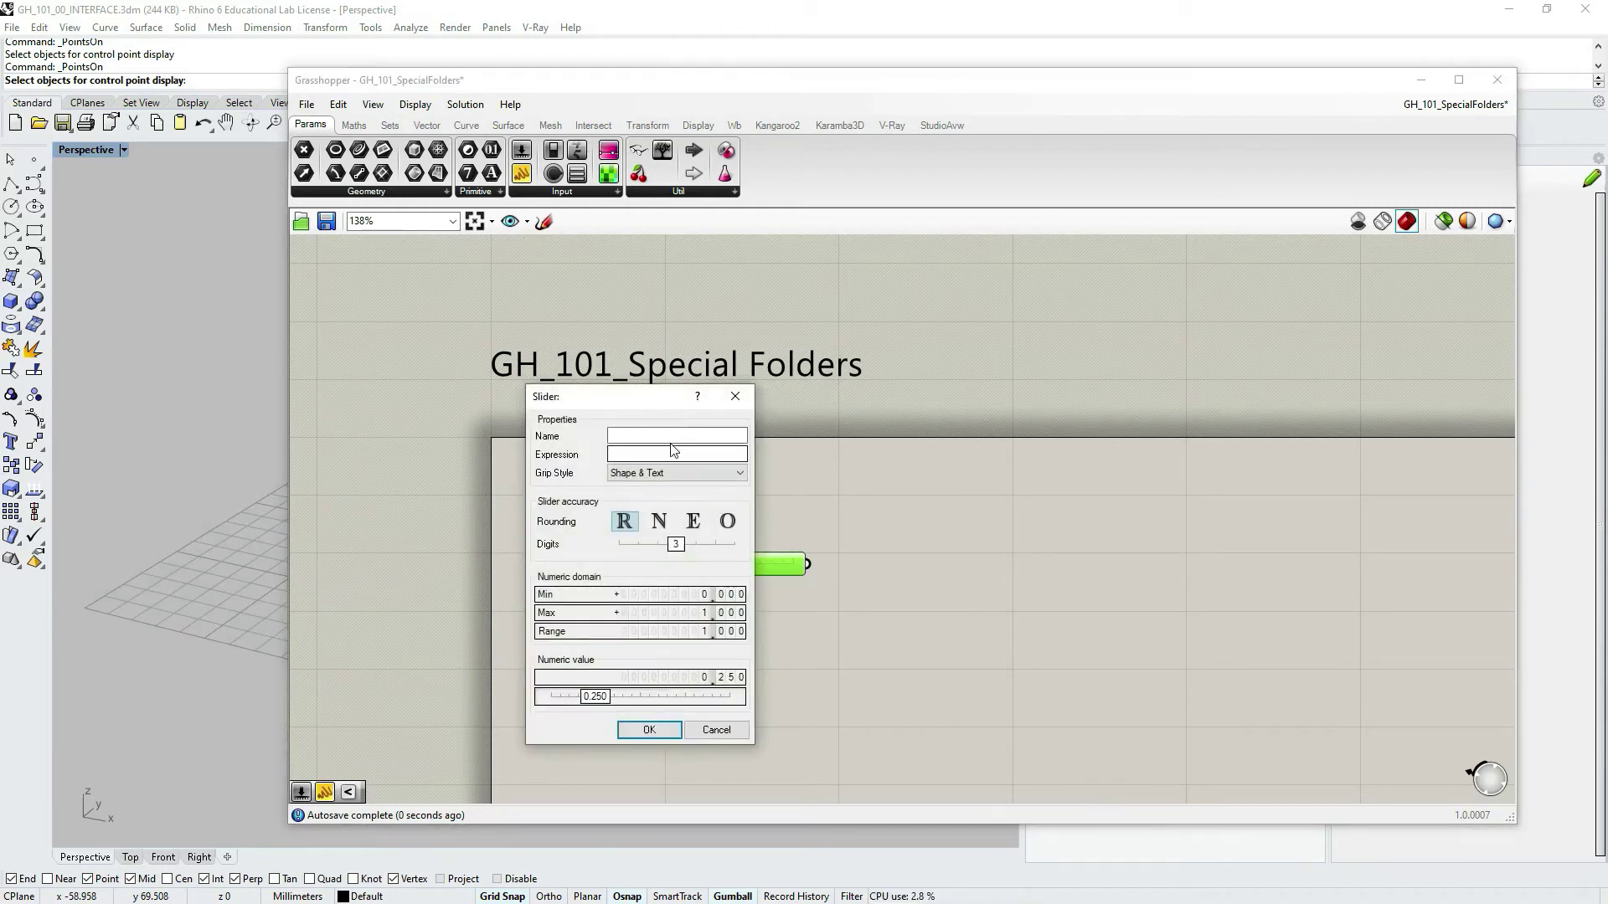
left_click_drag(638, 400, 687, 375)
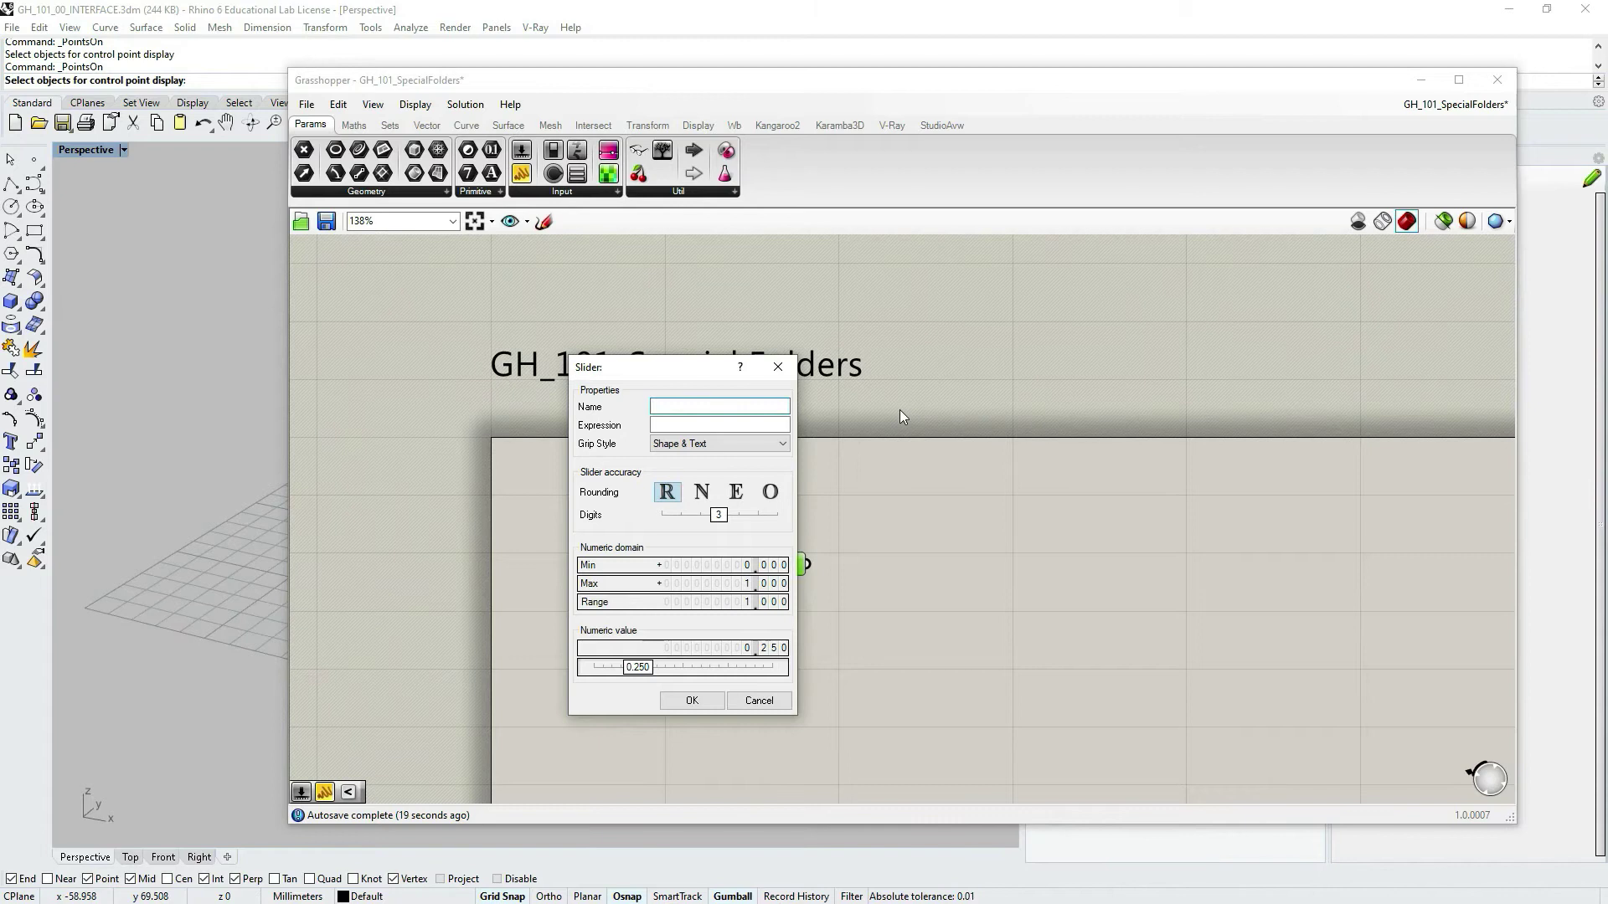
type("Even Integers")
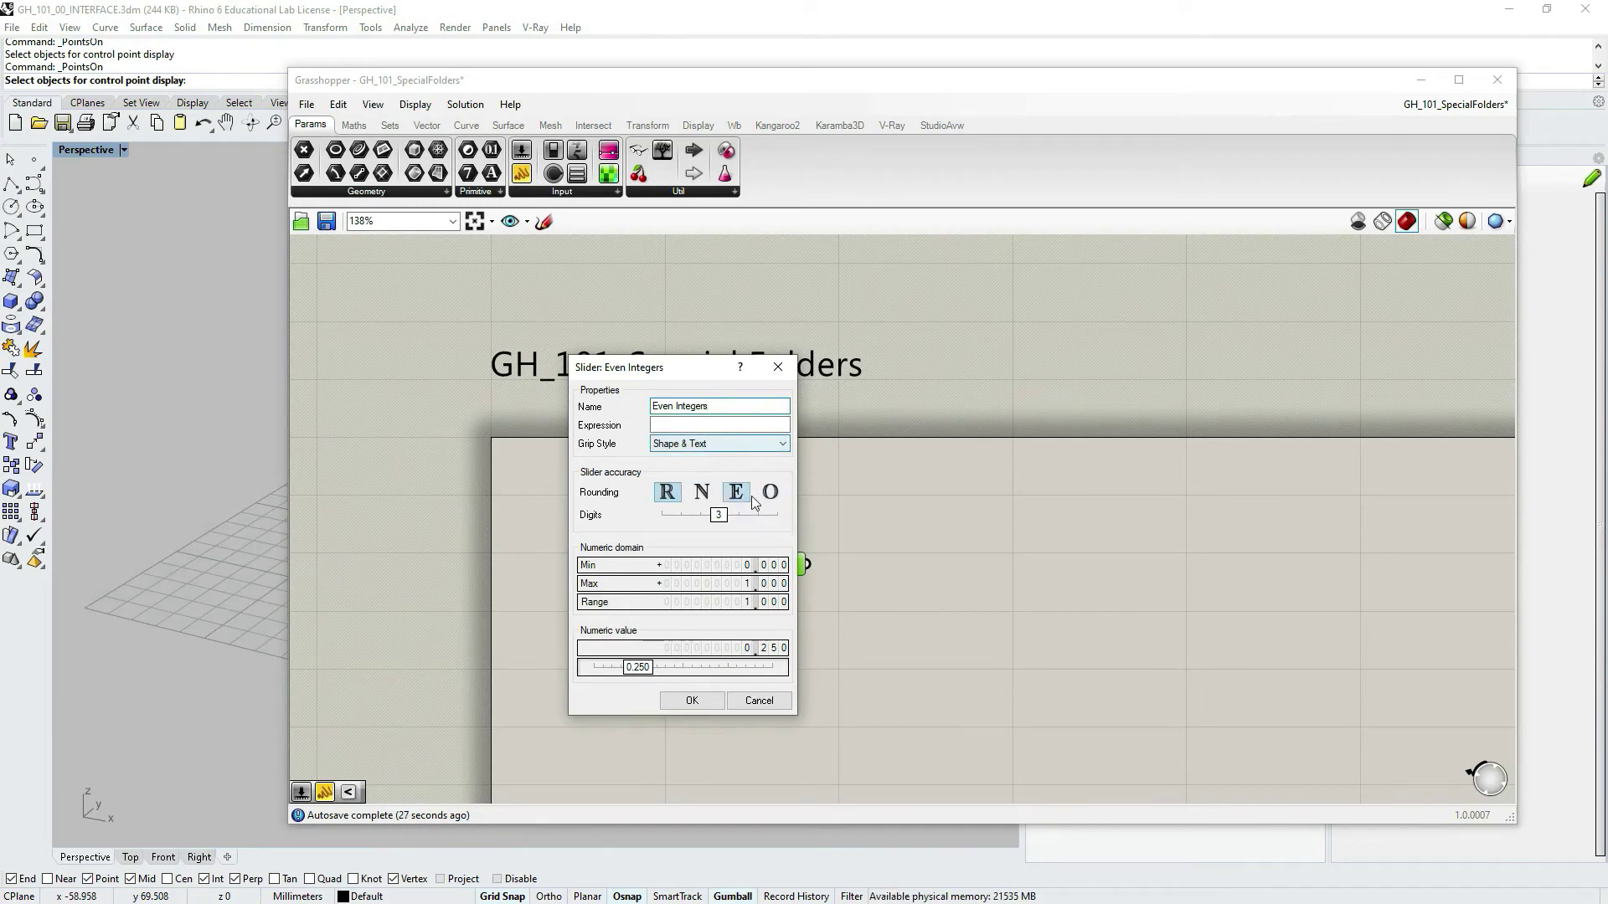
Step: Give the slider Even rounding and the Box & Text grip style
left_click(737, 495)
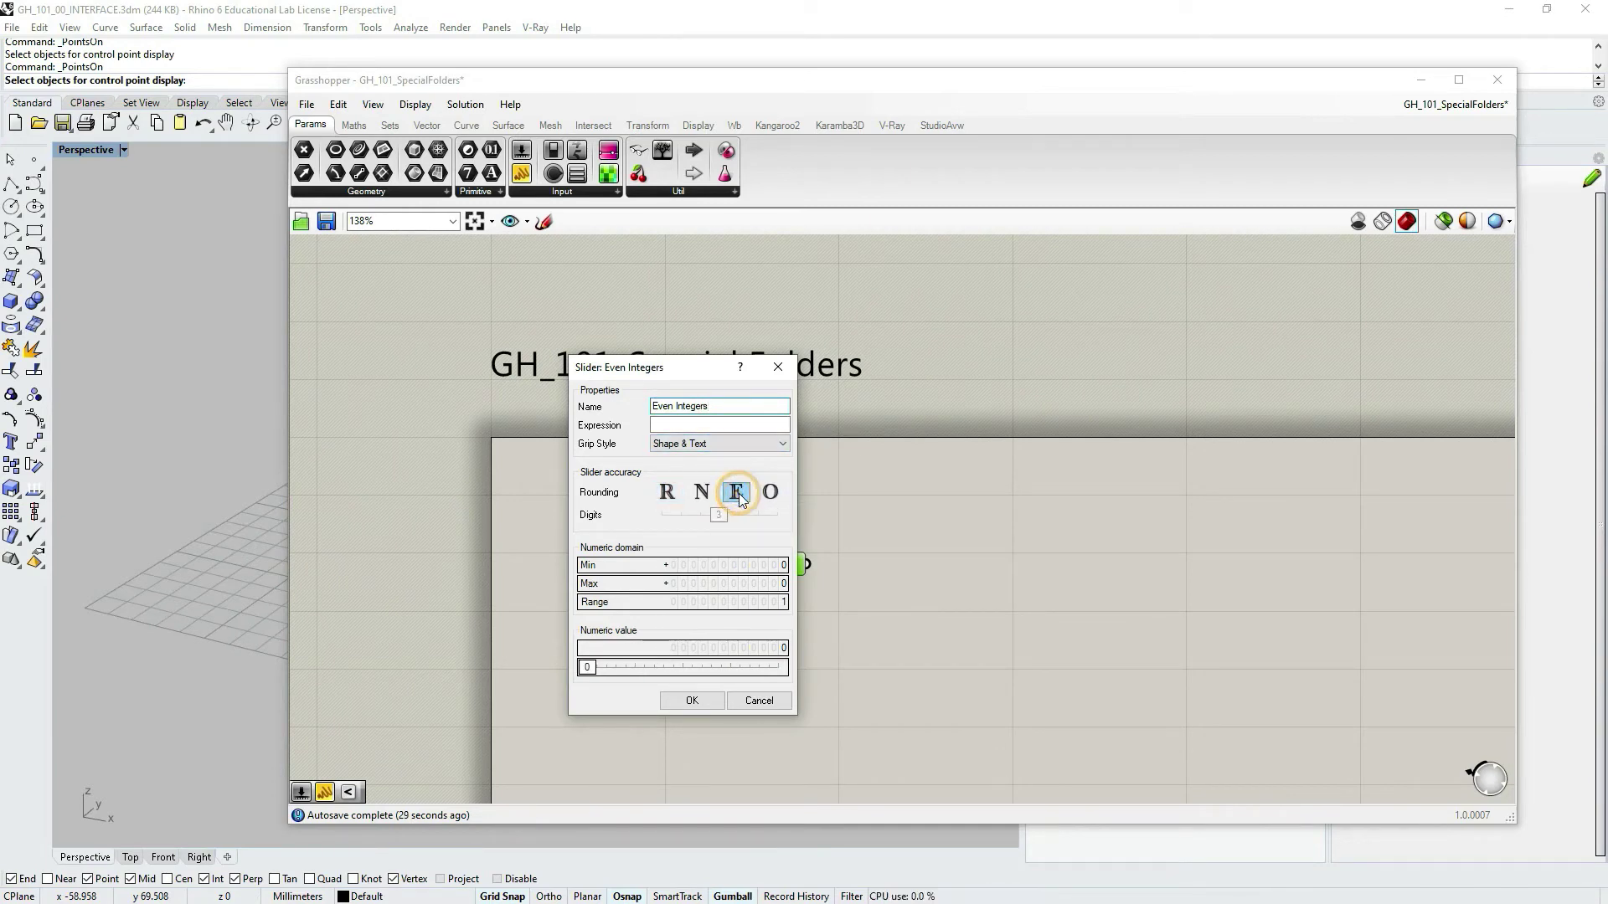
left_click(711, 444)
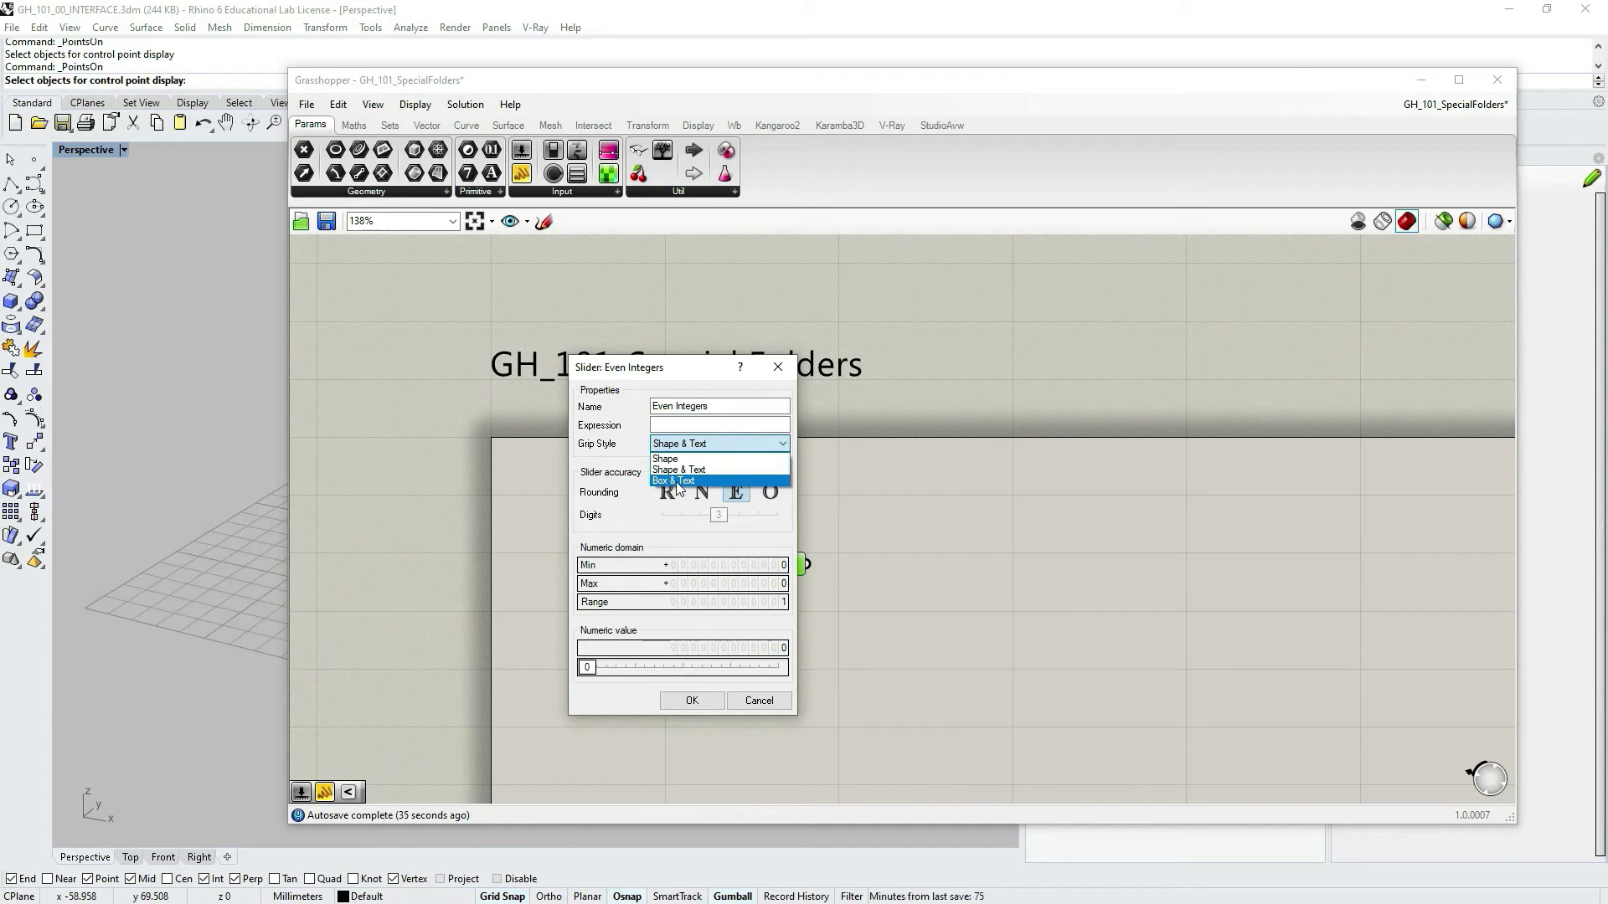
left_click(662, 482)
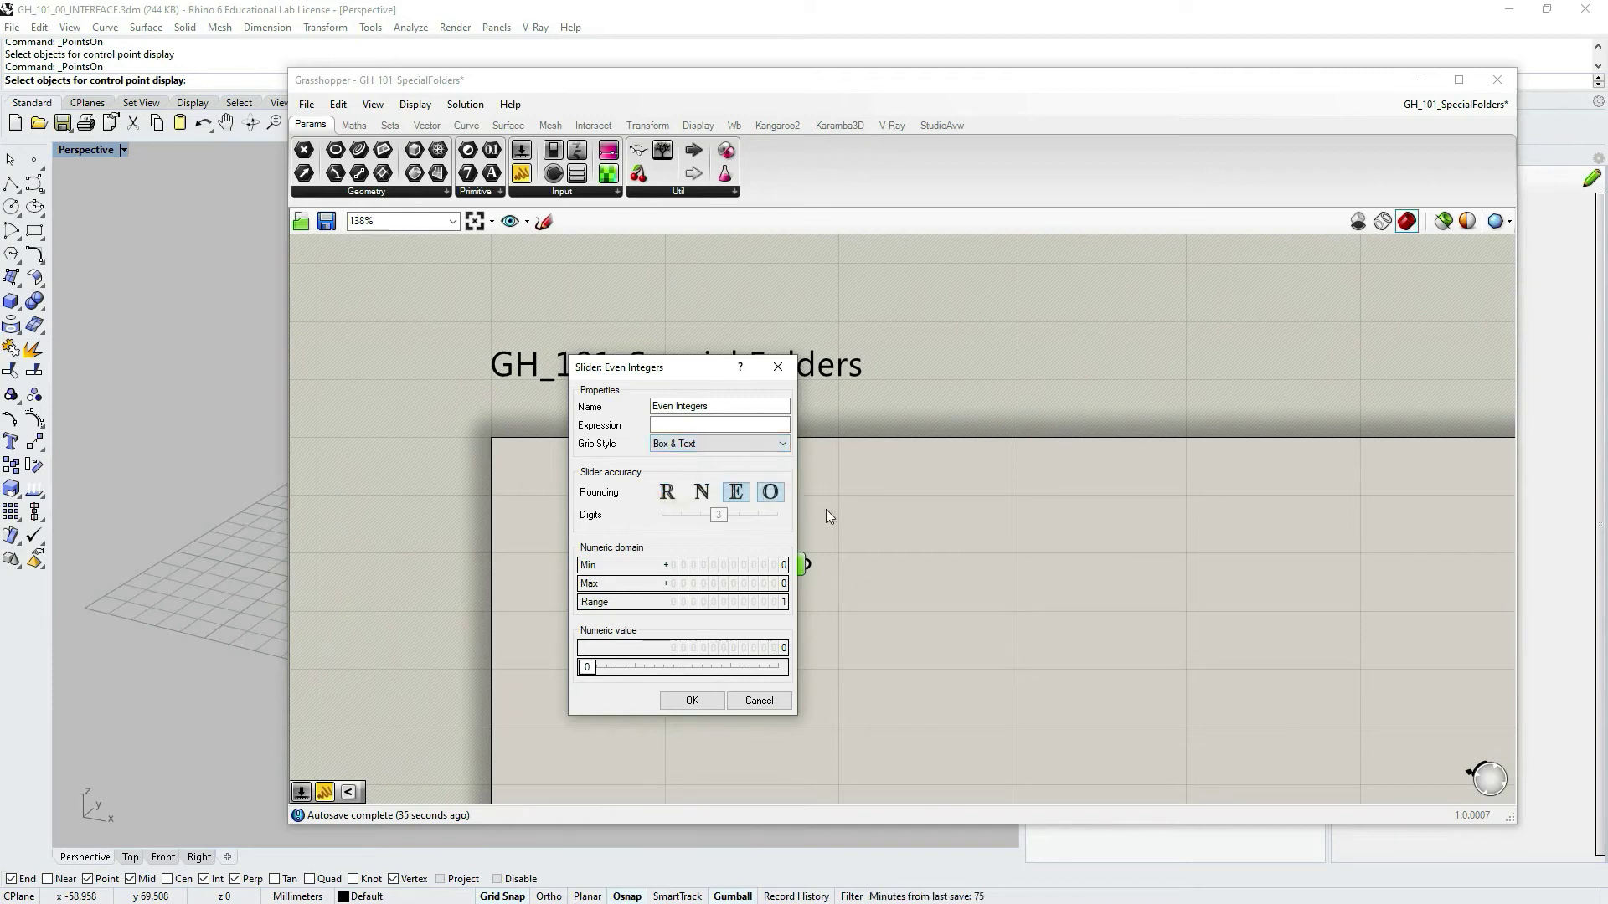
Step: Set the slider domain Min to -10 and Max to 10, then move the dialog aside
double_click(772, 564)
type("-10")
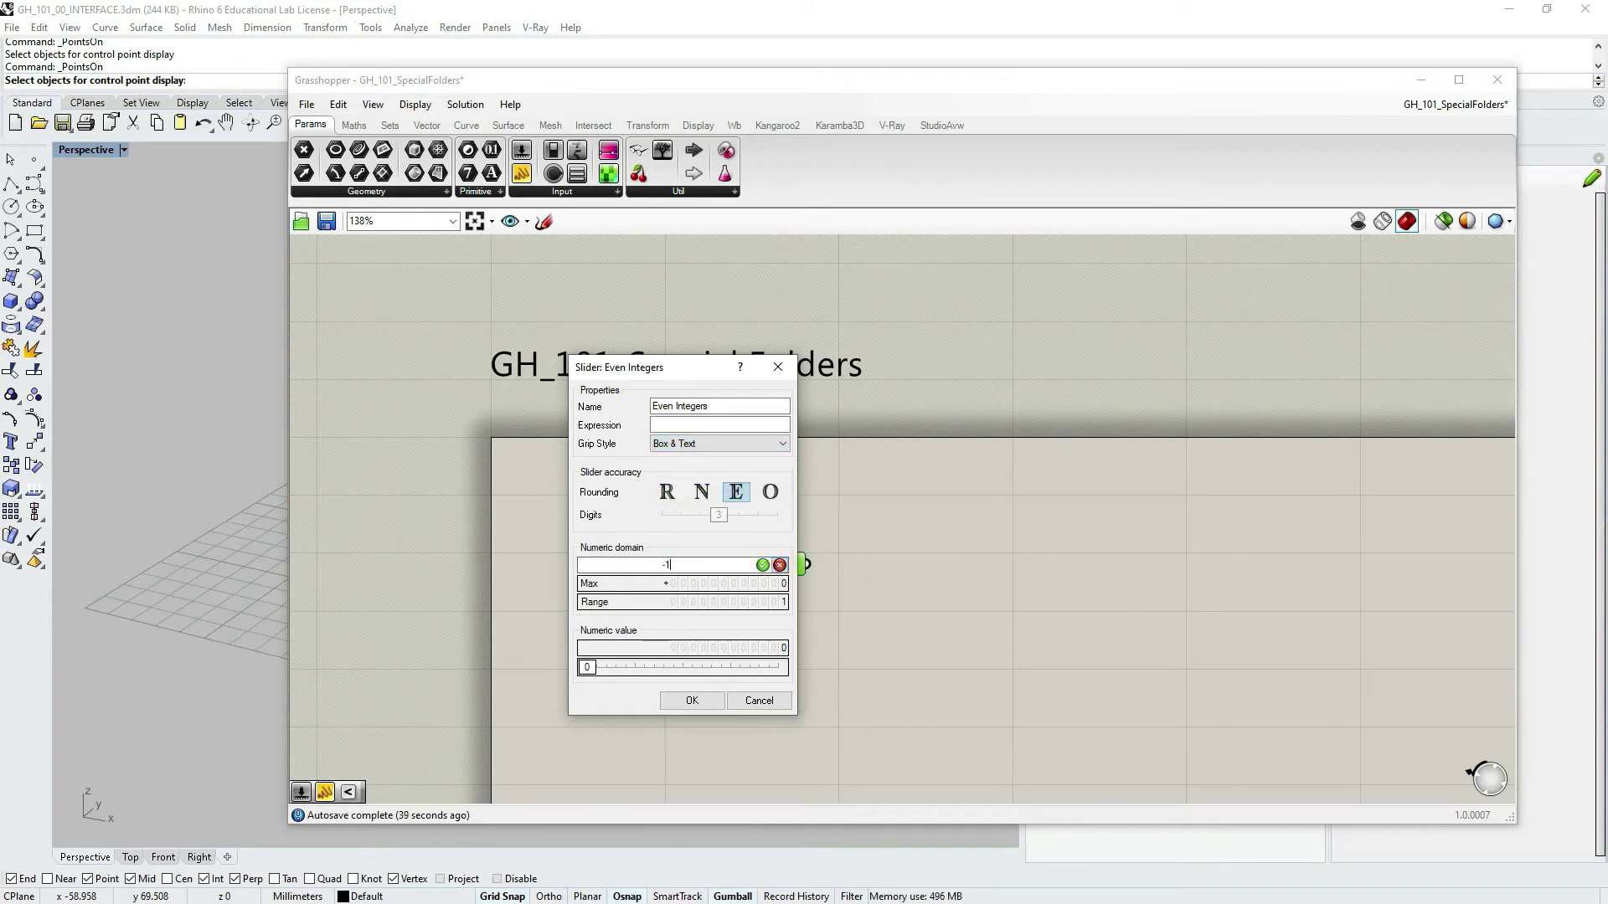
left_click(762, 566)
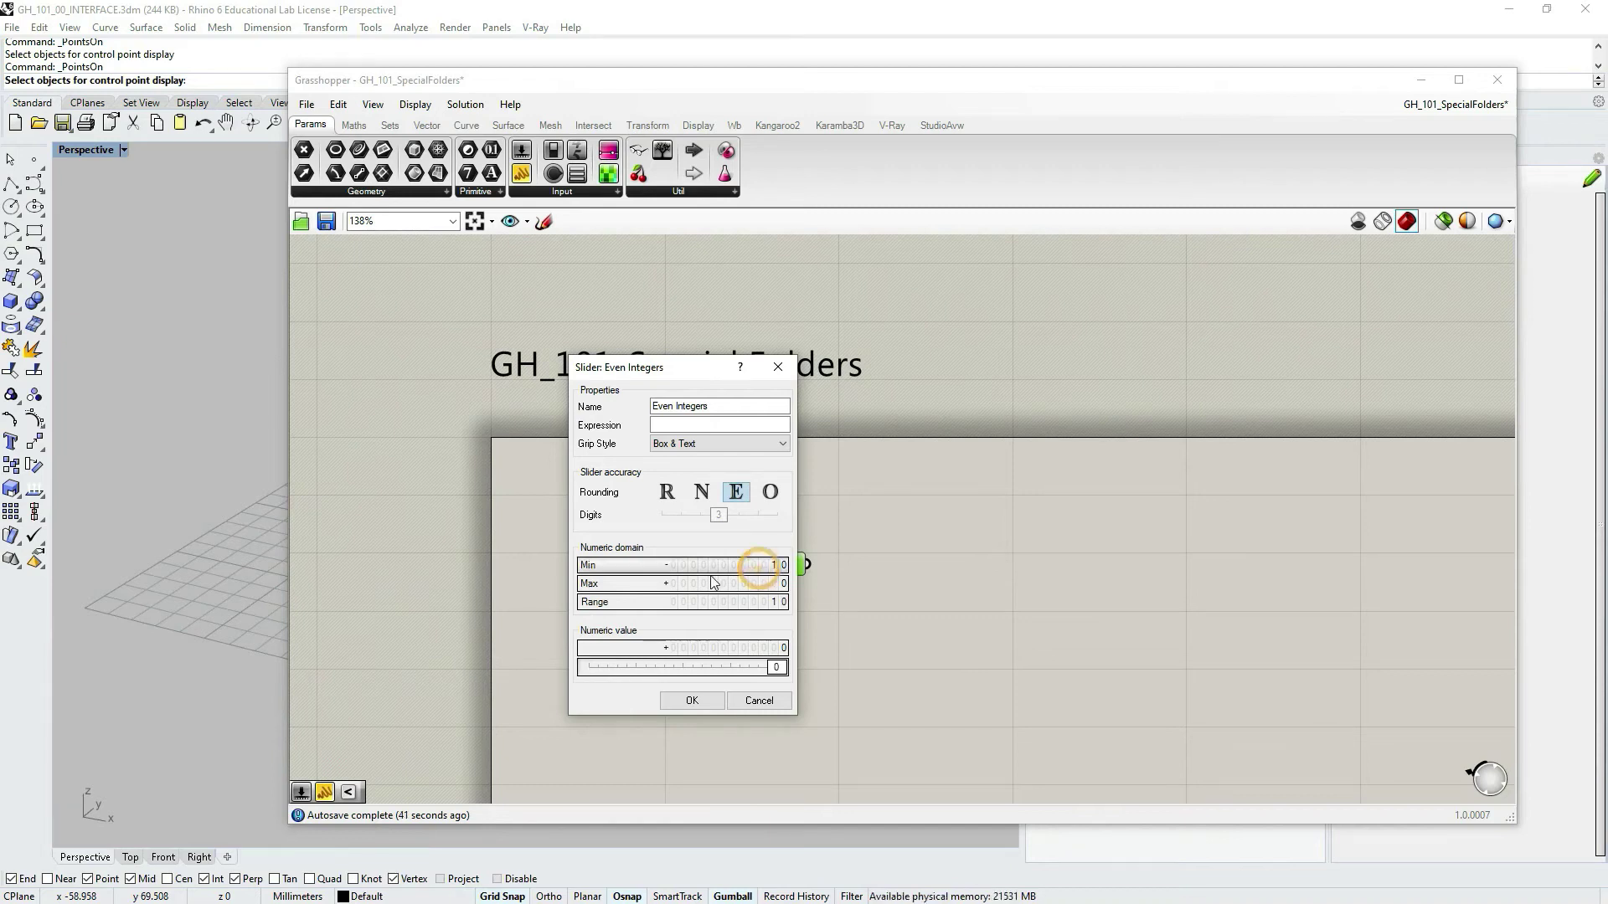
left_click(770, 585)
type("10")
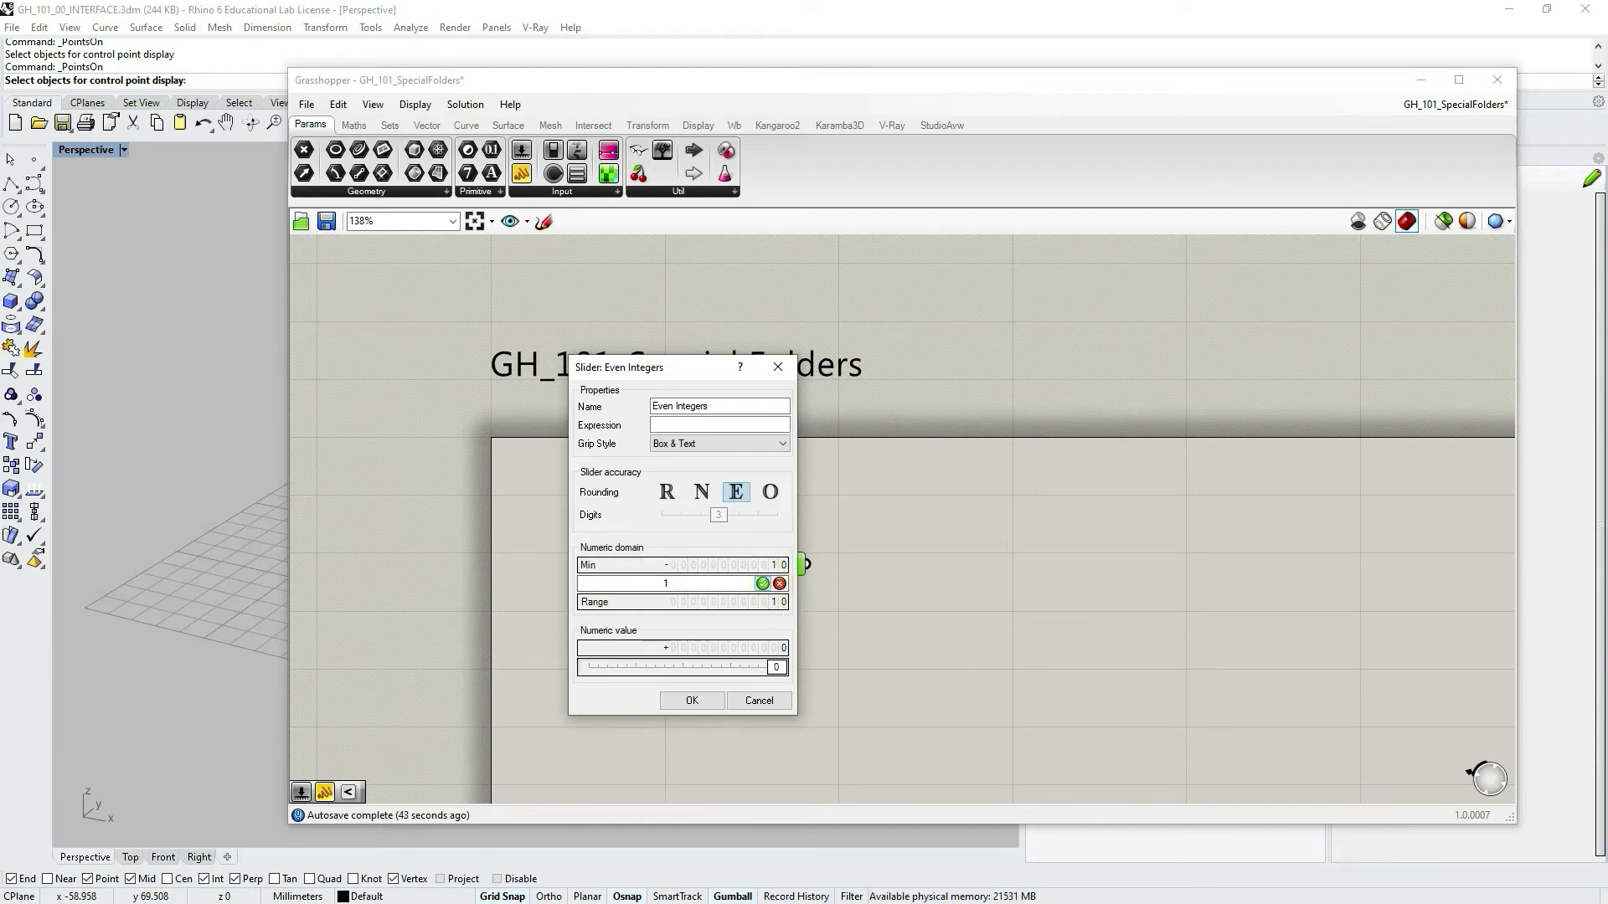
left_click(762, 584)
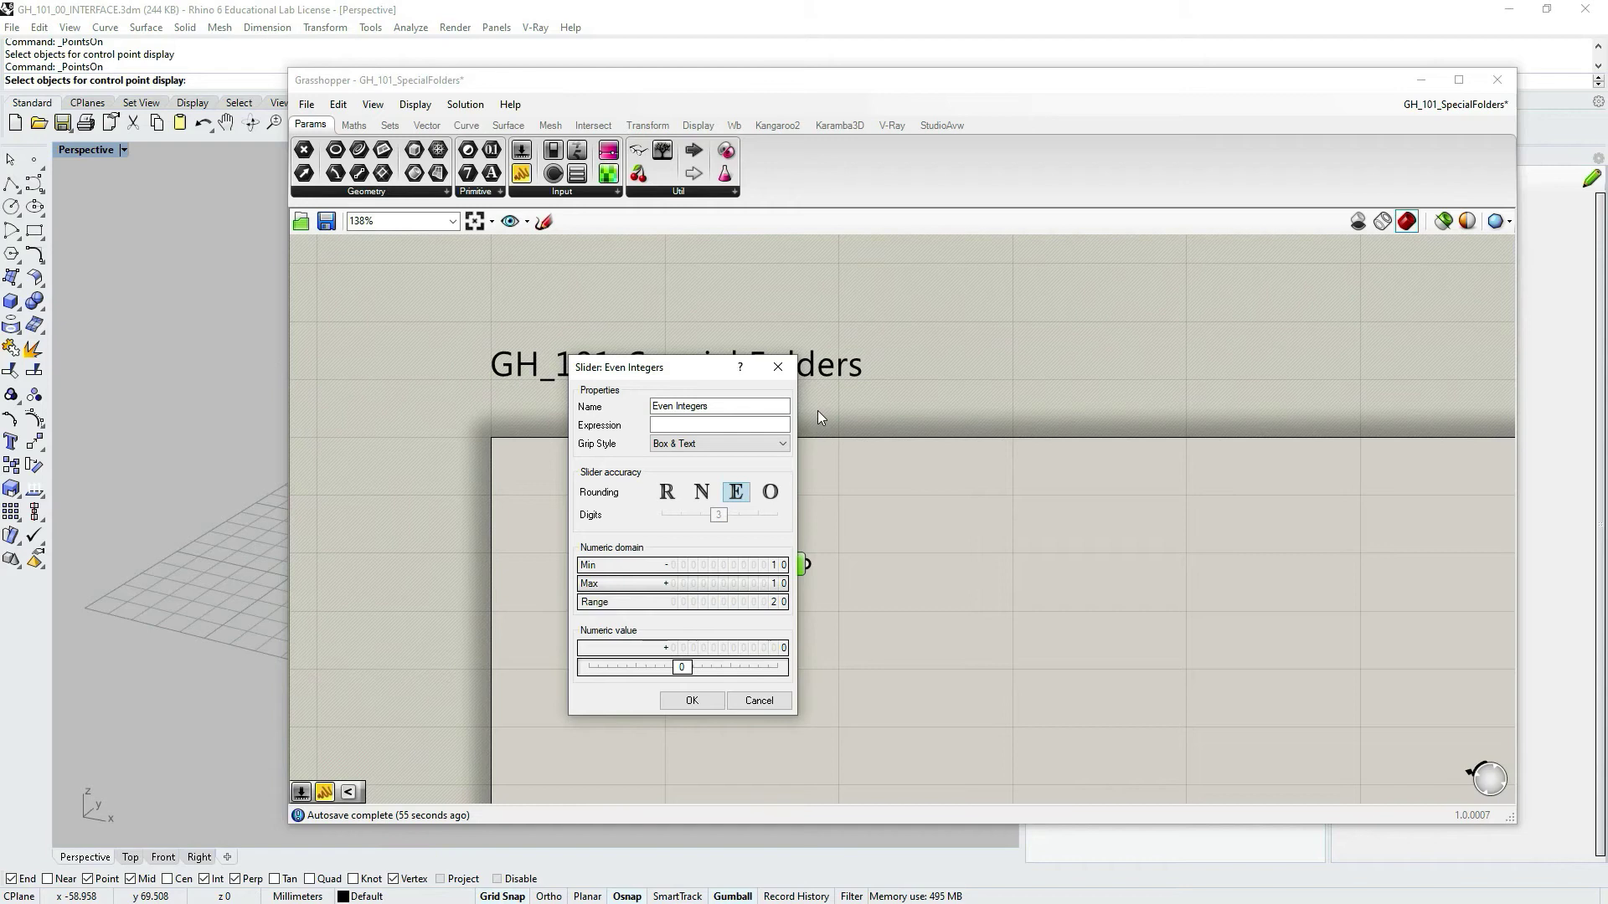
left_click(657, 368)
left_click_drag(687, 373, 964, 364)
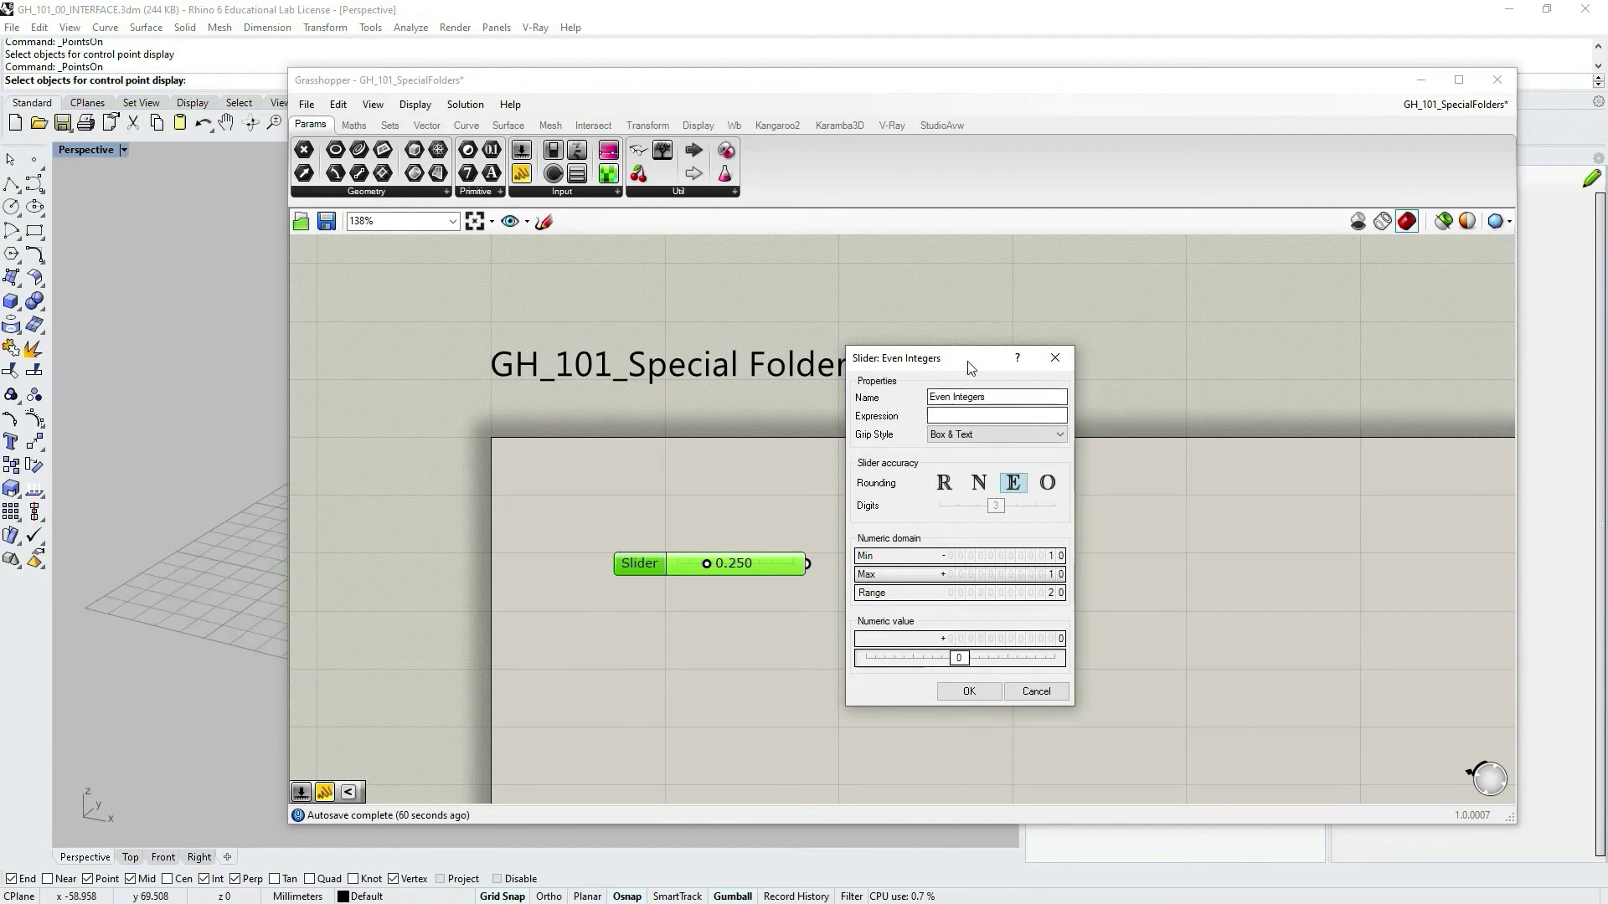
left_click_drag(966, 360, 960, 360)
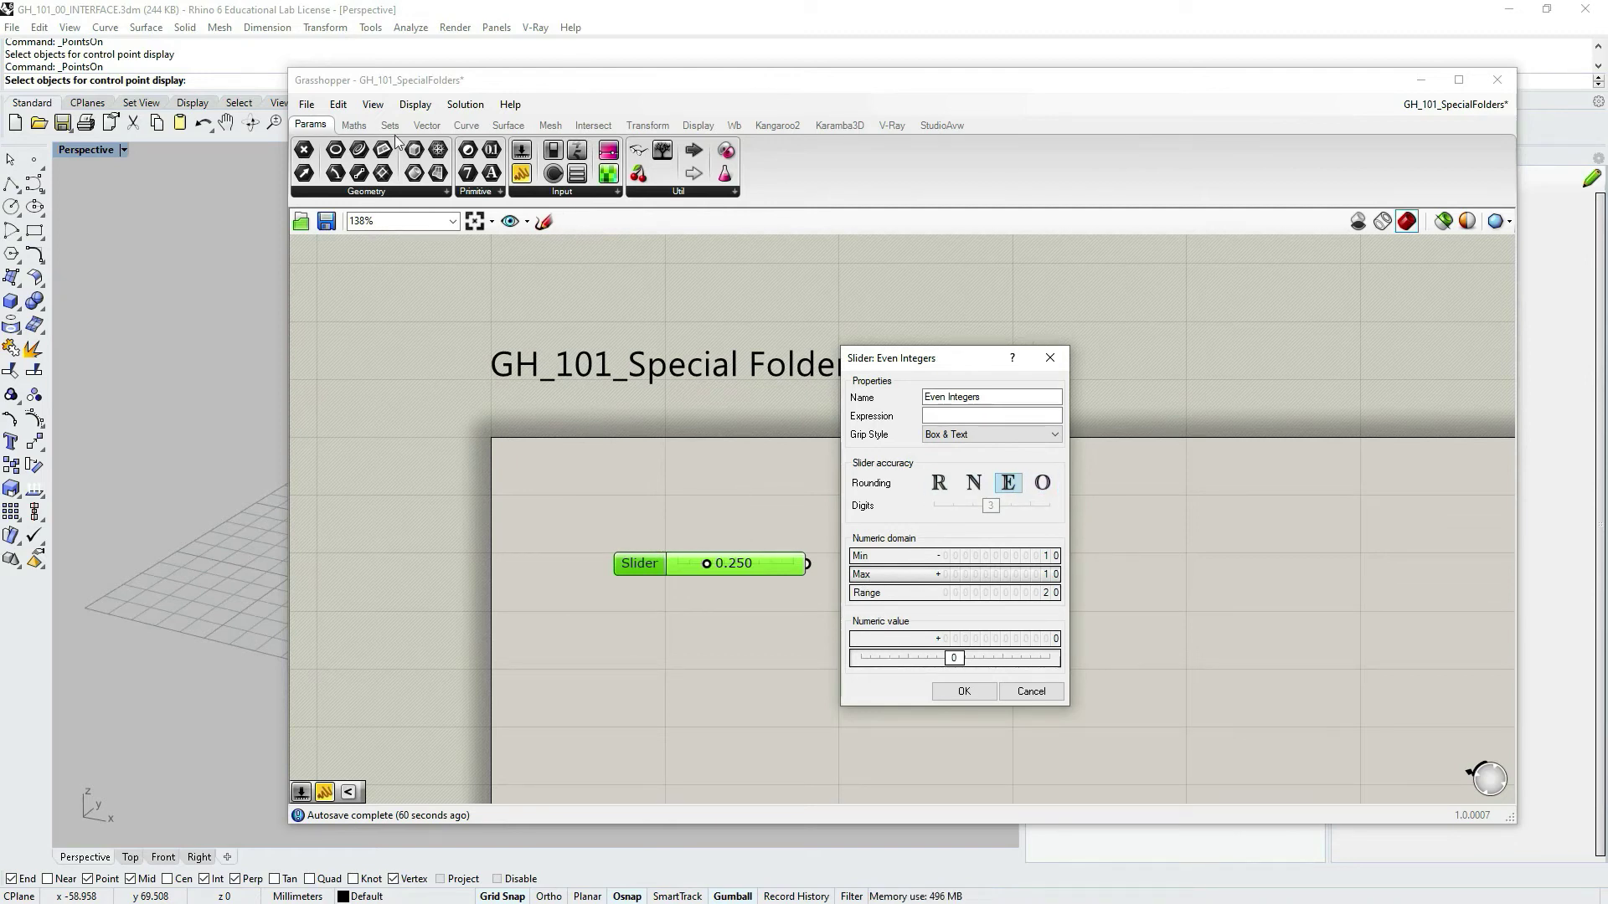
Step: Apply the Even Integers slider settings, test and select the slider, then open the File menu
left_click(964, 692)
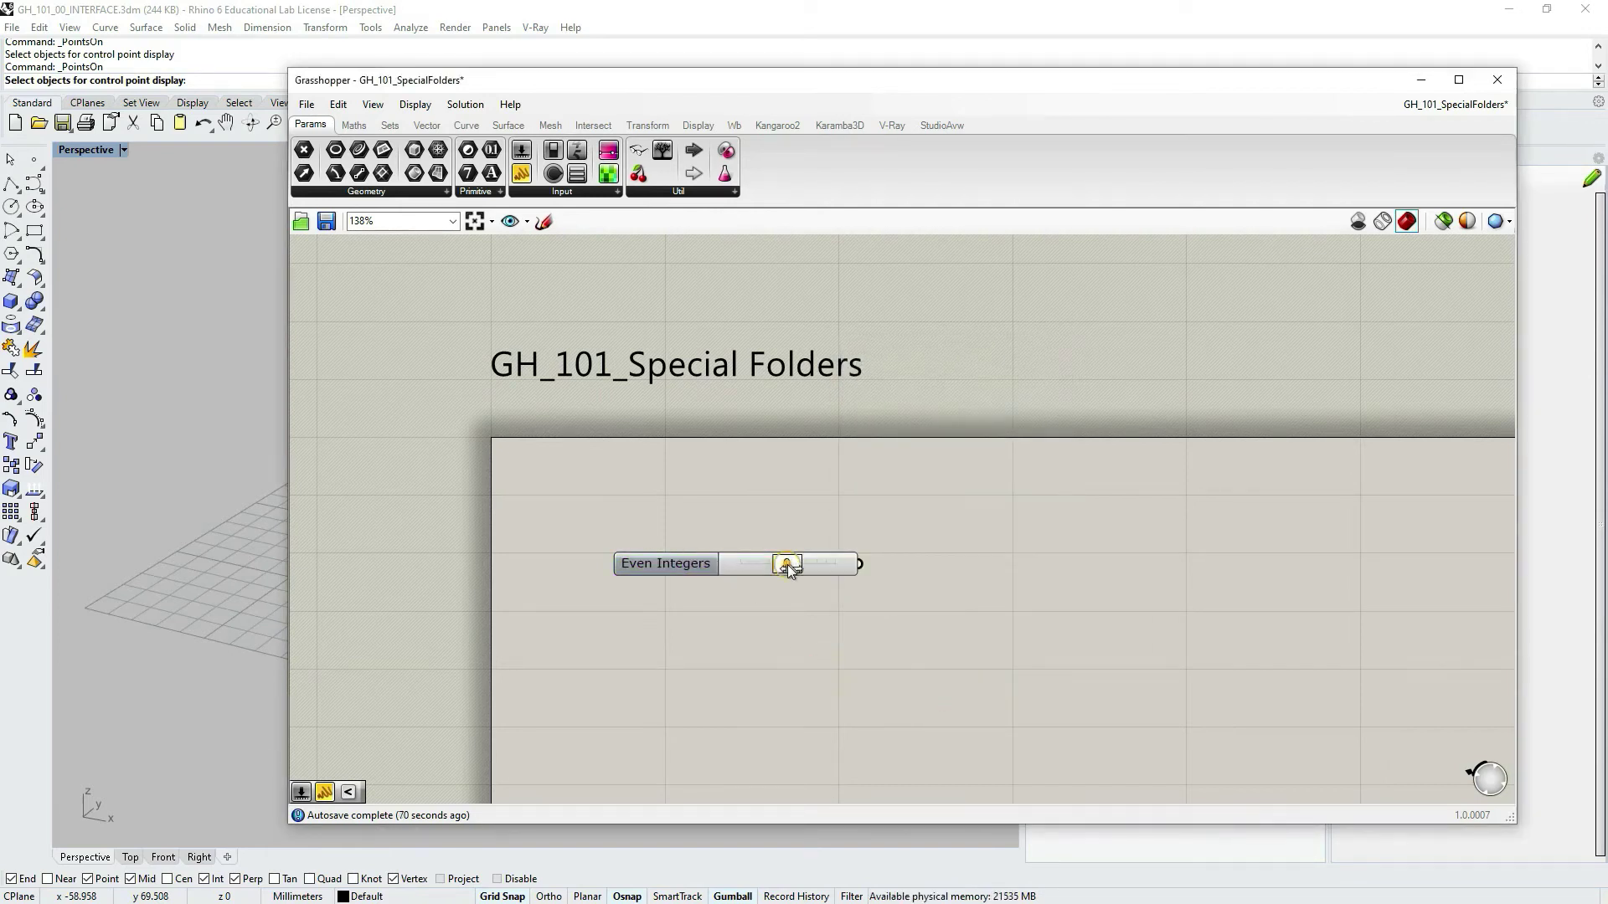
mouse_move(787, 564)
left_mouse_down()
mouse_move(755, 566)
mouse_move(817, 568)
left_mouse_up()
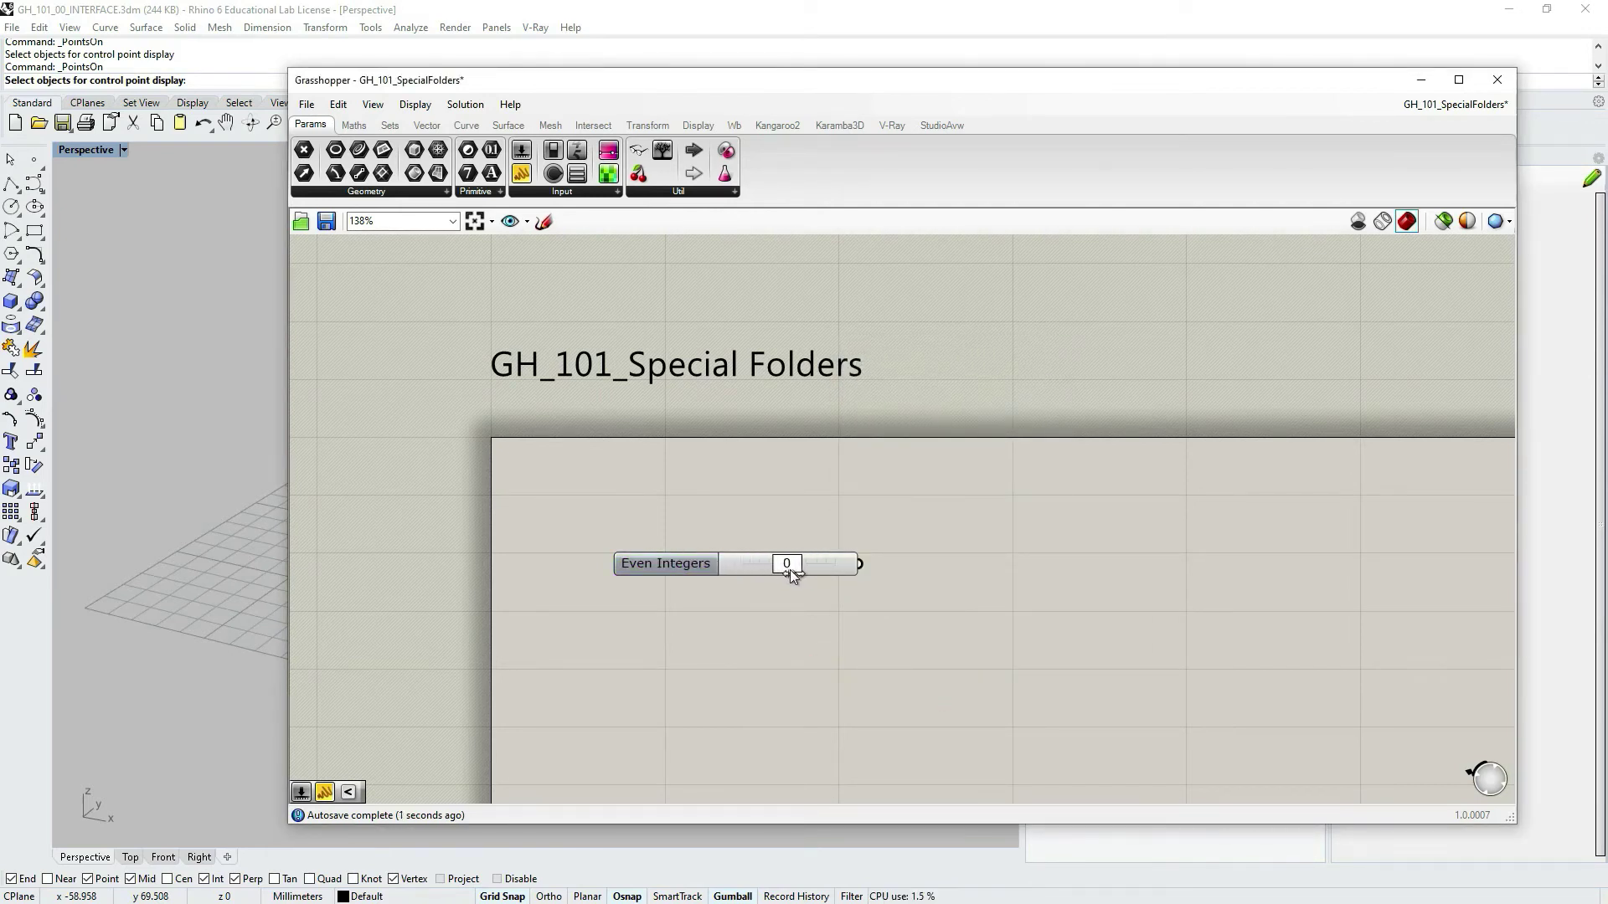
left_click_drag(928, 621, 549, 509)
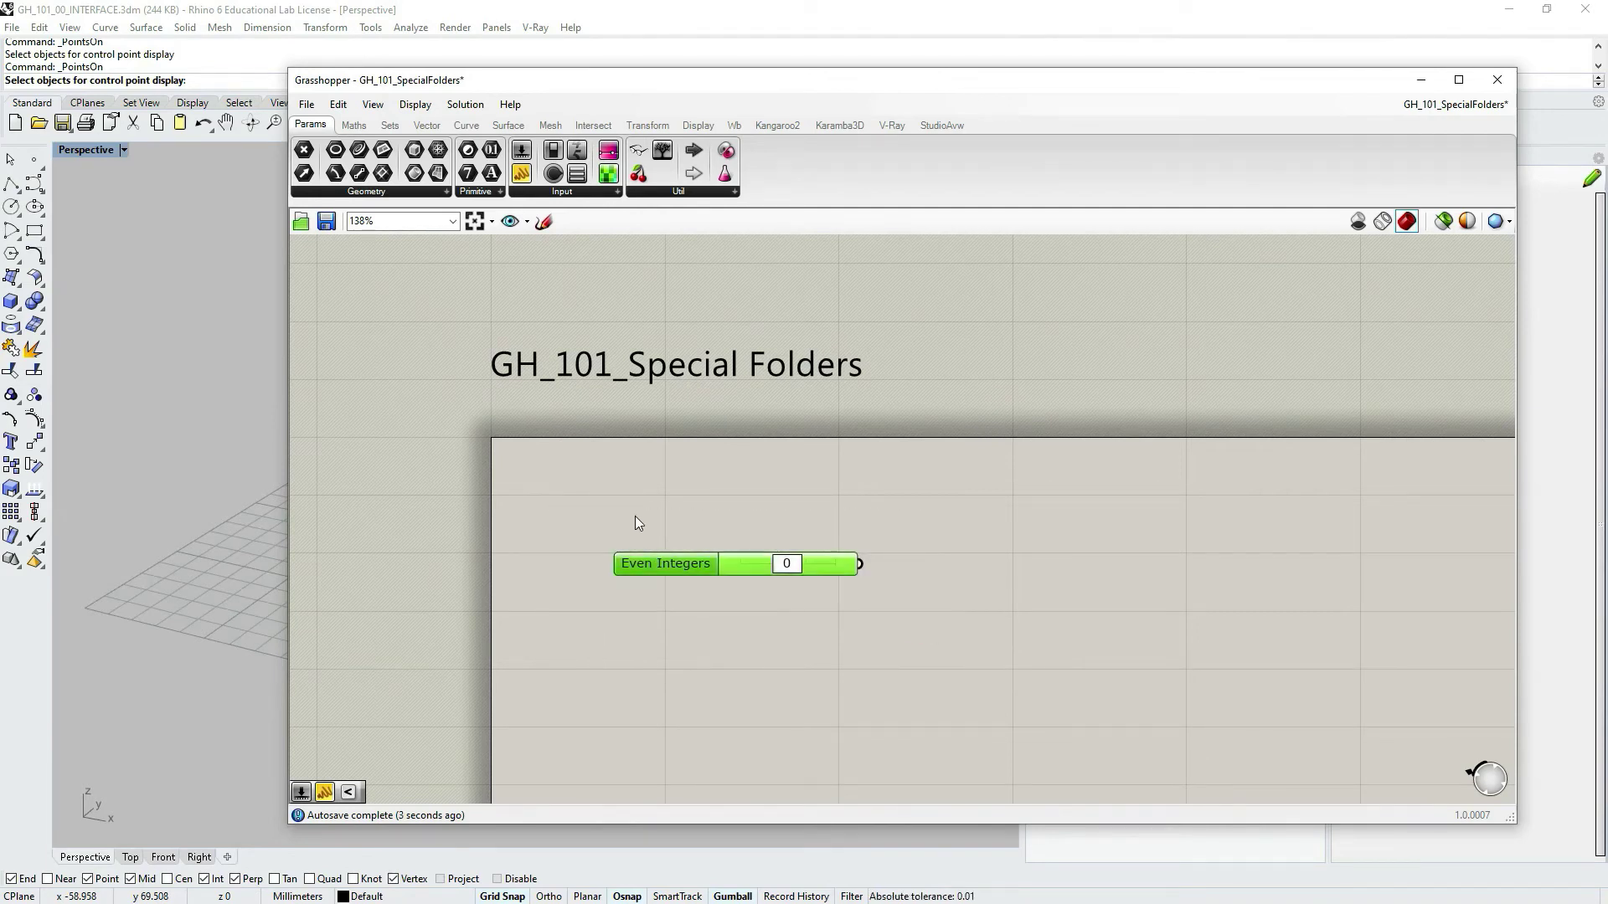
left_click(306, 104)
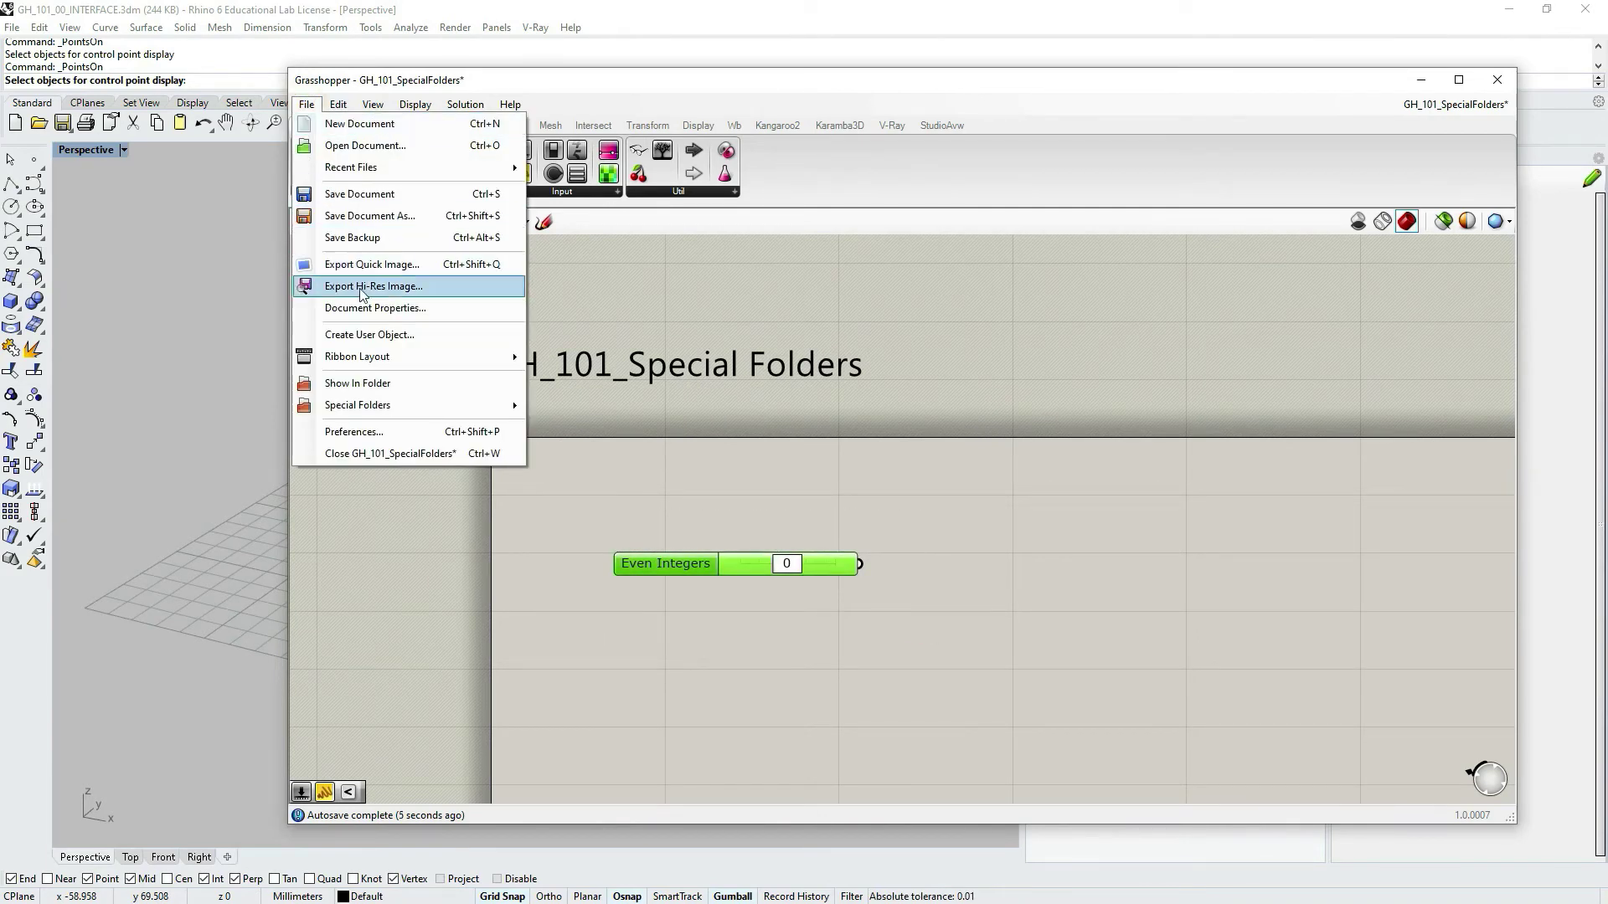
Step: Start a User Object from the slider and set its Name to 'Even Integers'
left_click(397, 336)
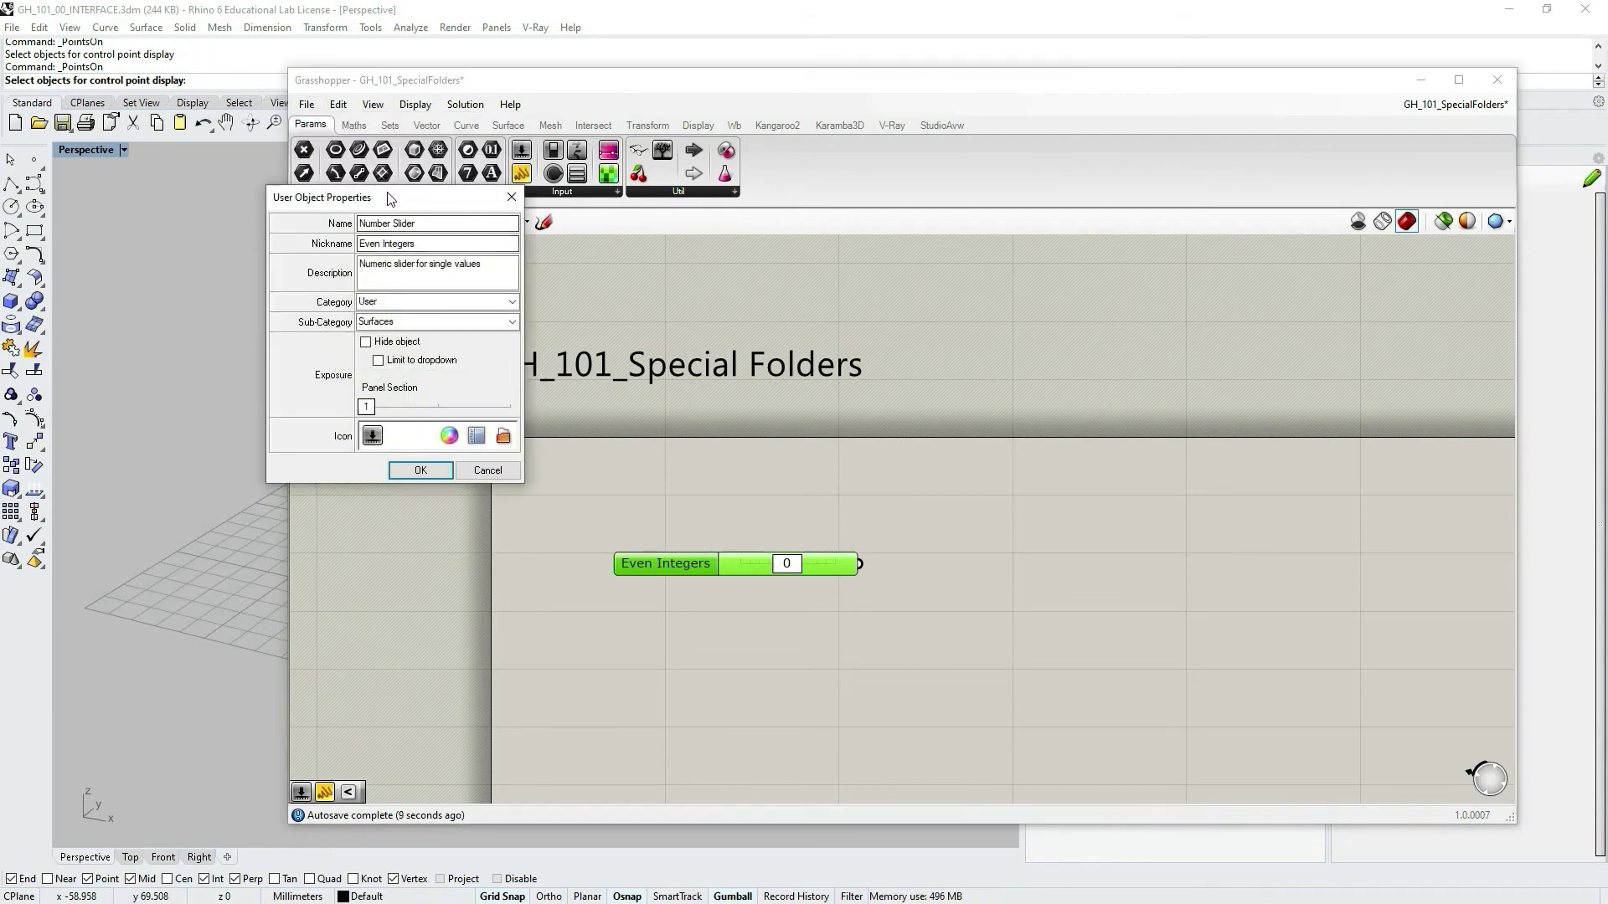
left_click_drag(391, 195, 732, 241)
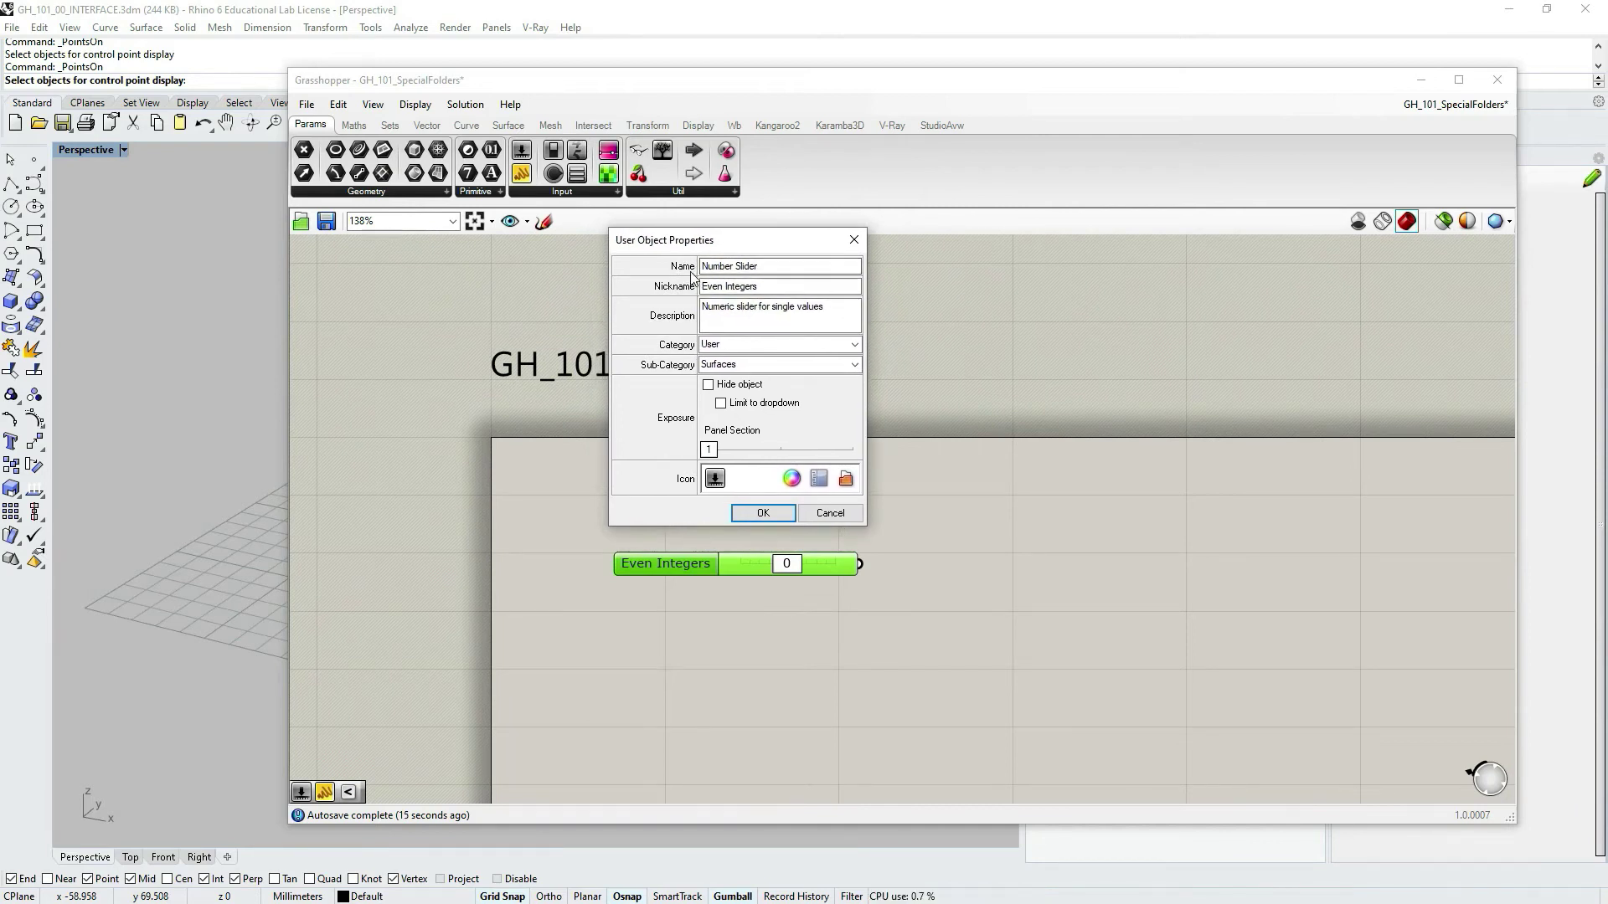
left_click(767, 287)
key("ctrl+c")
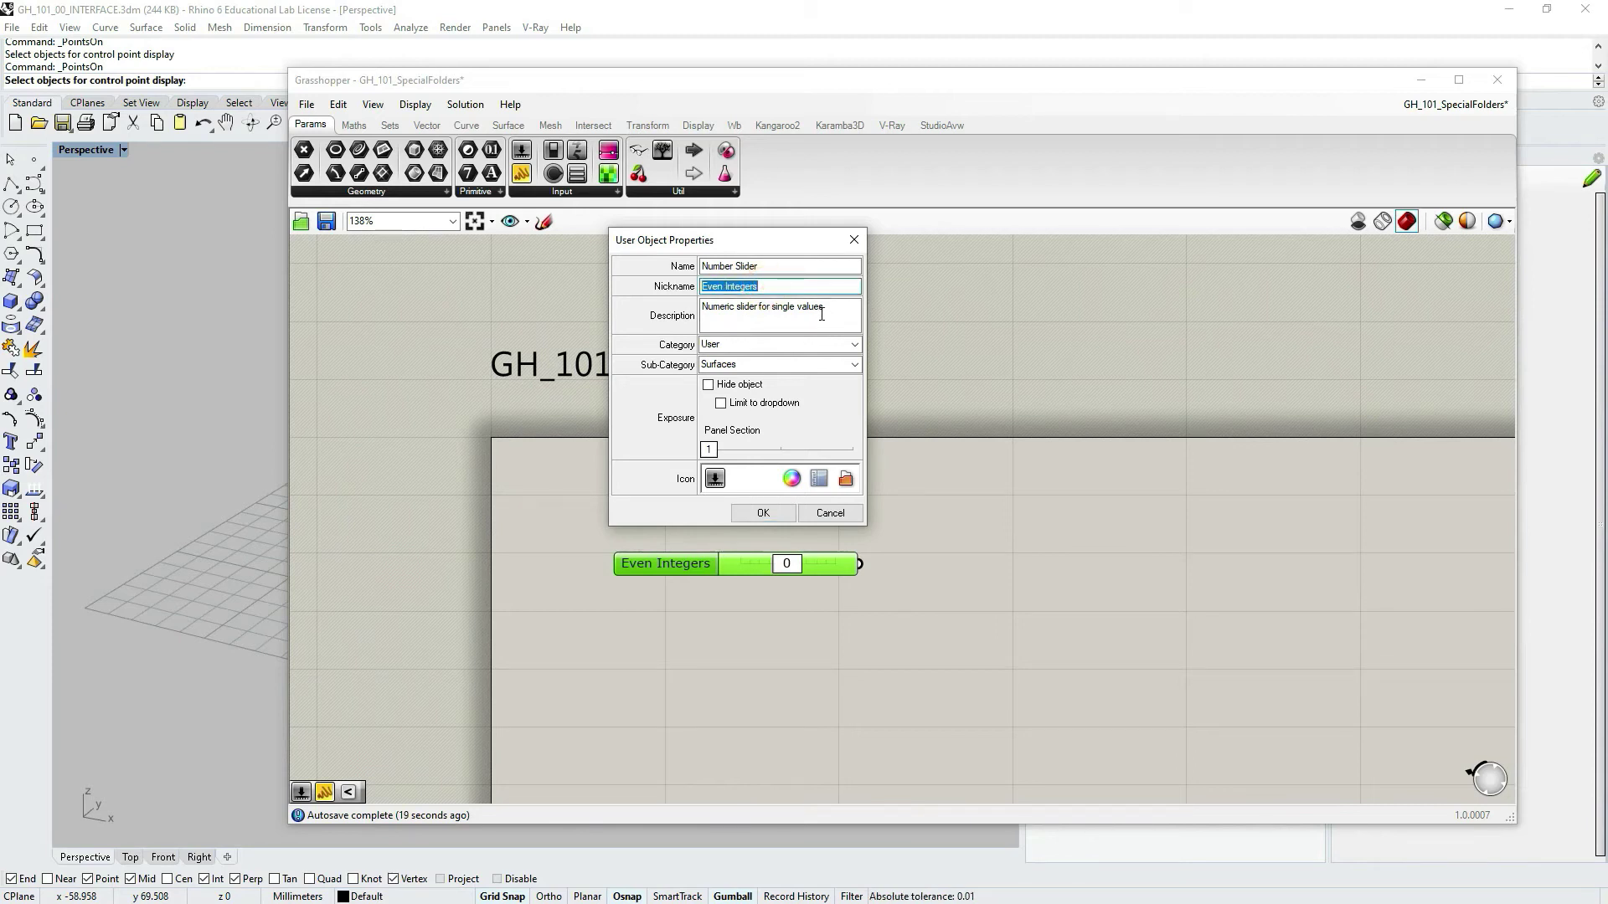
left_click(771, 266)
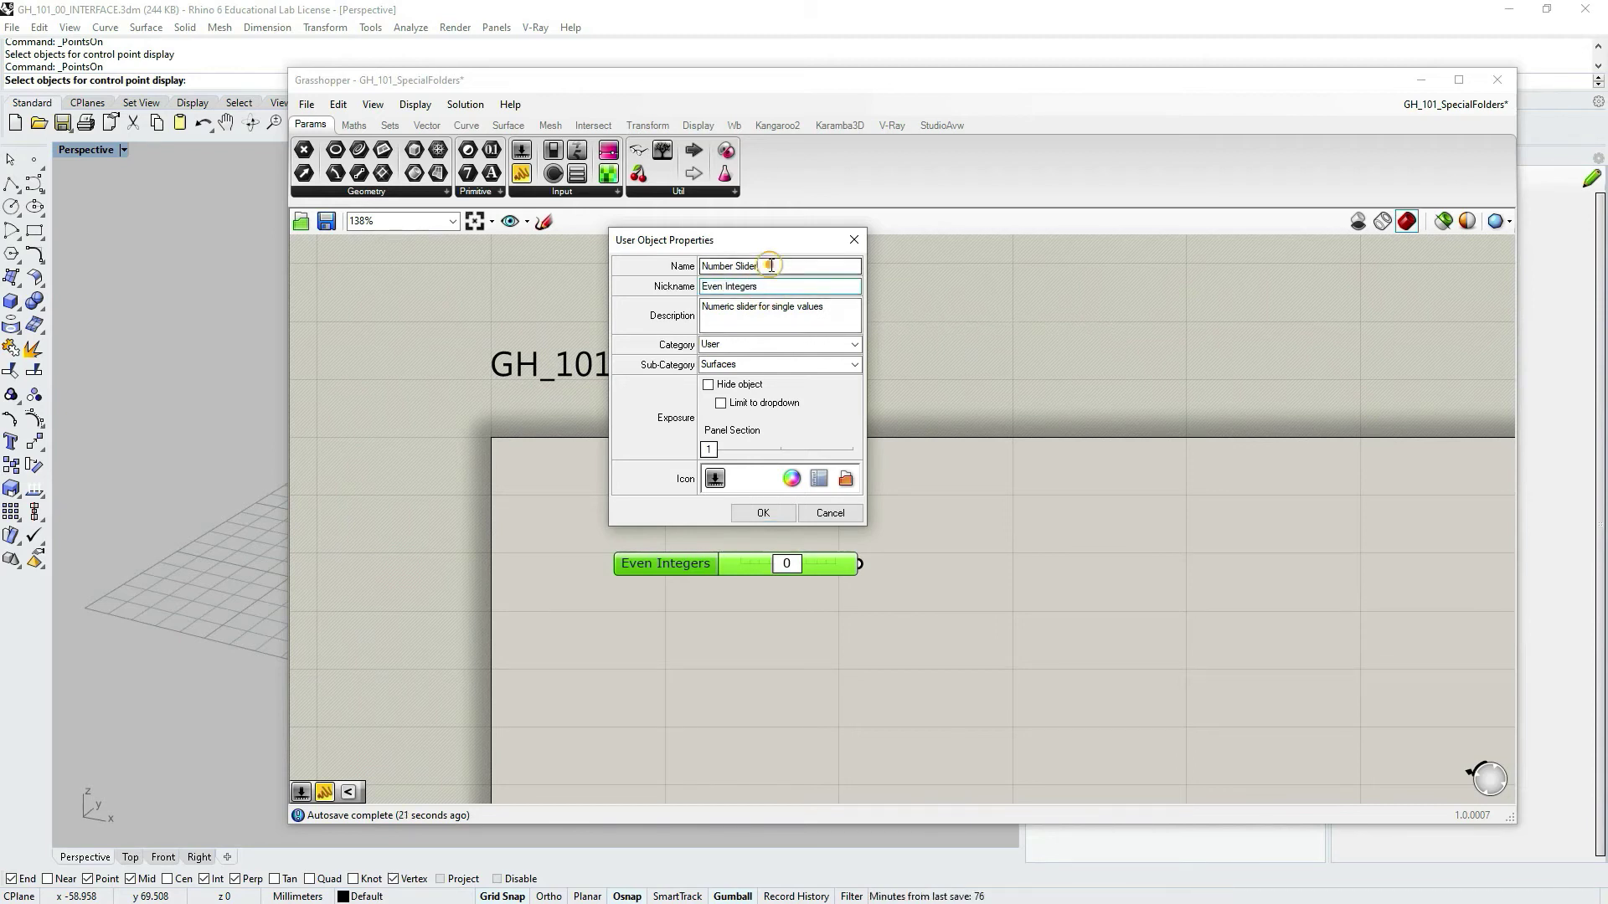
key("ctrl+a")
key("ctrl+v")
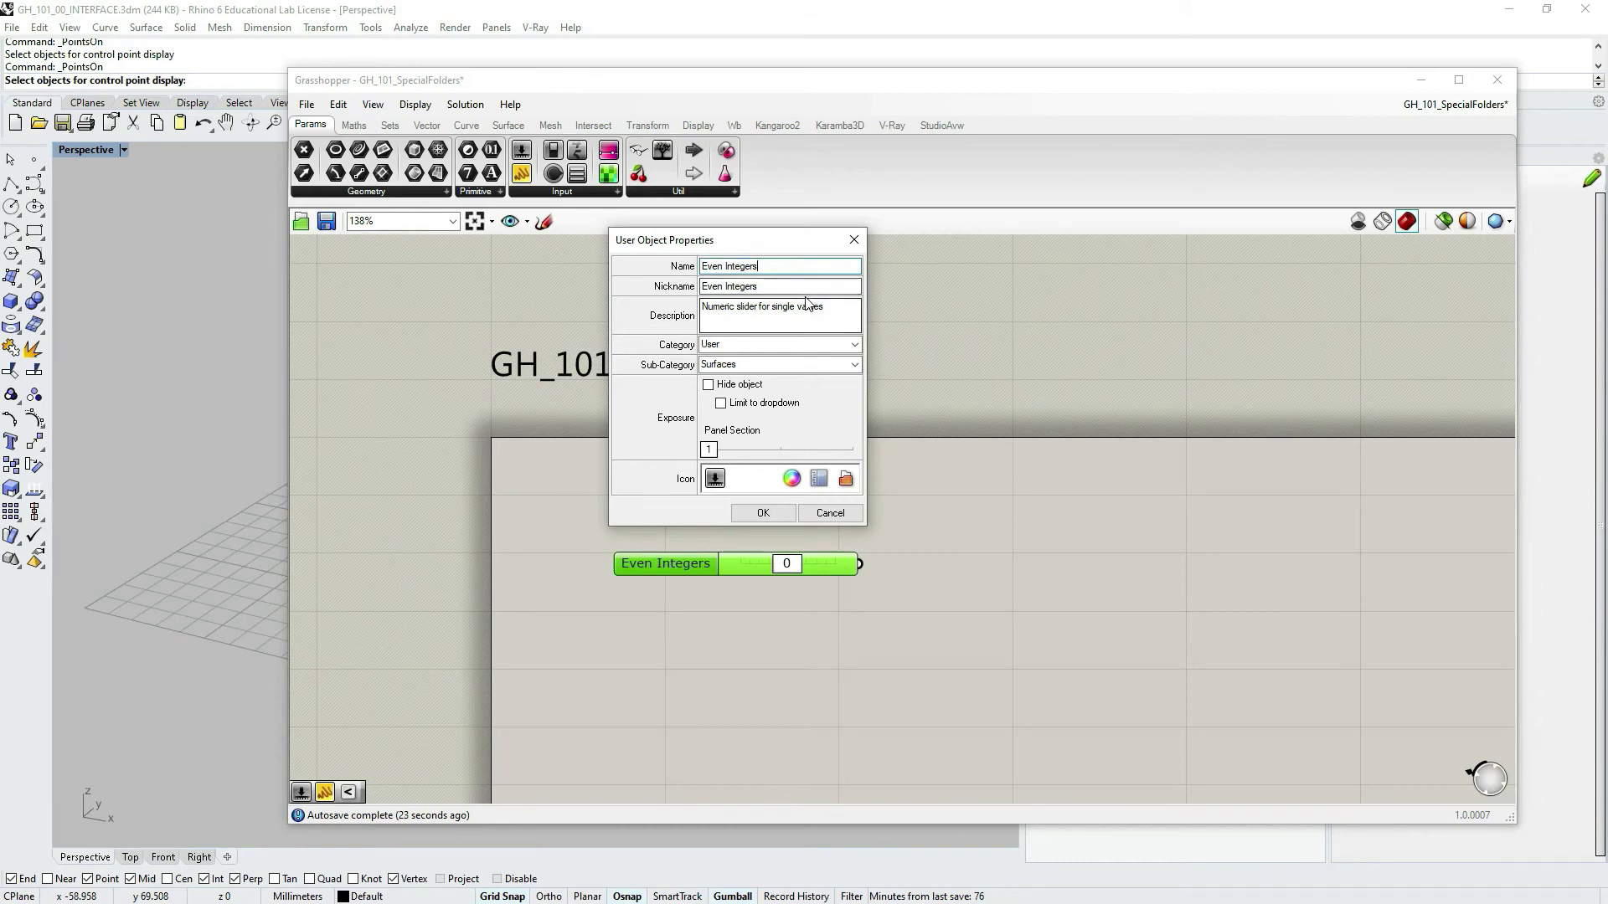
Step: Clear the nickname and enter the description 'Even integers number slider, box grip'
left_click(758, 286)
left_click(756, 286)
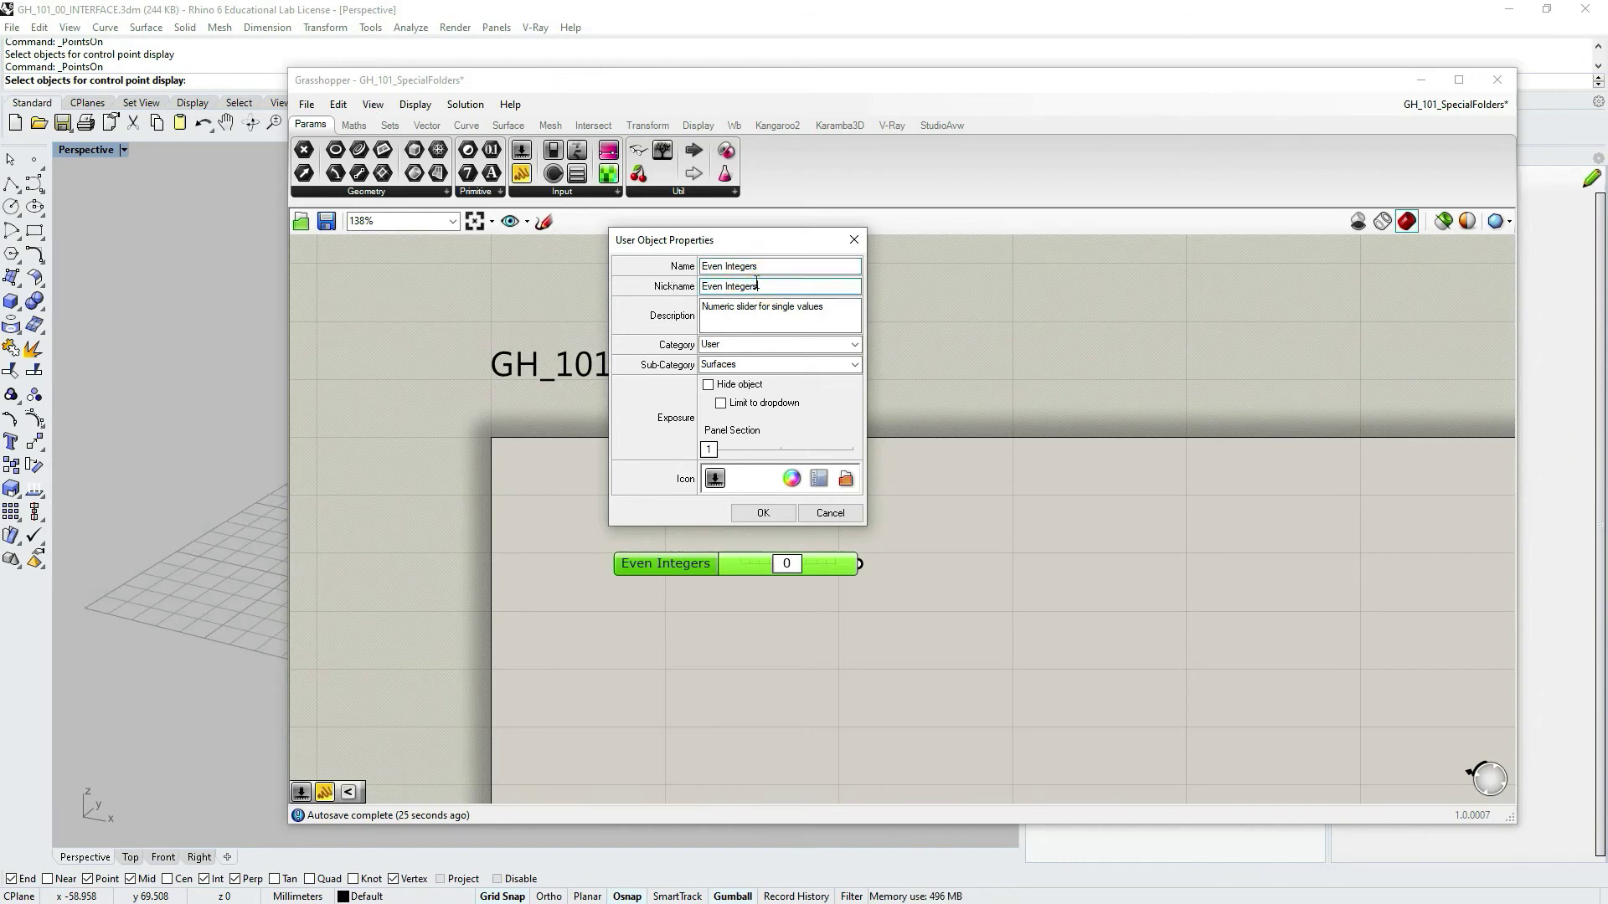
left_click_drag(756, 285, 737, 285)
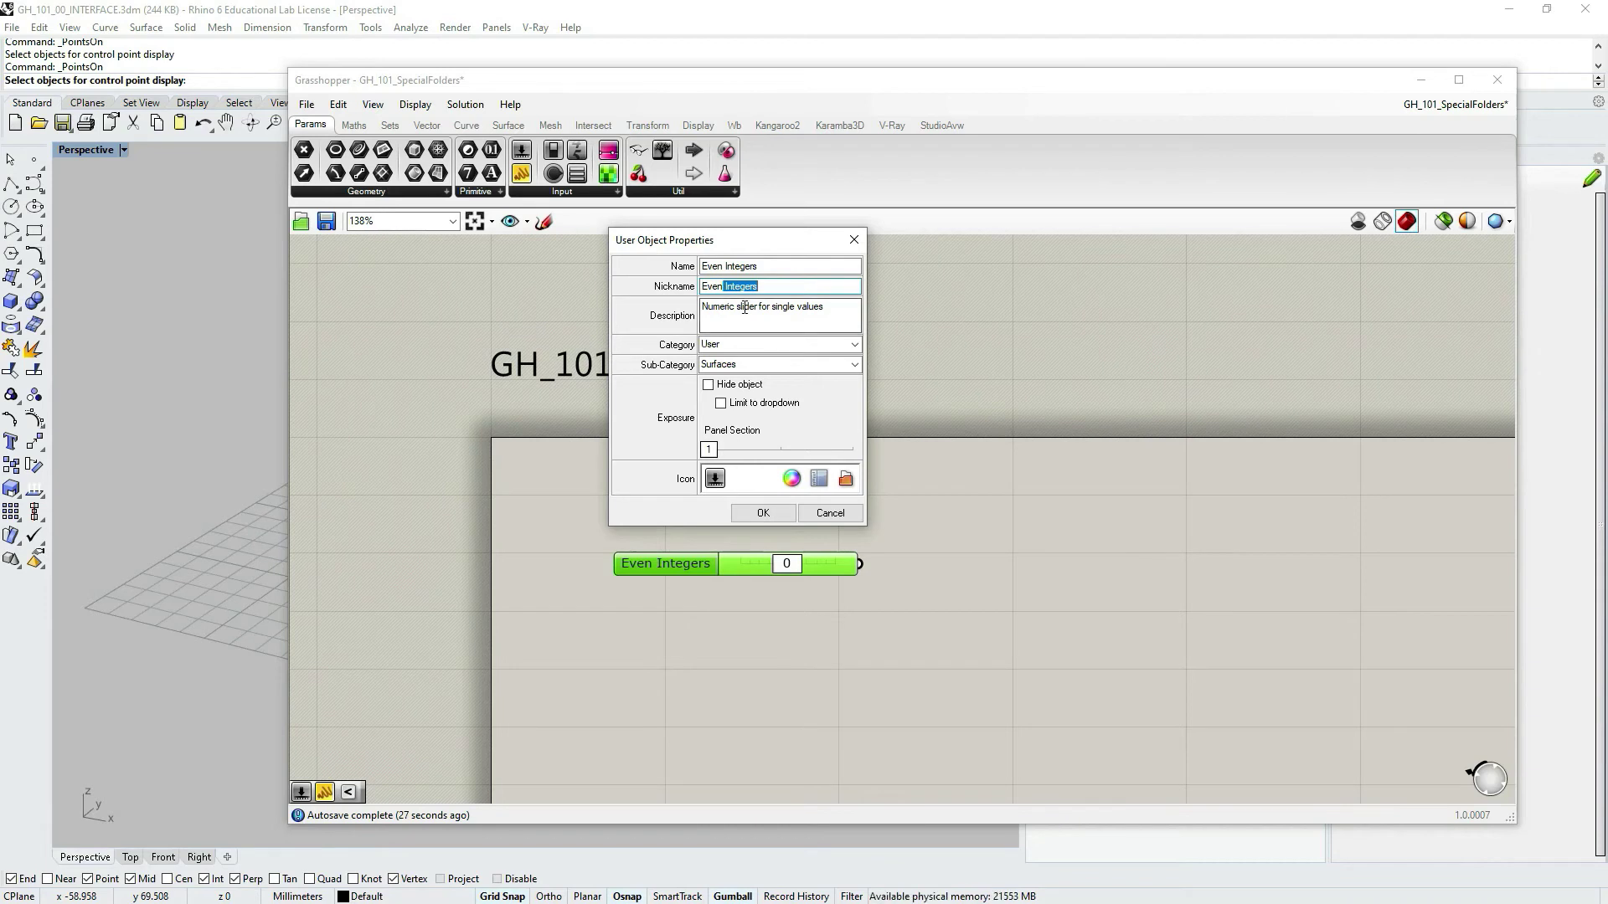
key("BackSpace")
left_click(849, 314)
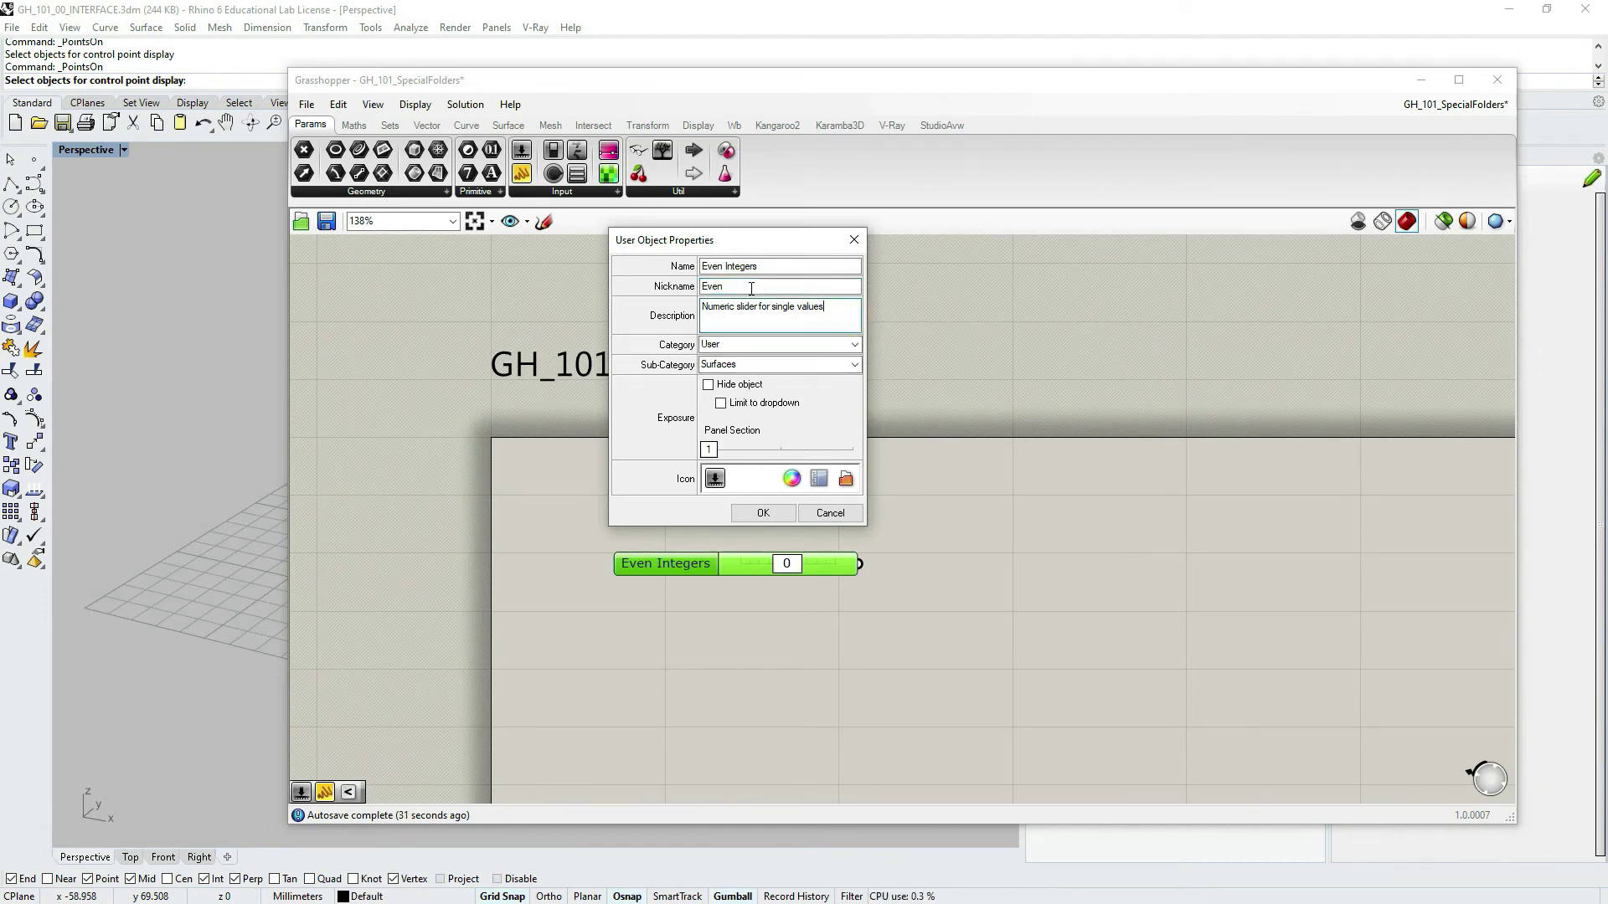
left_click_drag(758, 286, 607, 294)
key("BackSpace")
left_click_drag(837, 307, 631, 315)
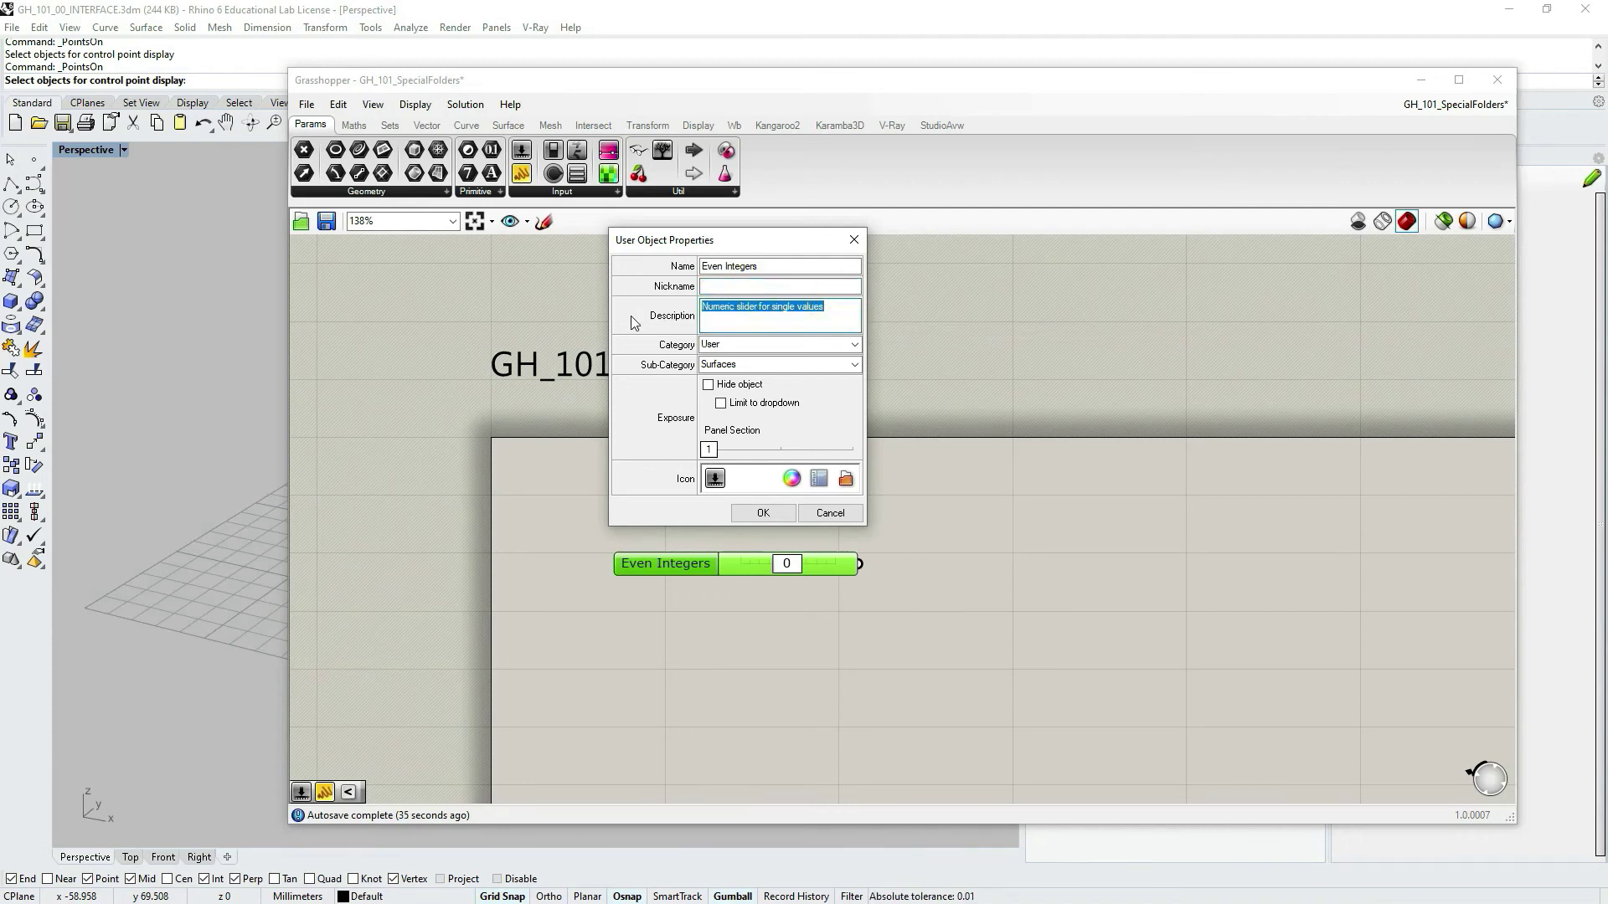
type("Eve")
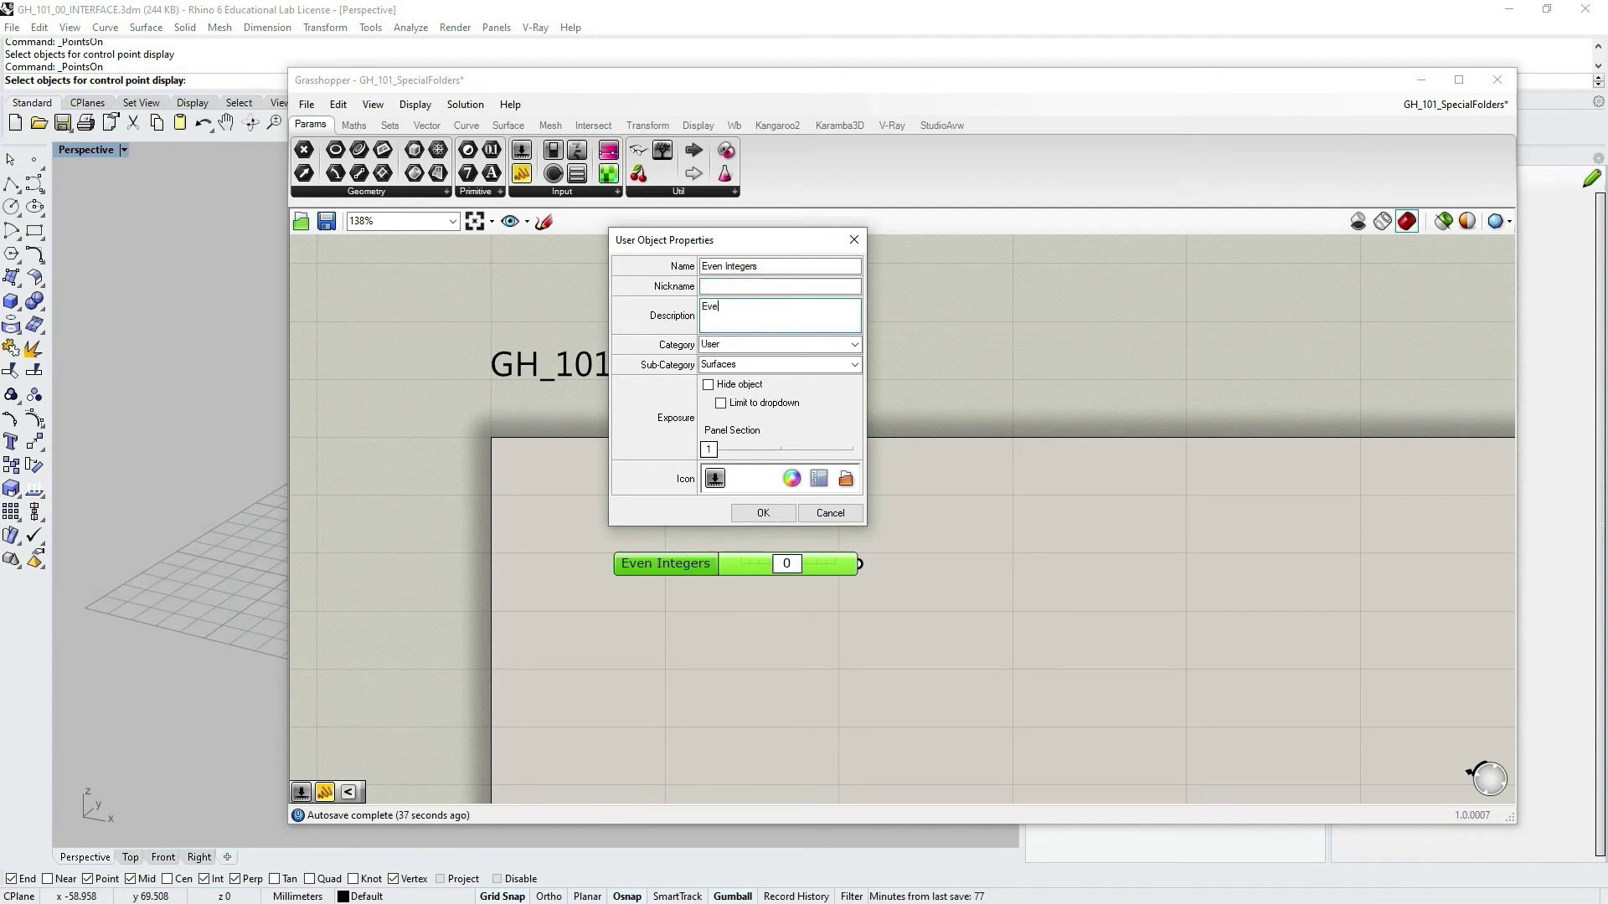
type("n integers number")
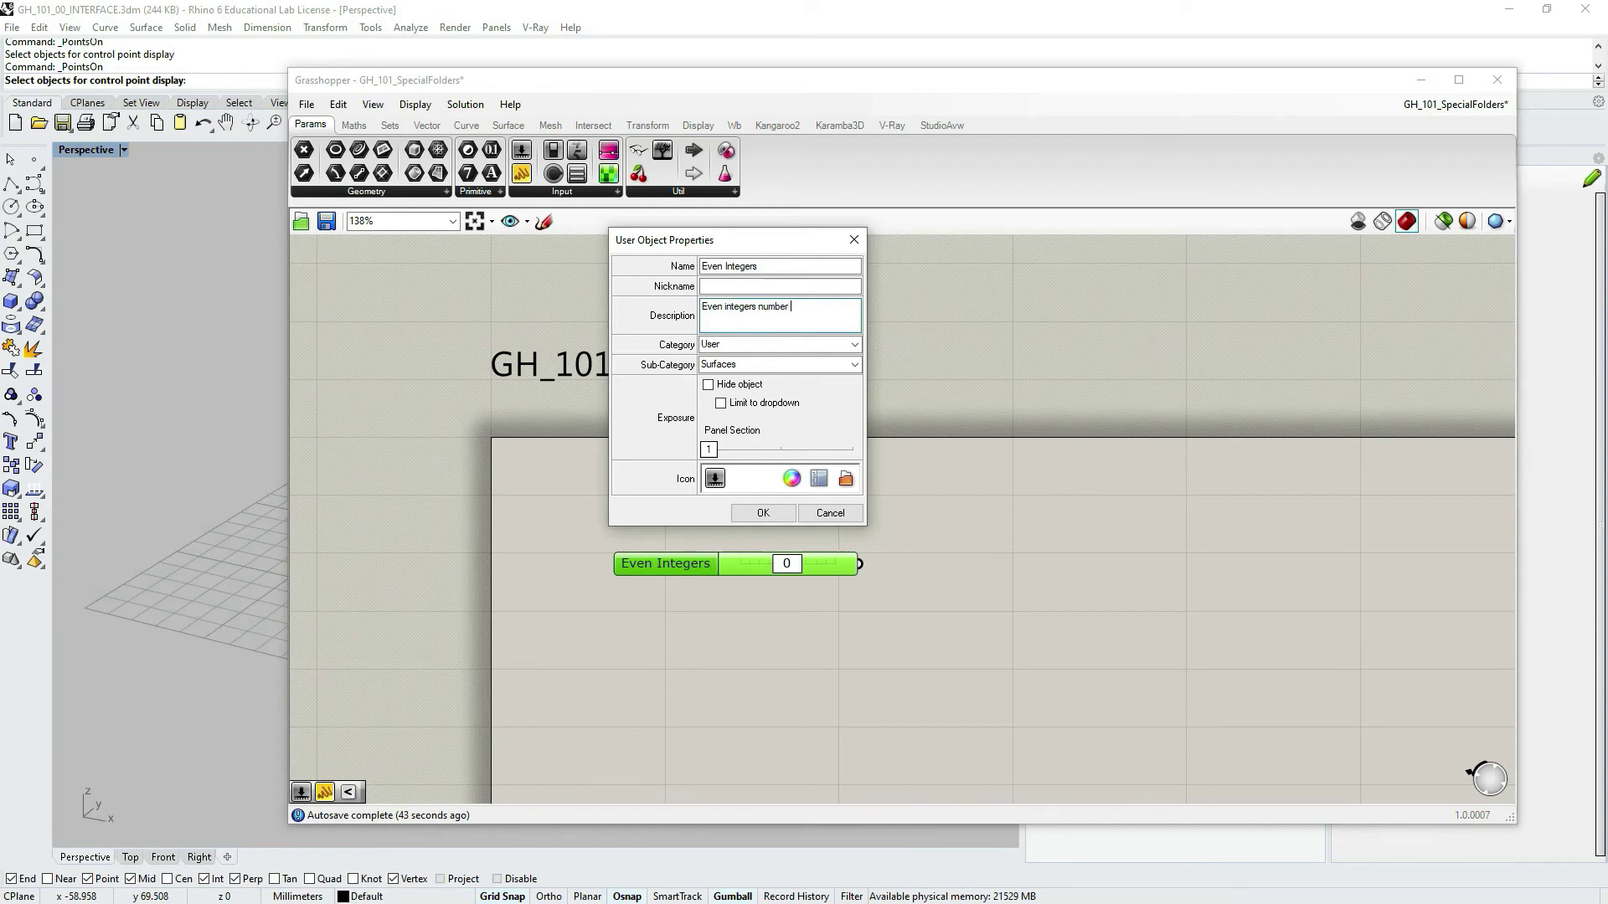
type(" slider, box")
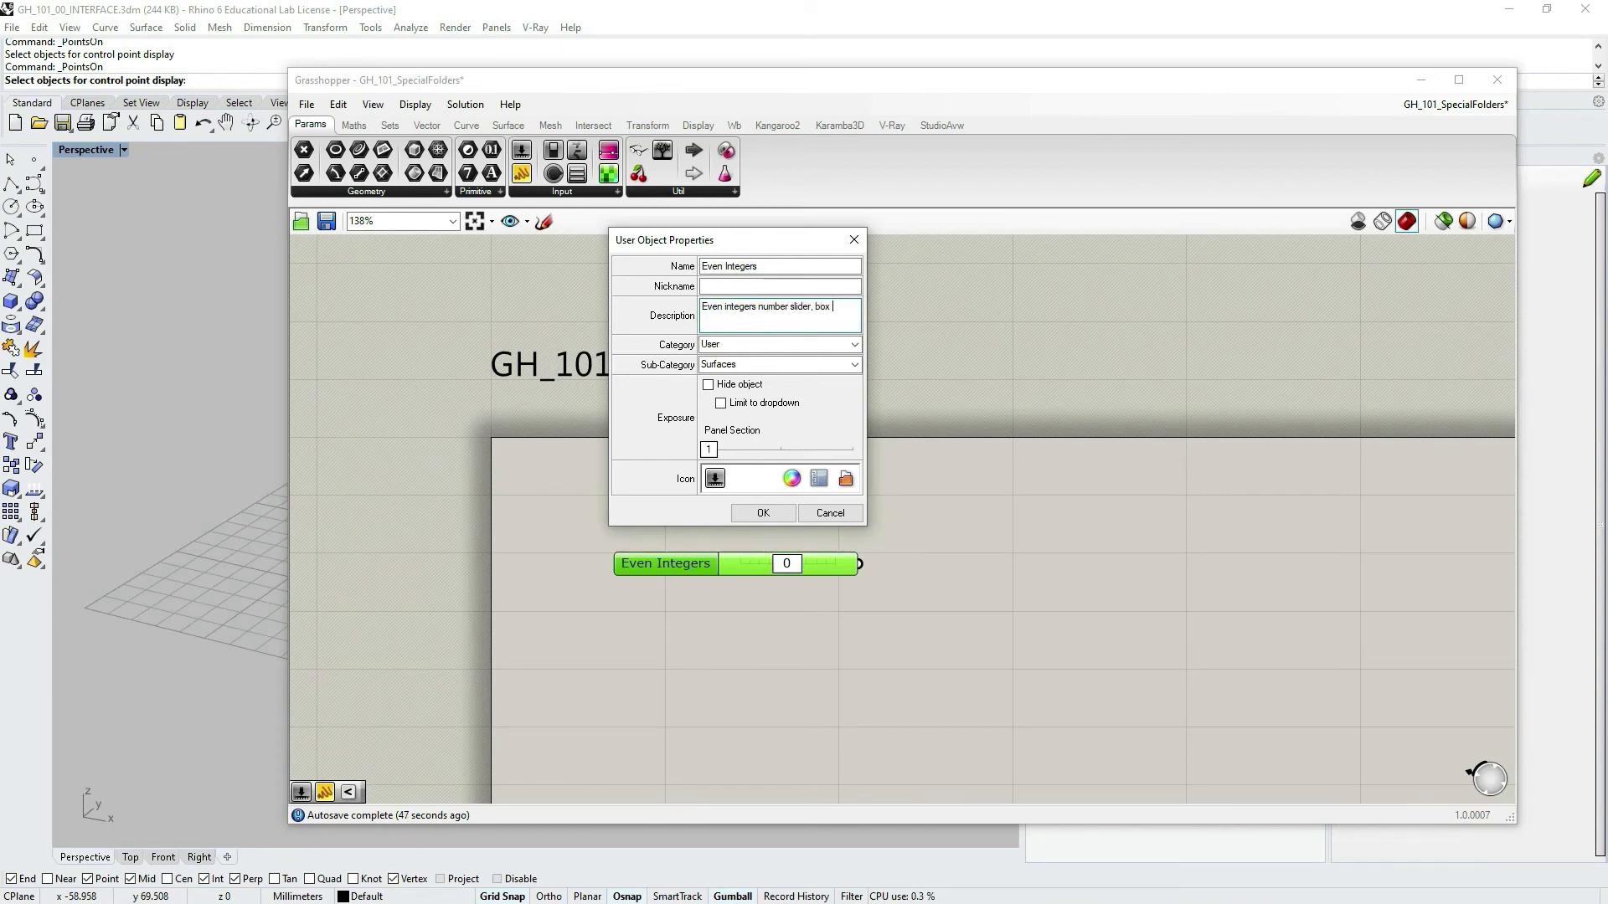
type(" grip")
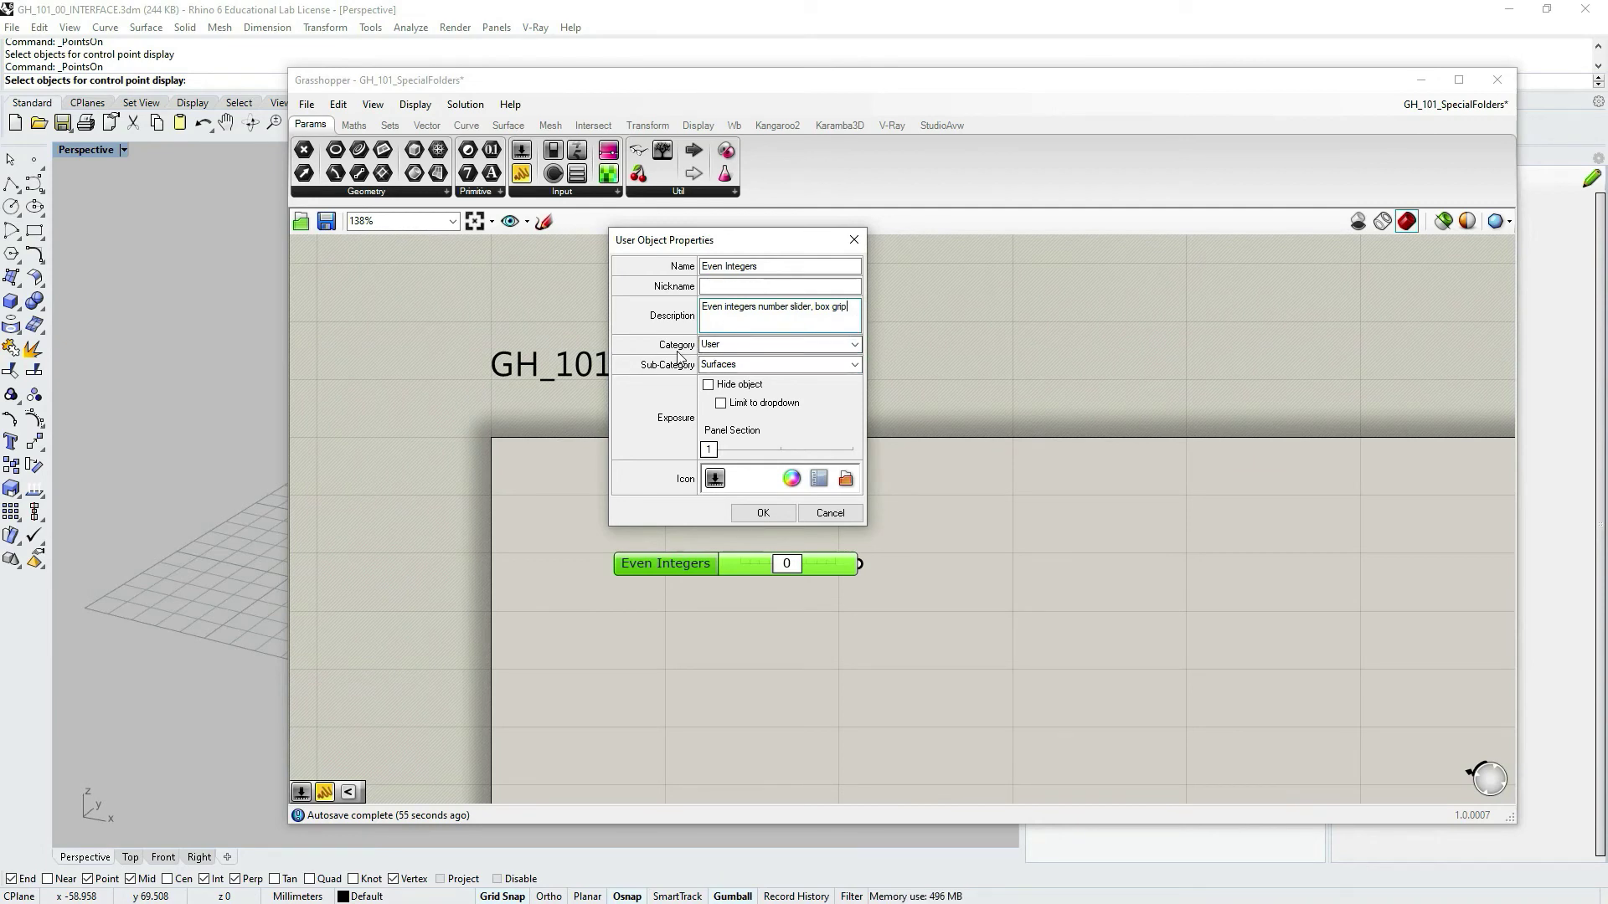
Step: File the object under sub-category Params, choose the NEW-tag icon variant, and browse the icon library
left_click(743, 365)
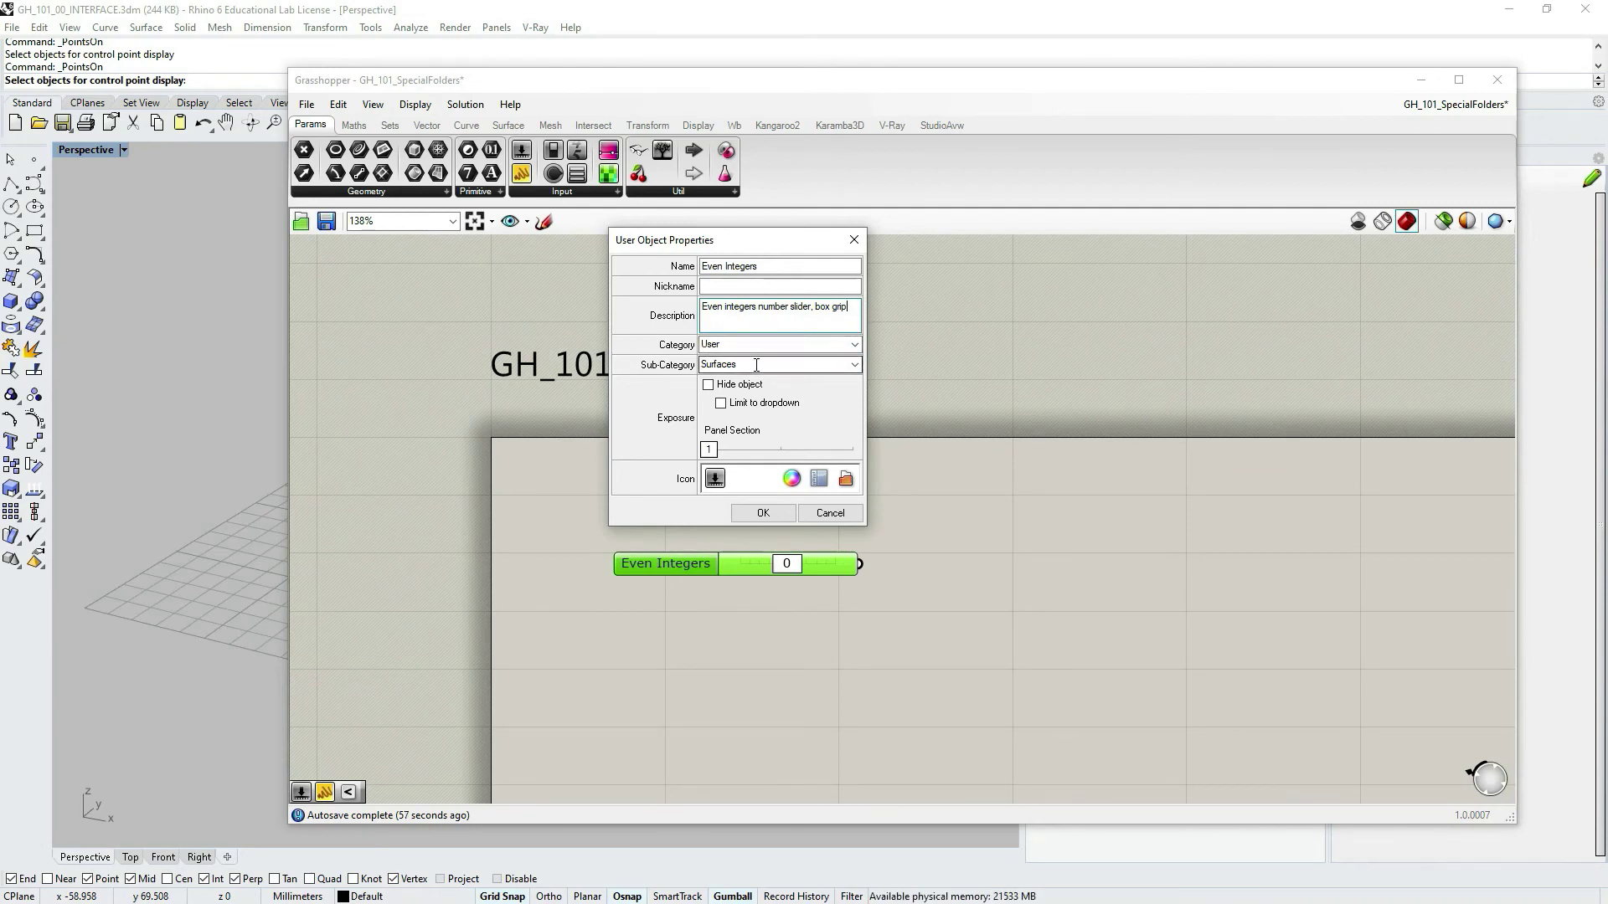
type("Nu")
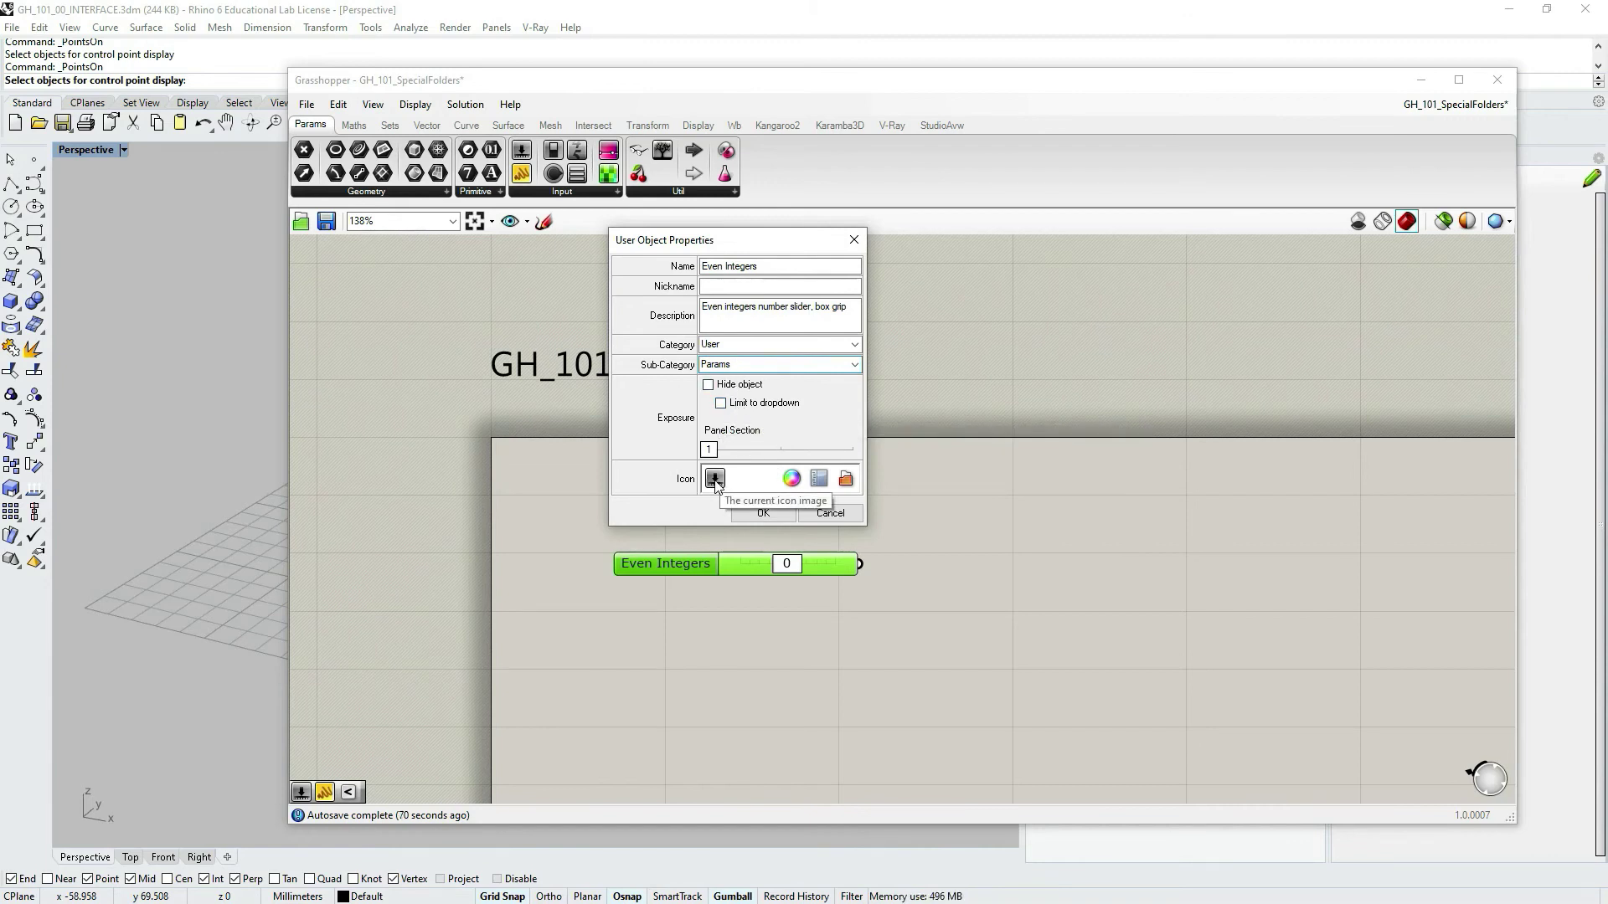
left_click(791, 480)
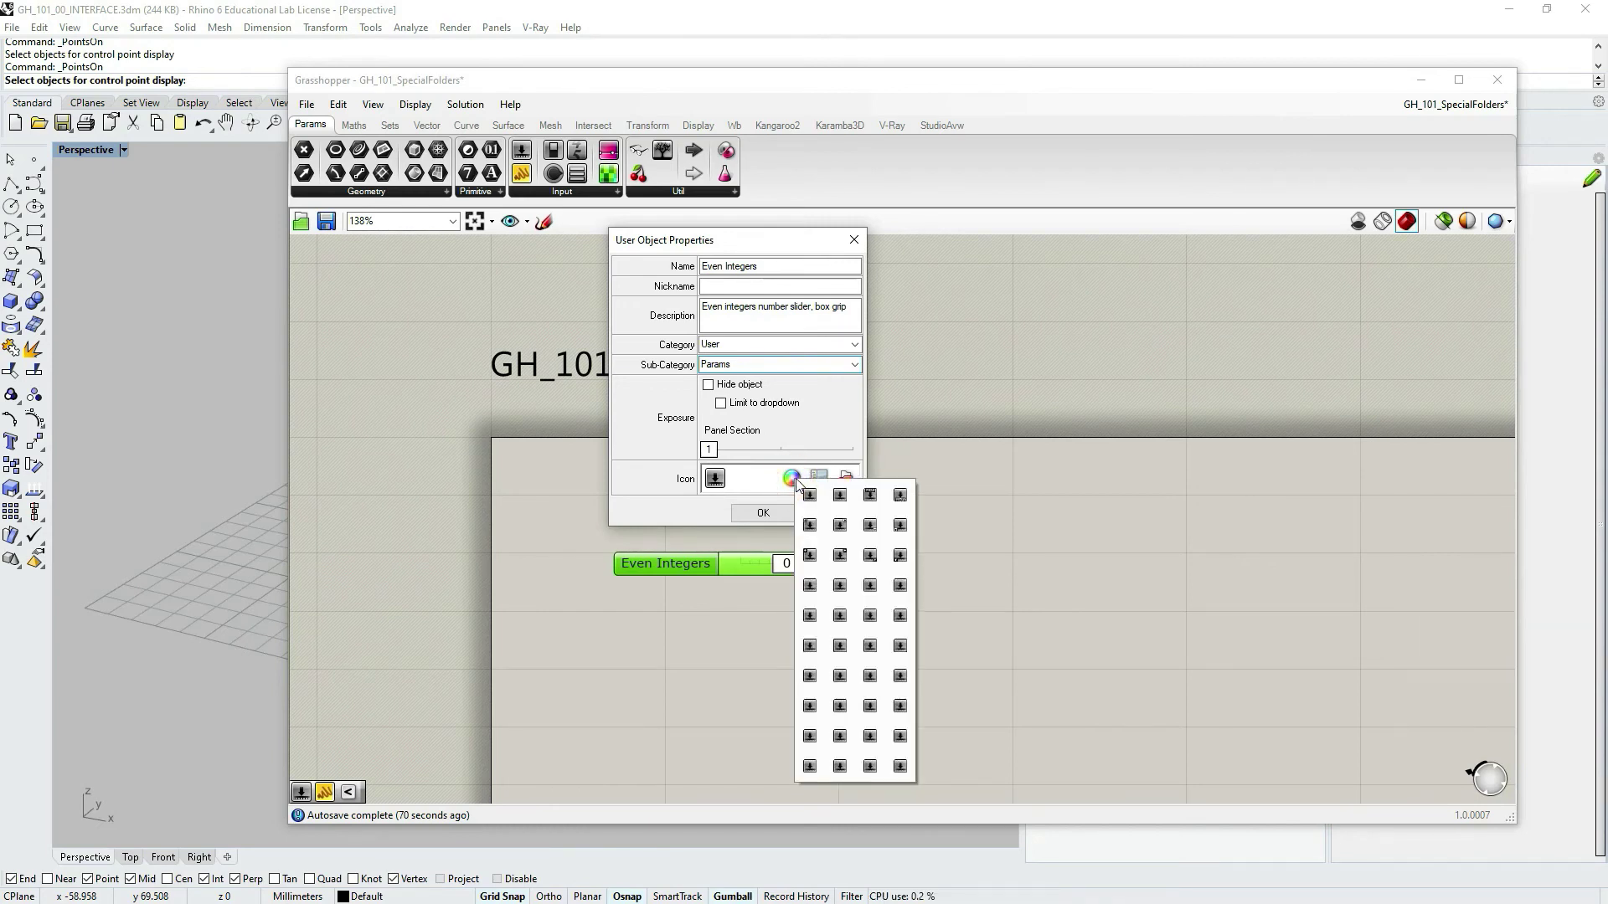
left_click(898, 495)
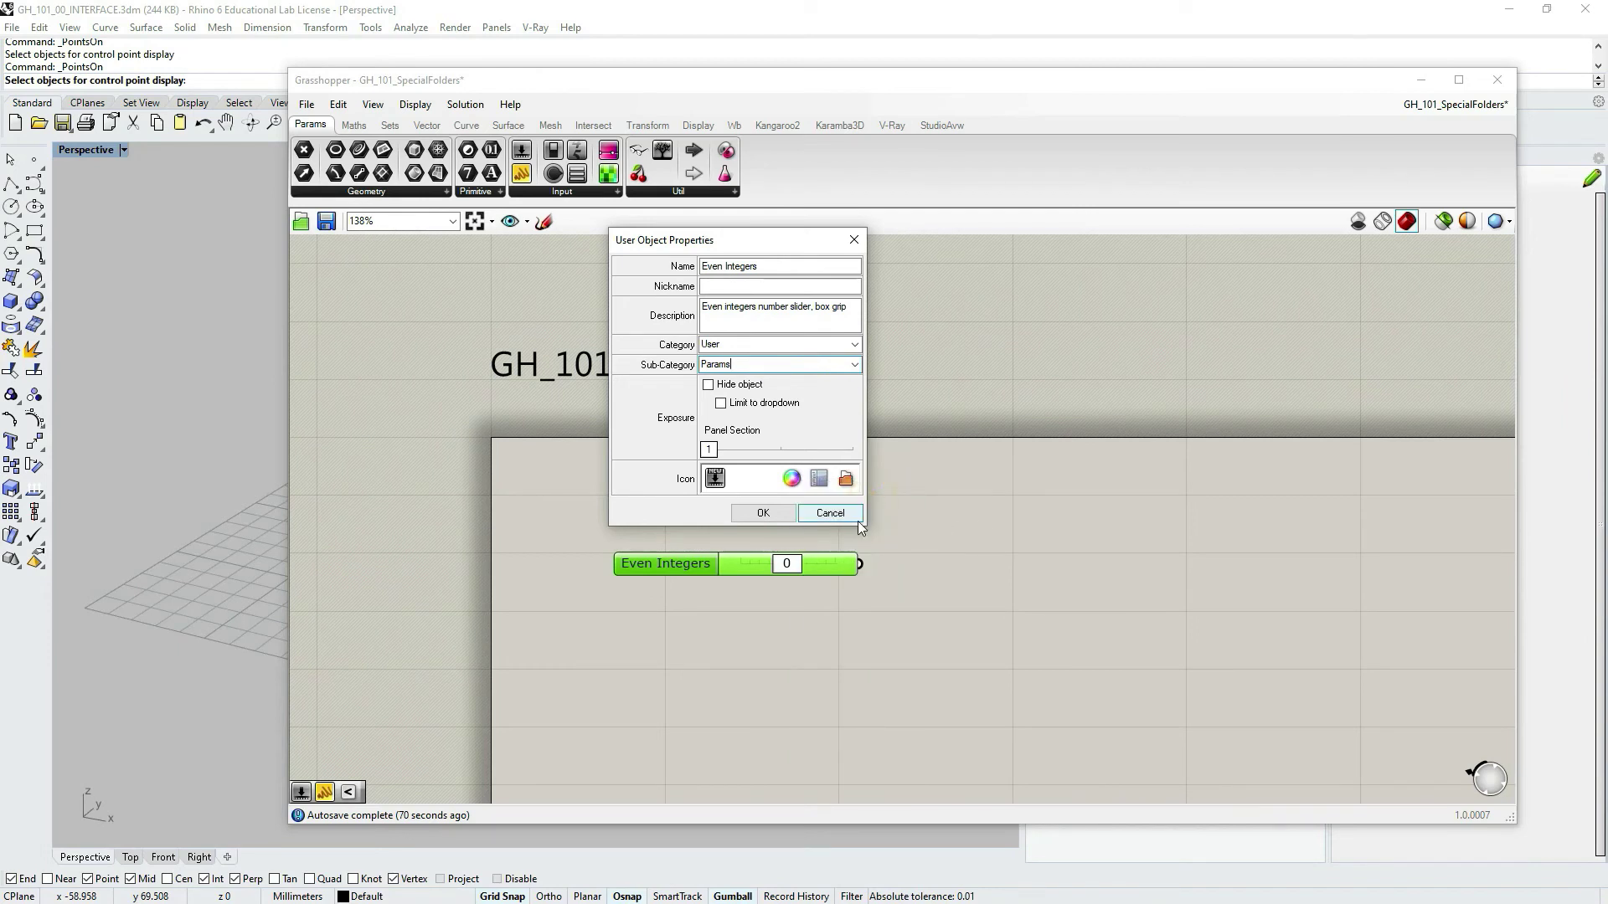
left_click(819, 479)
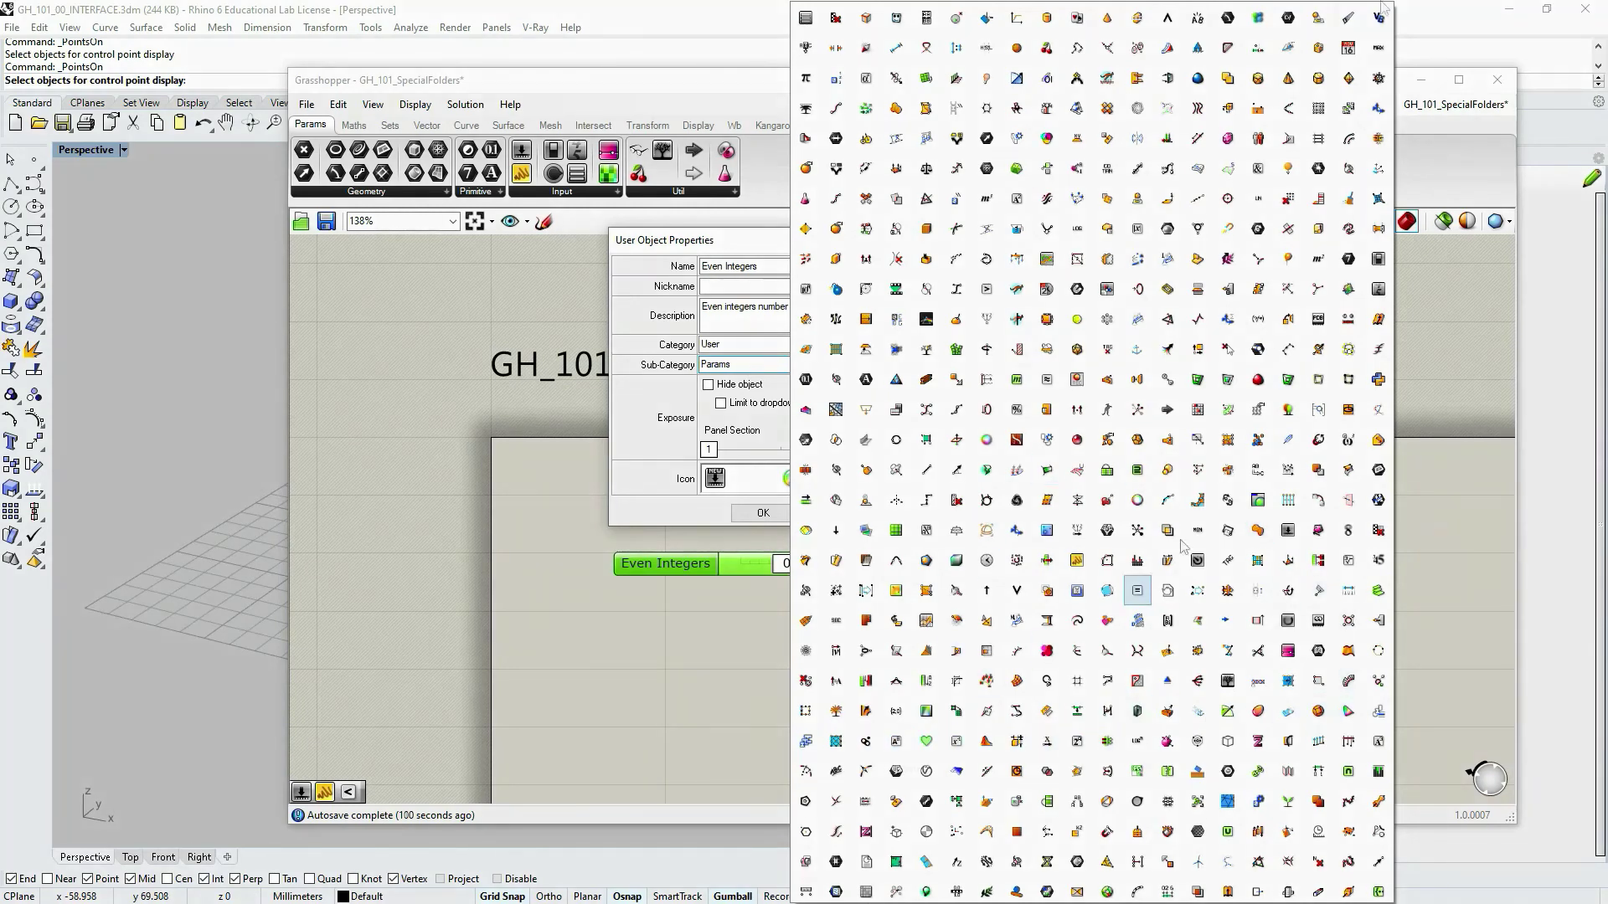
key("Escape")
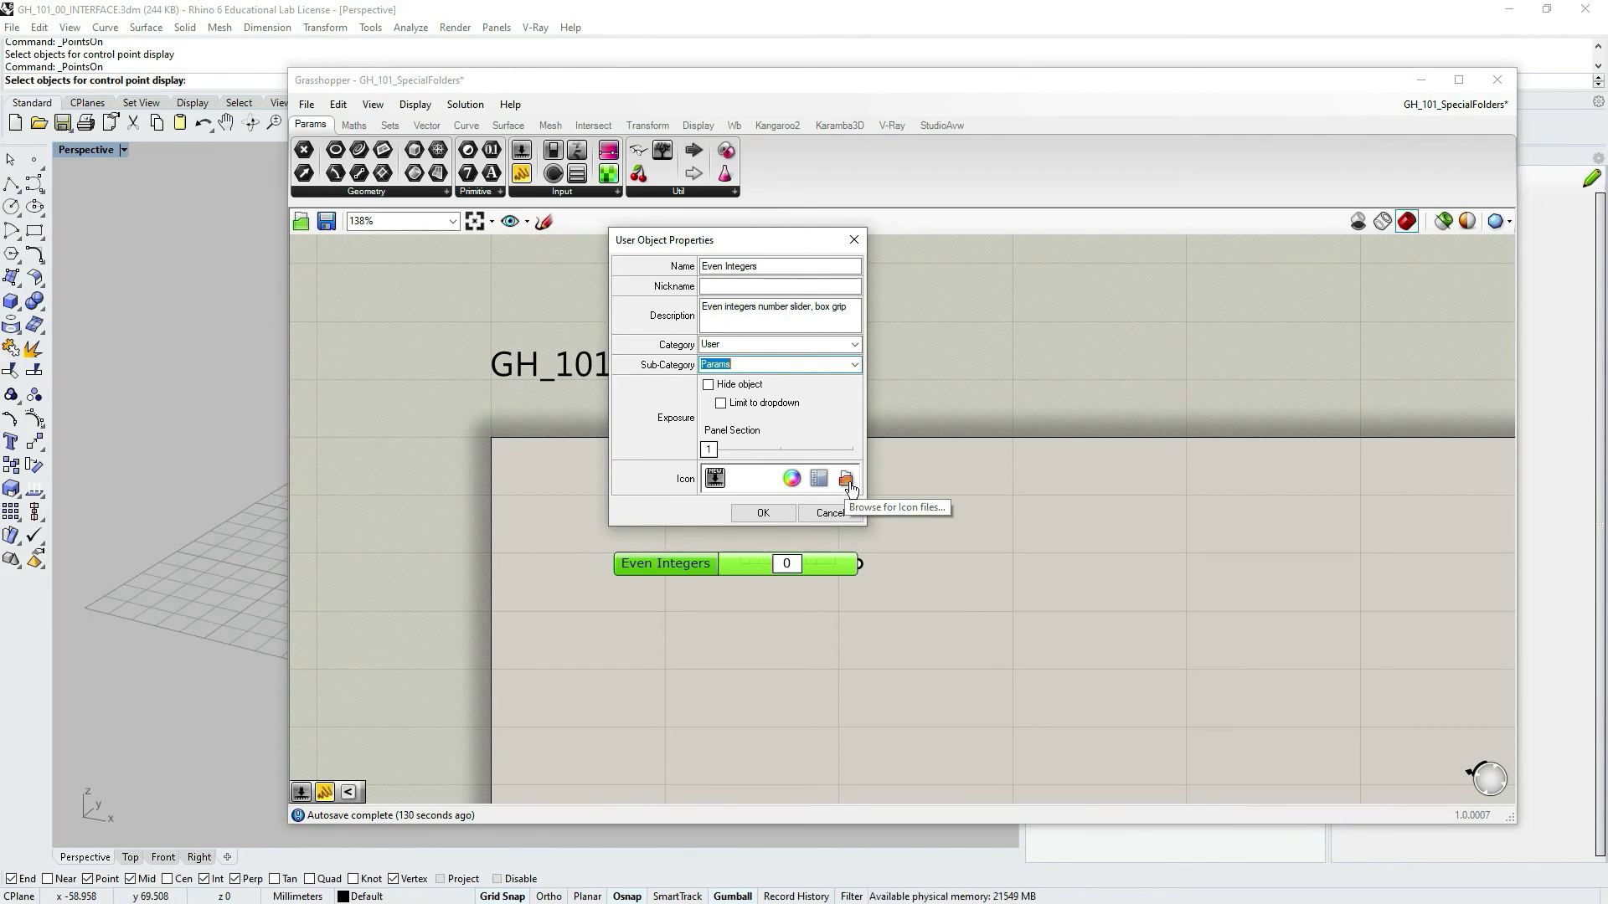
Step: Create the Even Integers user object, delete the original slider, and place a copy from the User tab
left_click(763, 513)
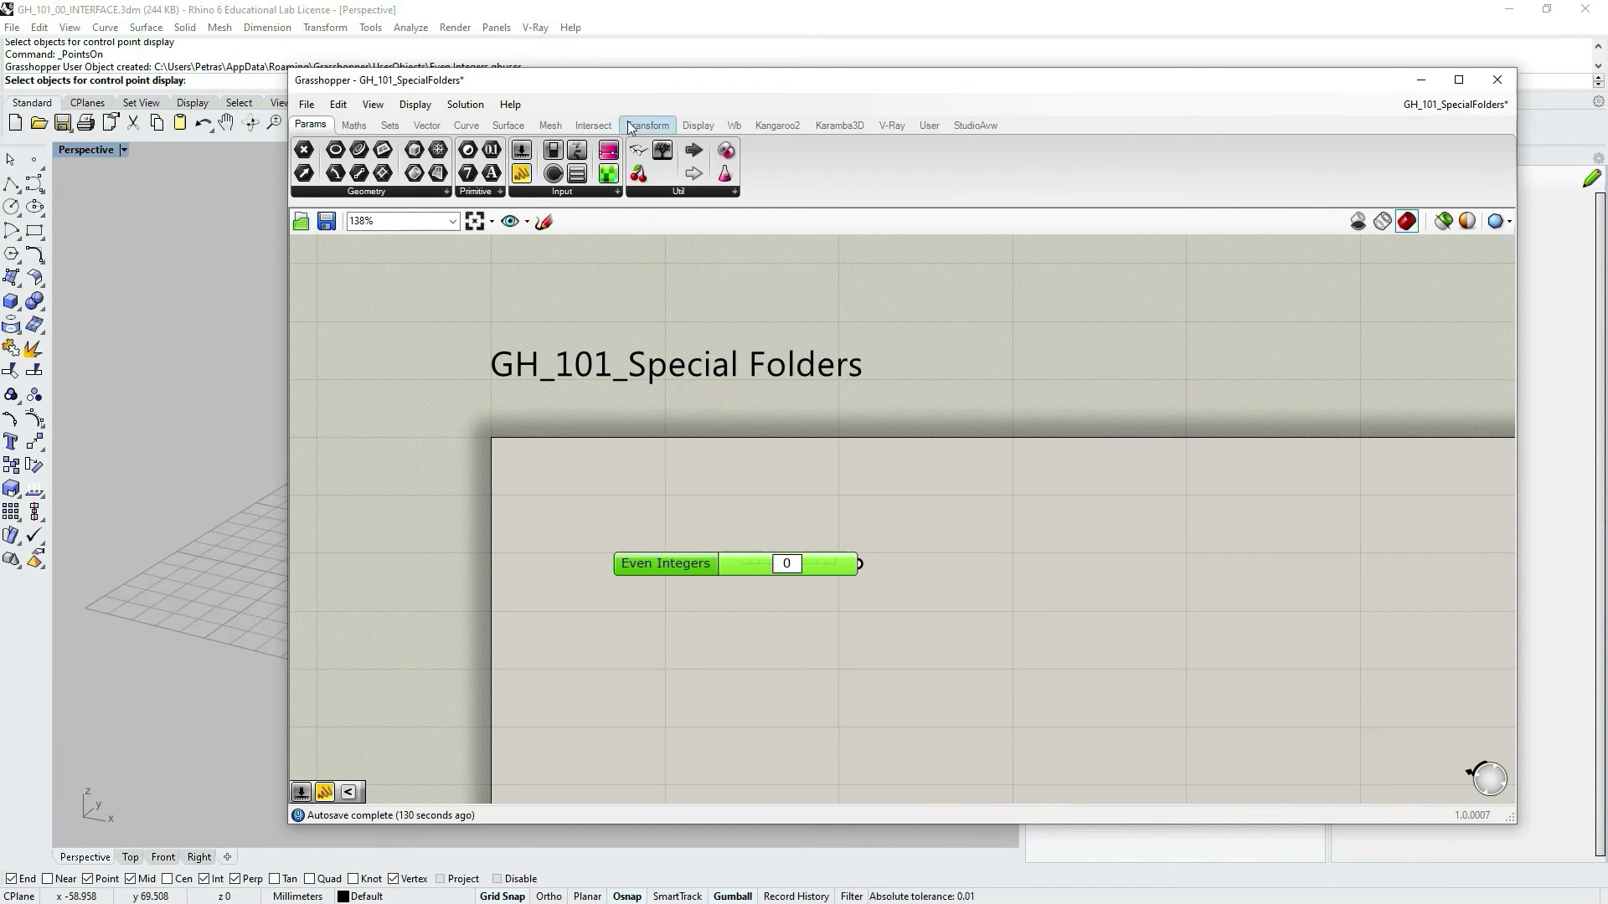
left_click(933, 128)
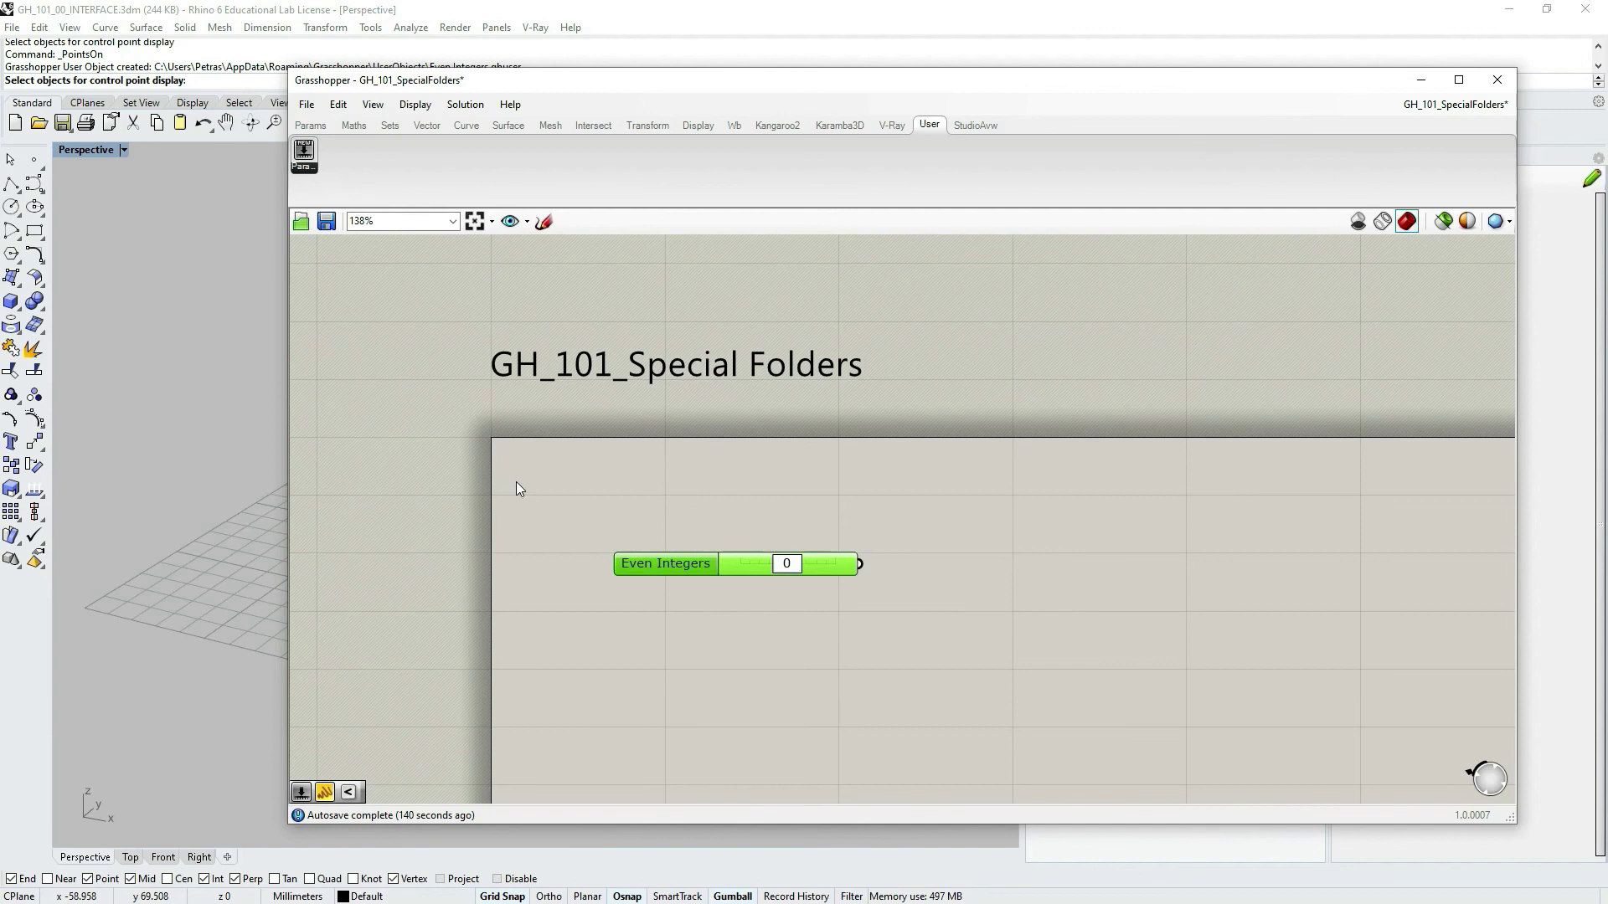
key("Delete")
left_click_drag(304, 153, 693, 564)
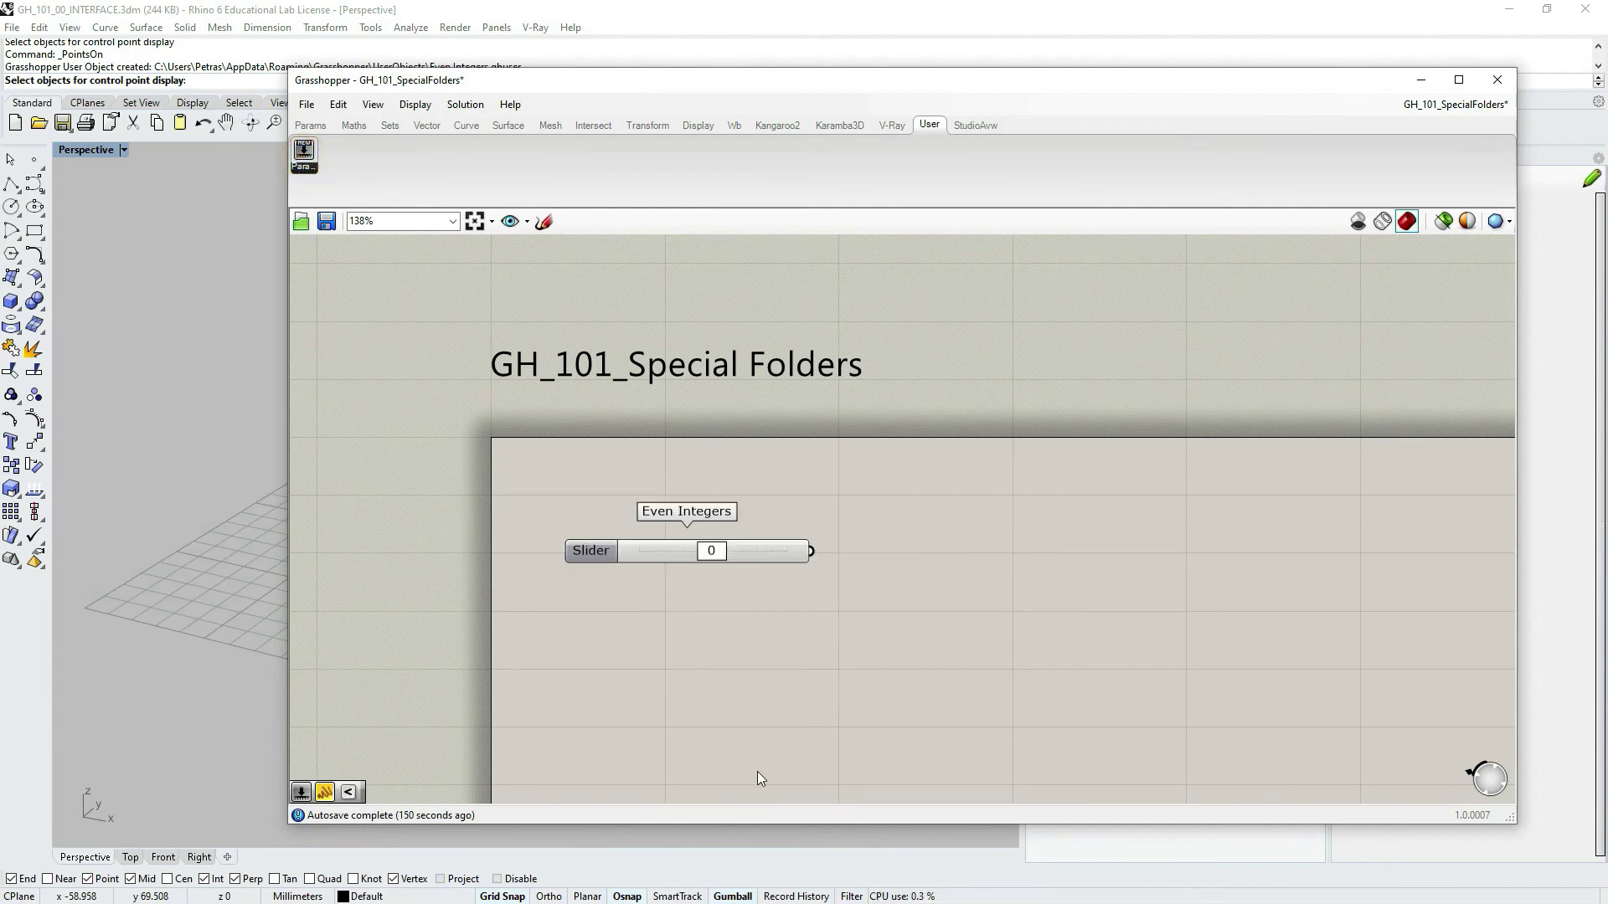
left_click(317, 126)
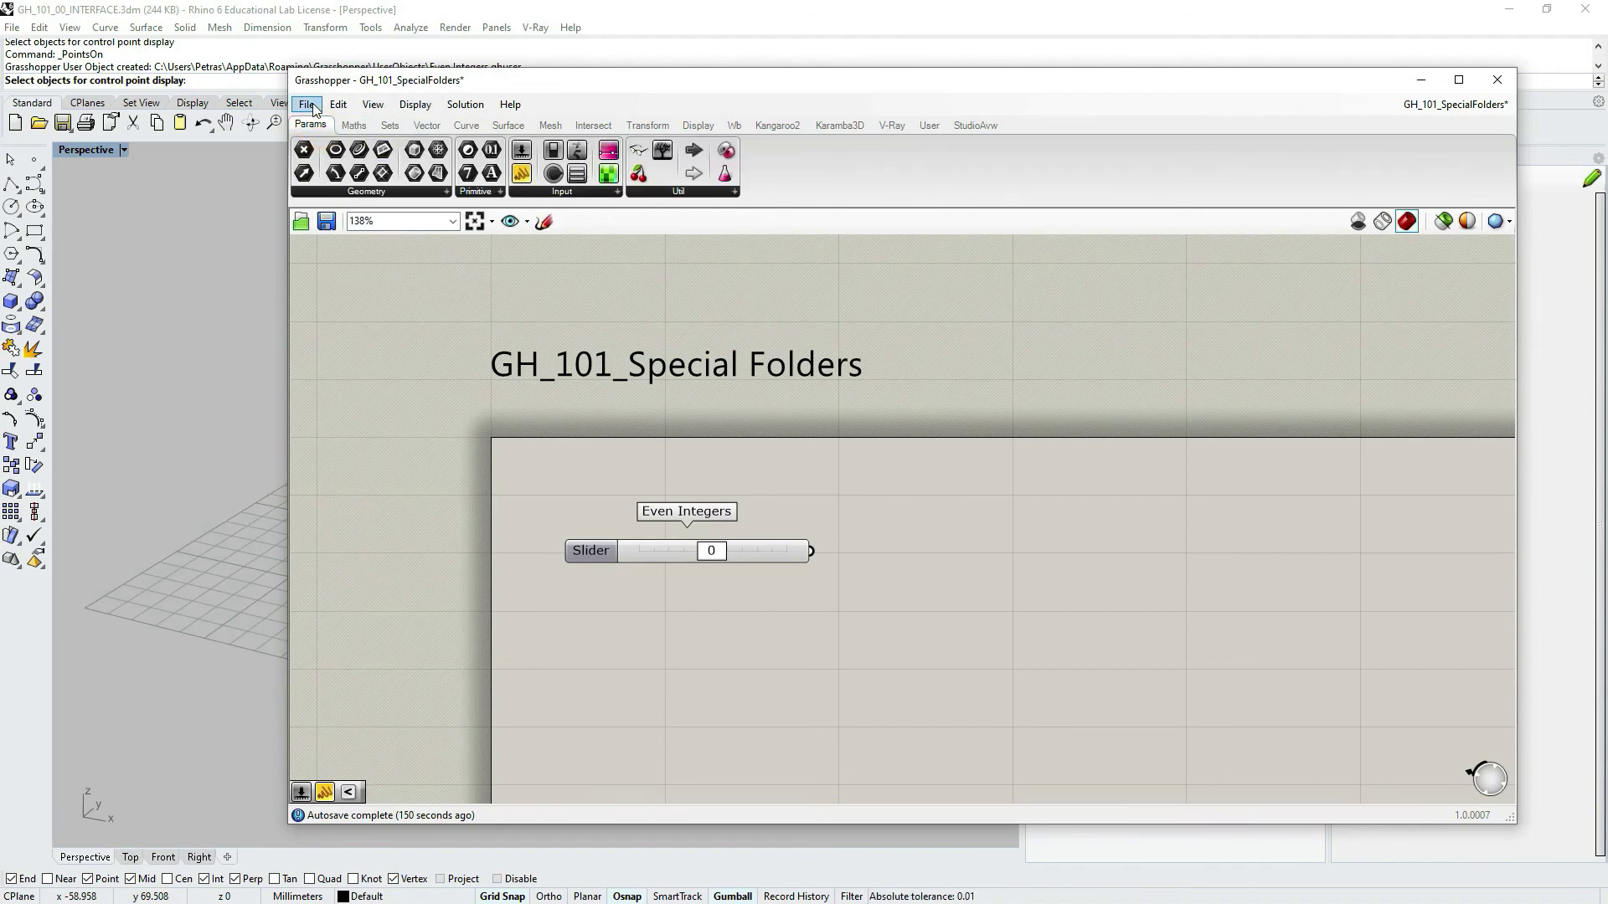
left_click(307, 104)
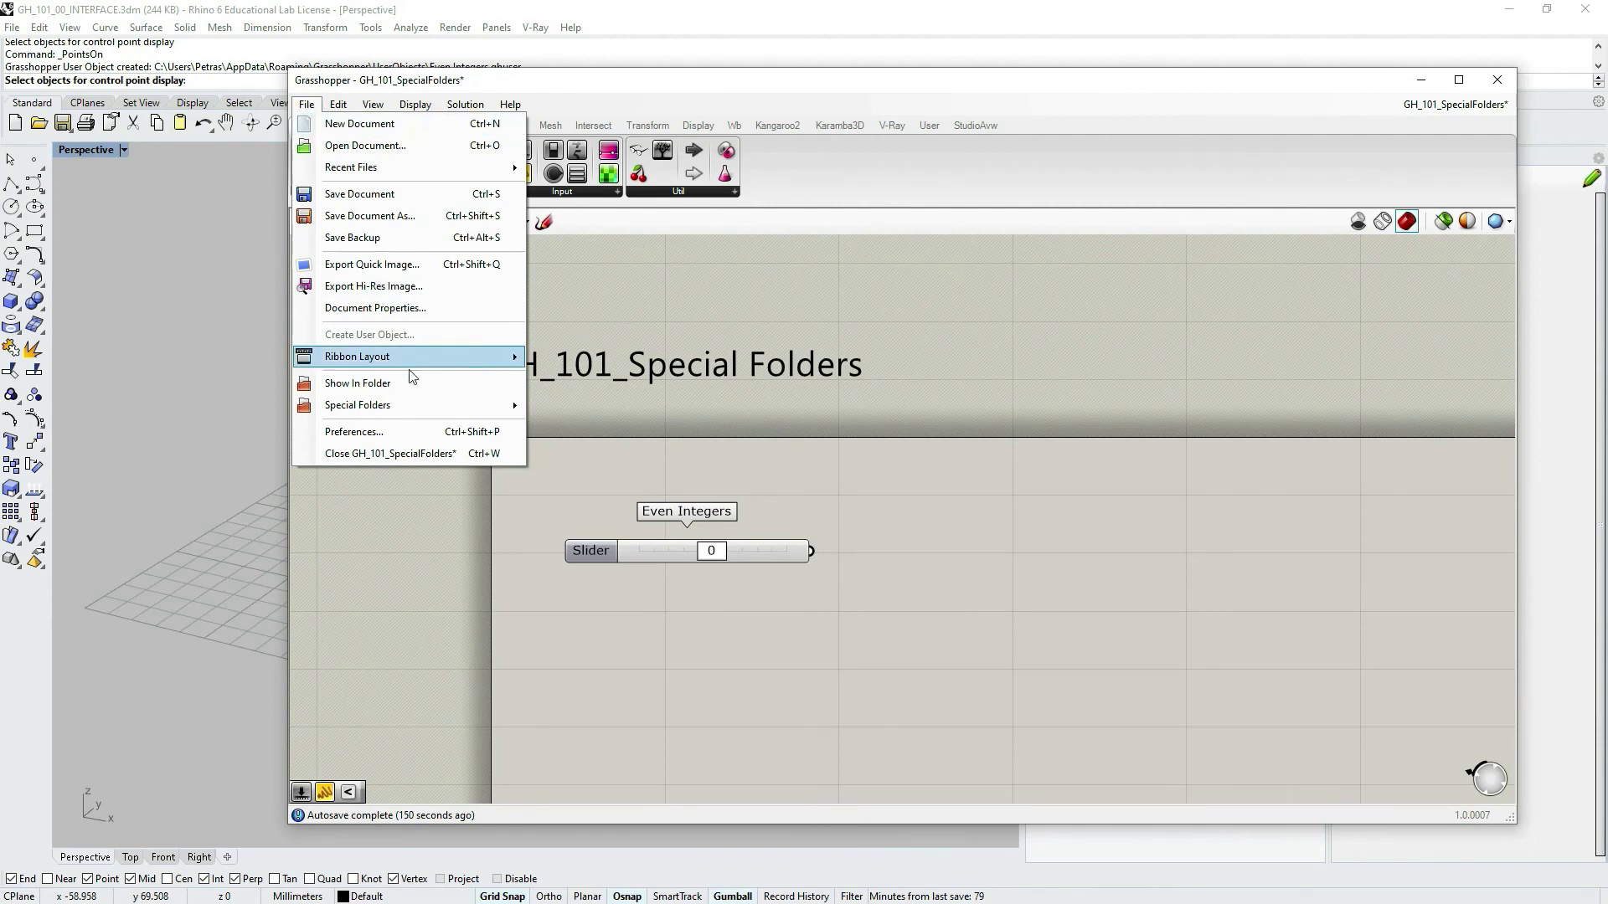
mouse_move(360, 359)
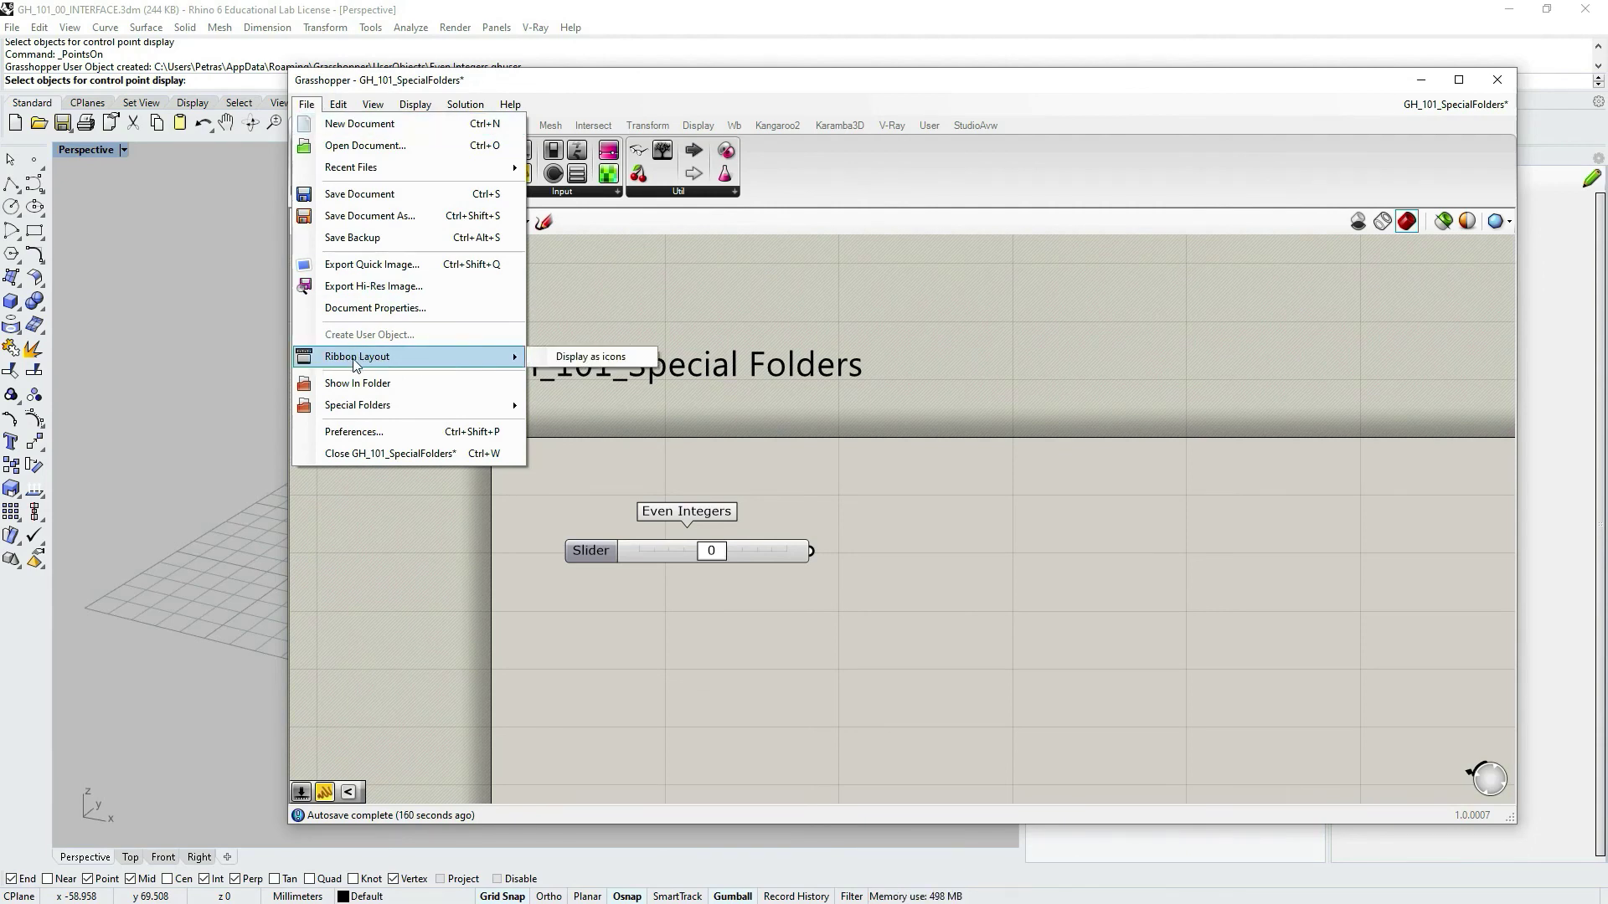
left_click(588, 359)
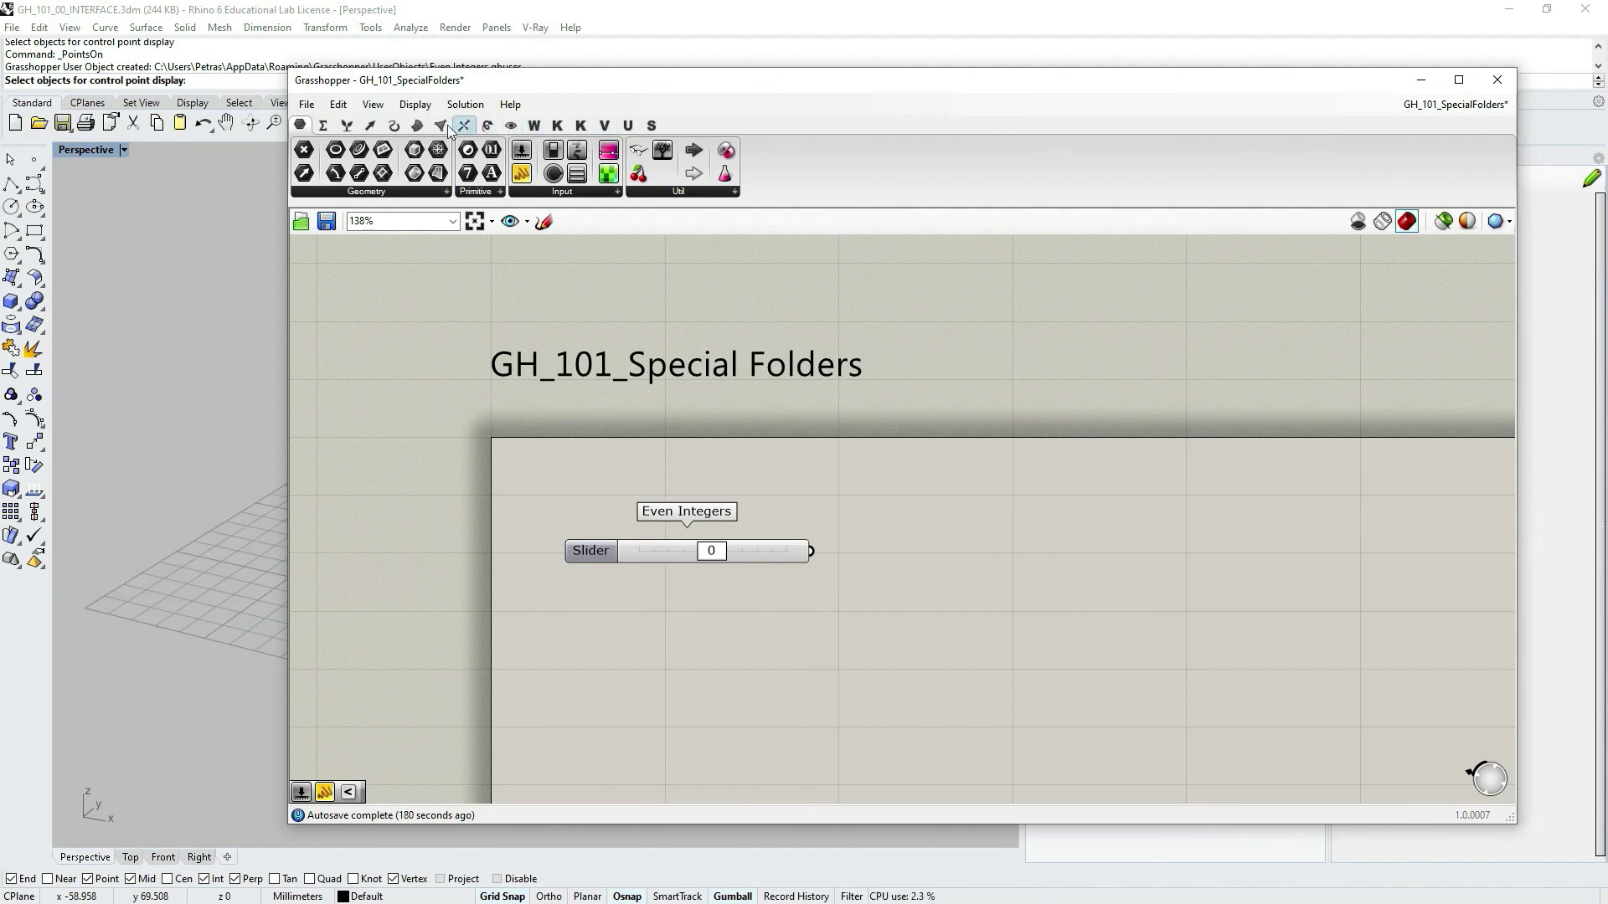
left_click(364, 124)
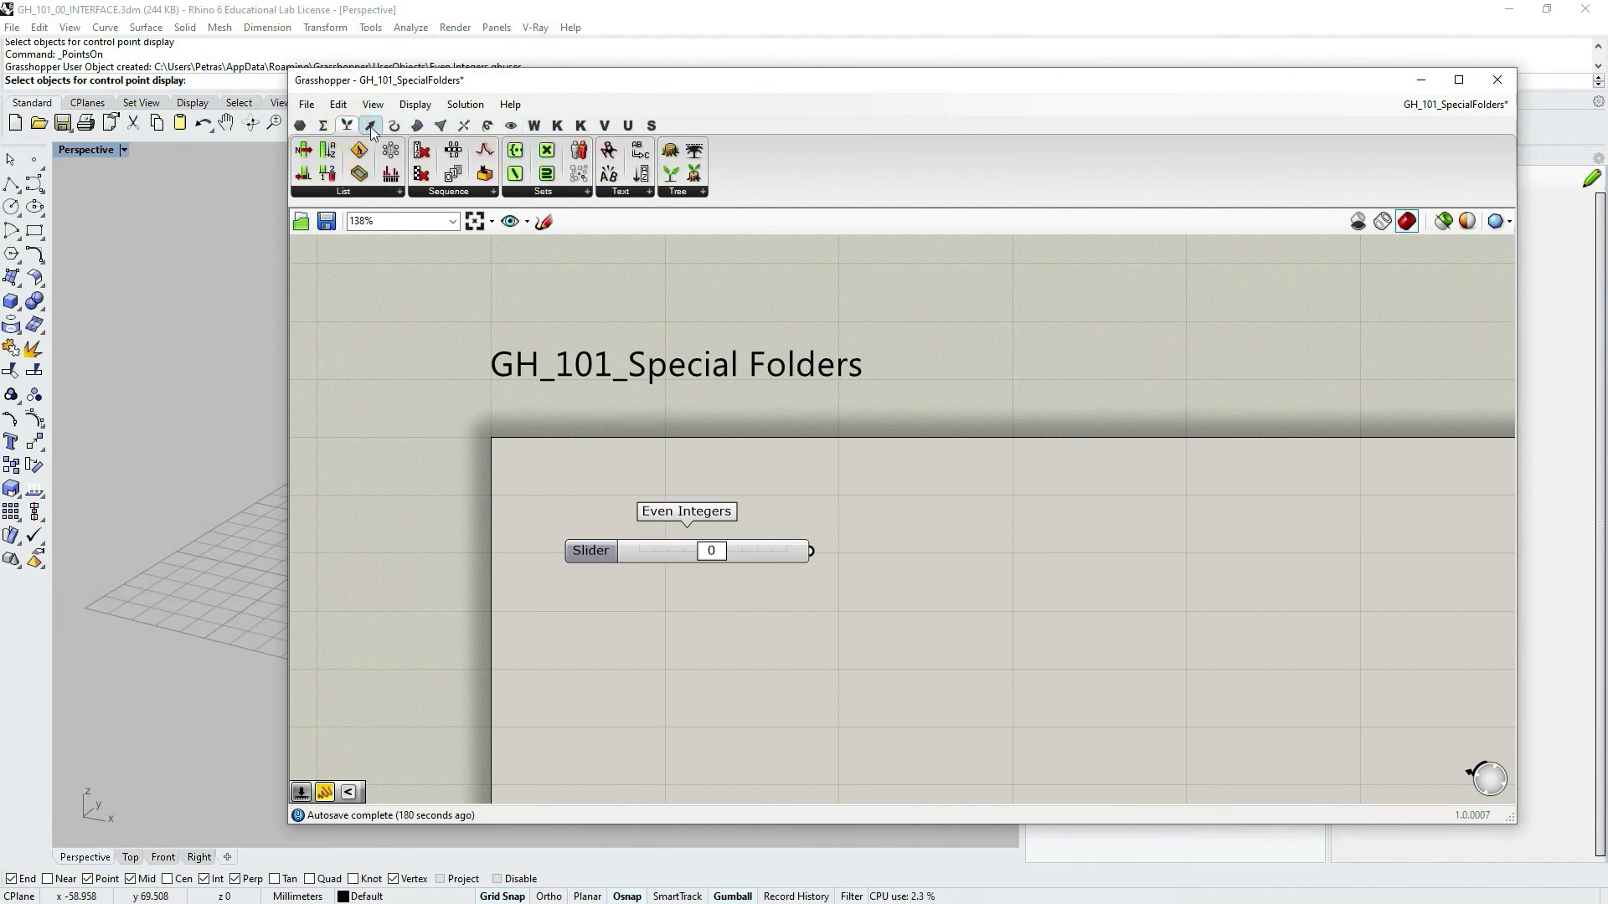
left_click(306, 104)
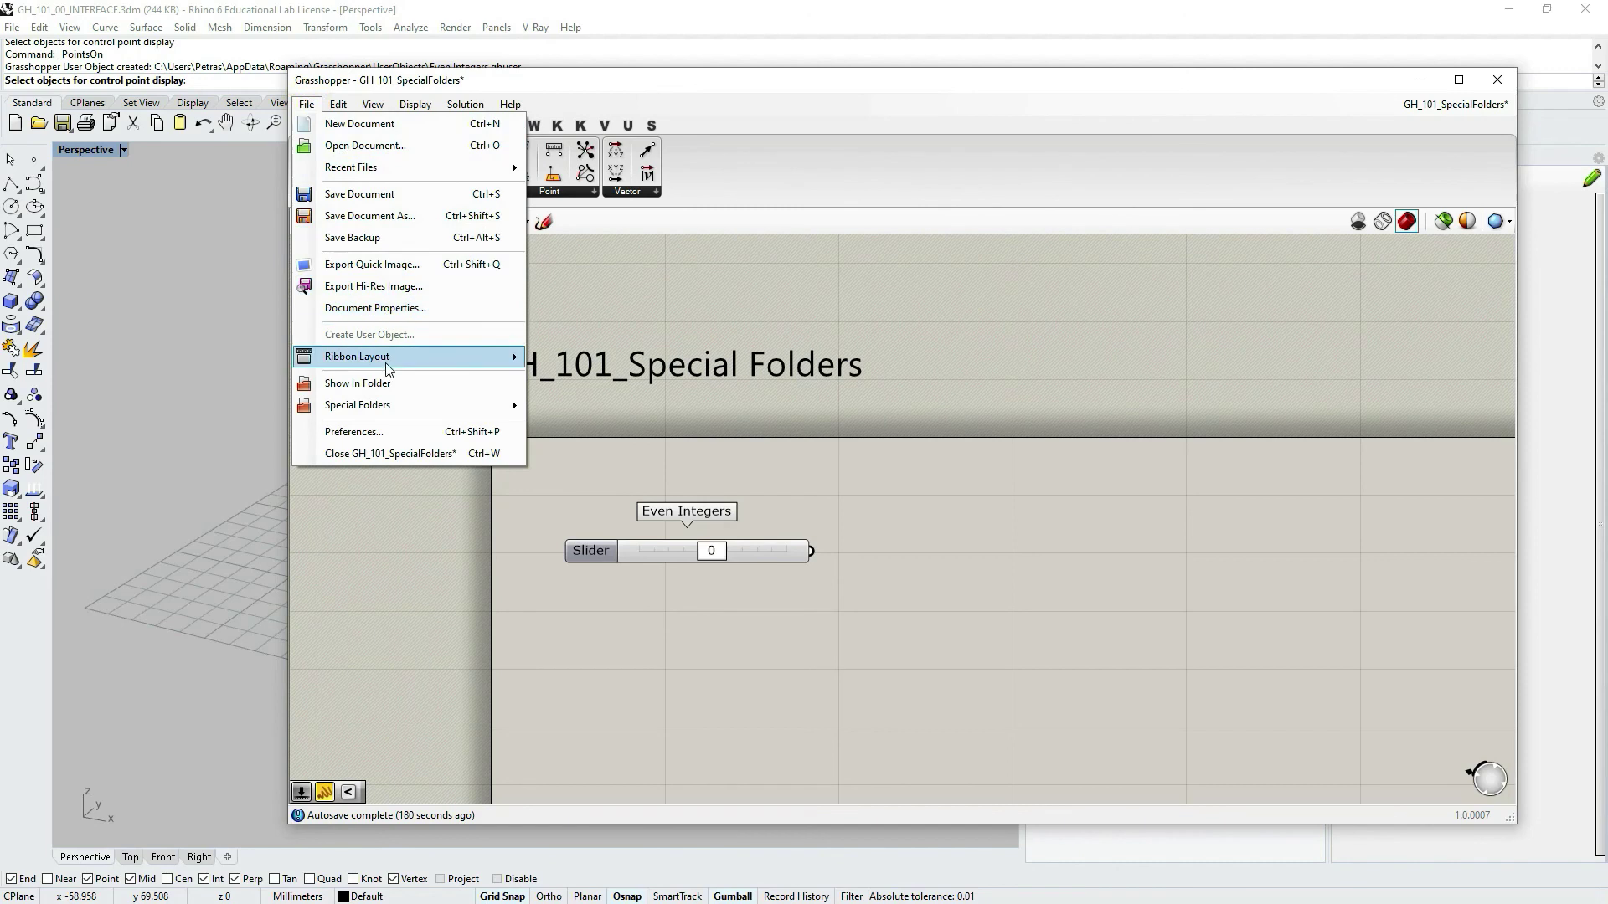
mouse_move(478, 360)
left_click(604, 357)
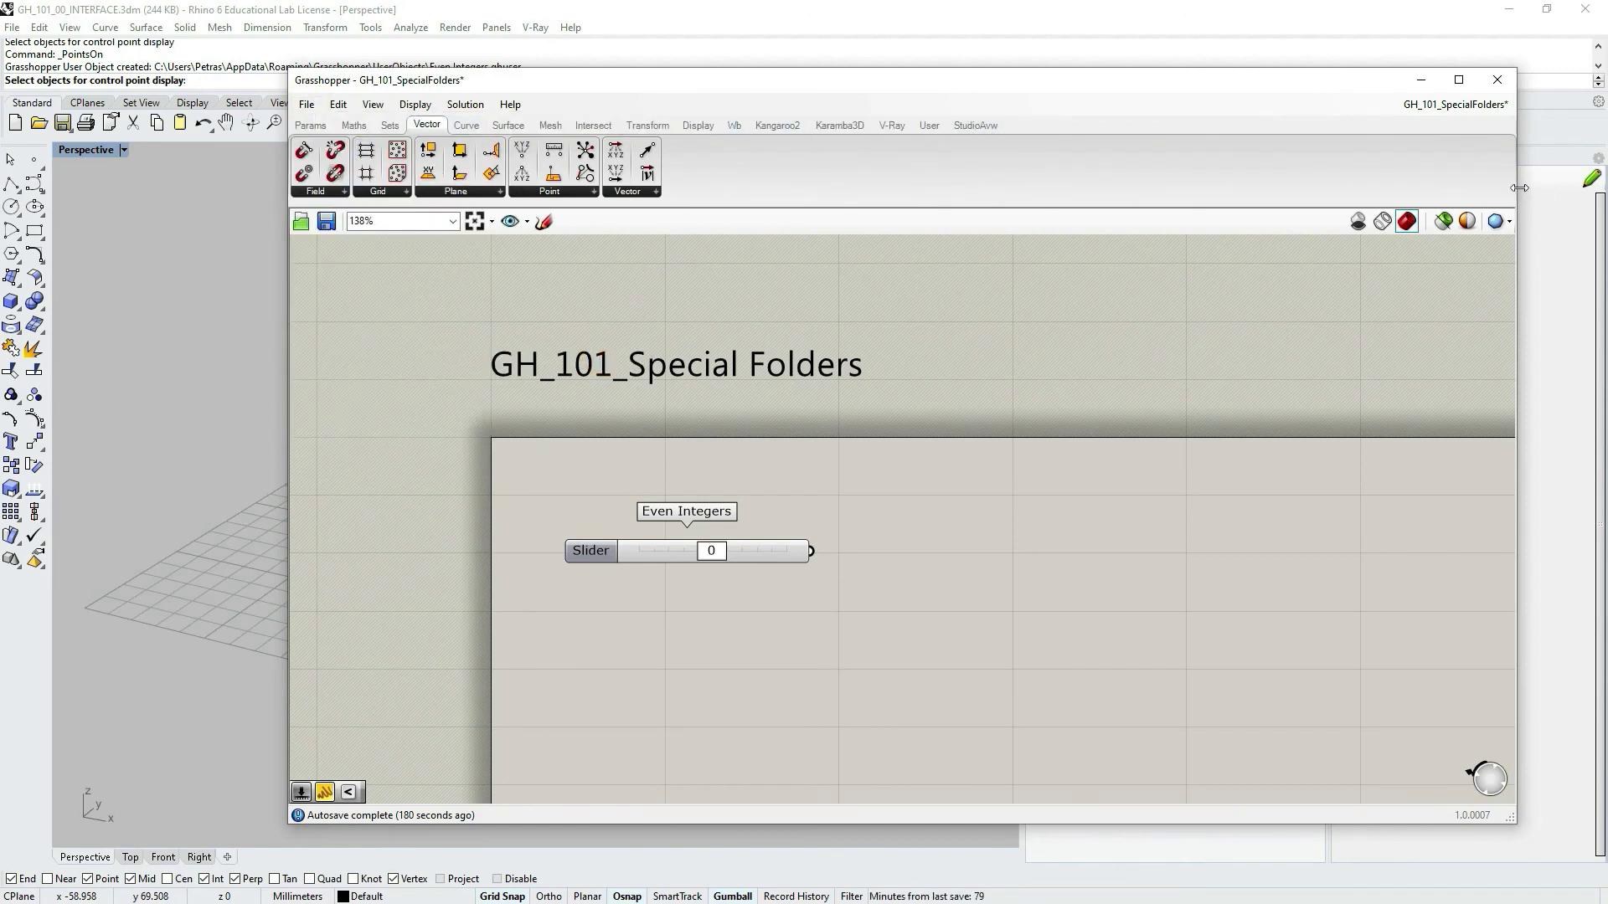
Step: Narrow the Grasshopper window from its right edge and show the Params components again
left_click_drag(1520, 187, 1304, 178)
left_click_drag(1482, 185, 1435, 185)
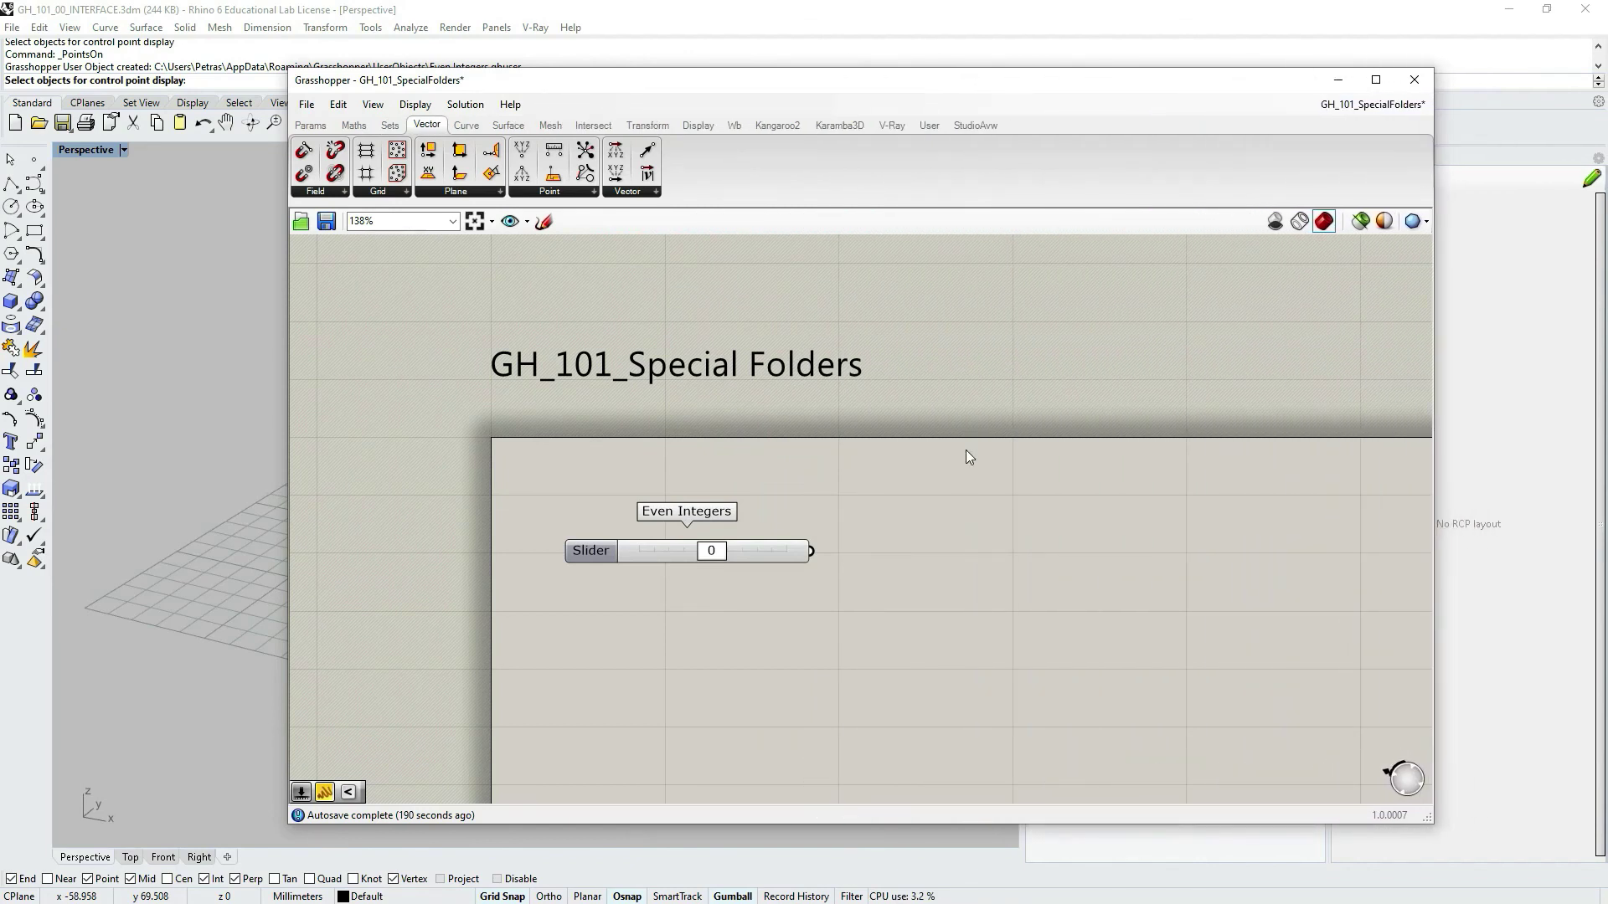
left_click(312, 126)
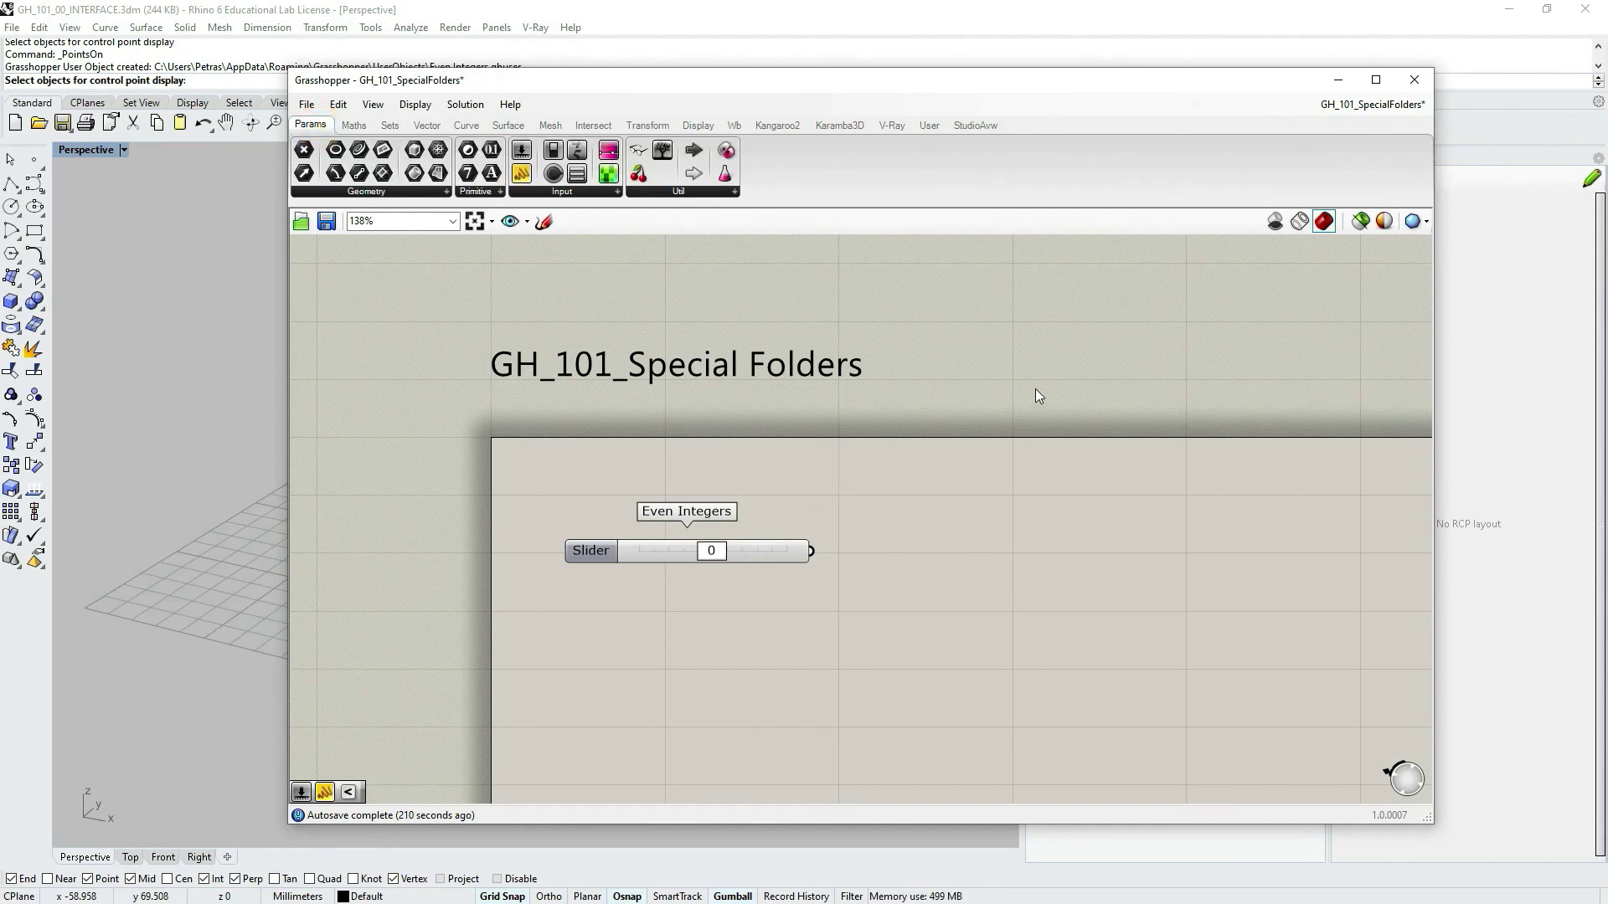